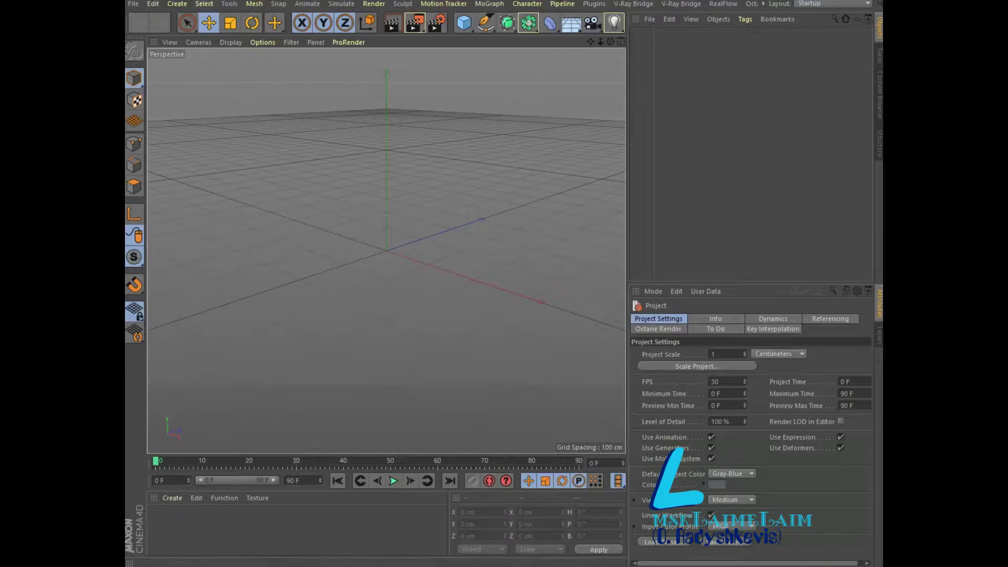
# Step: Set the project frame rate to 24 fps in Project Settings
pyautogui.click(153, 3)
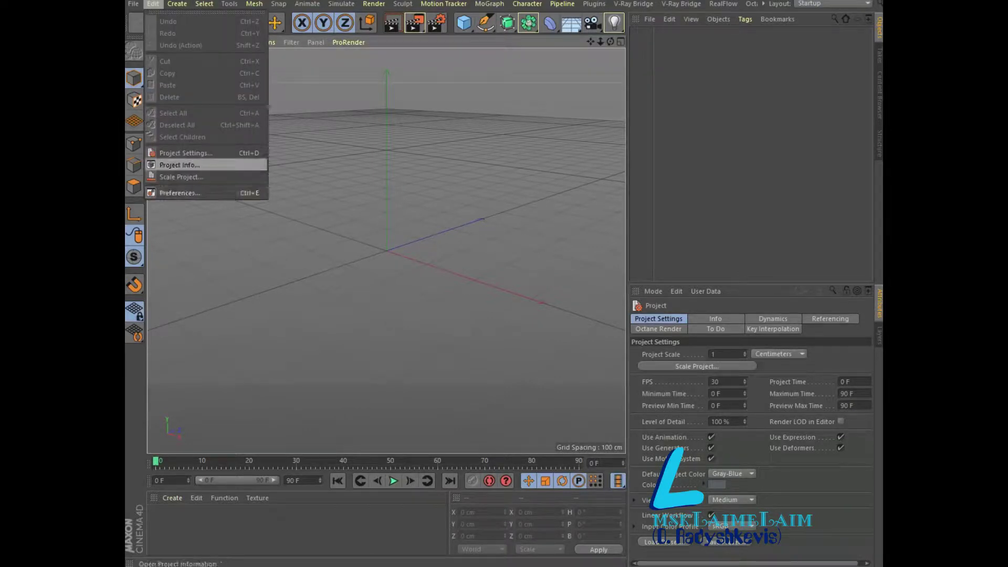
pyautogui.click(186, 153)
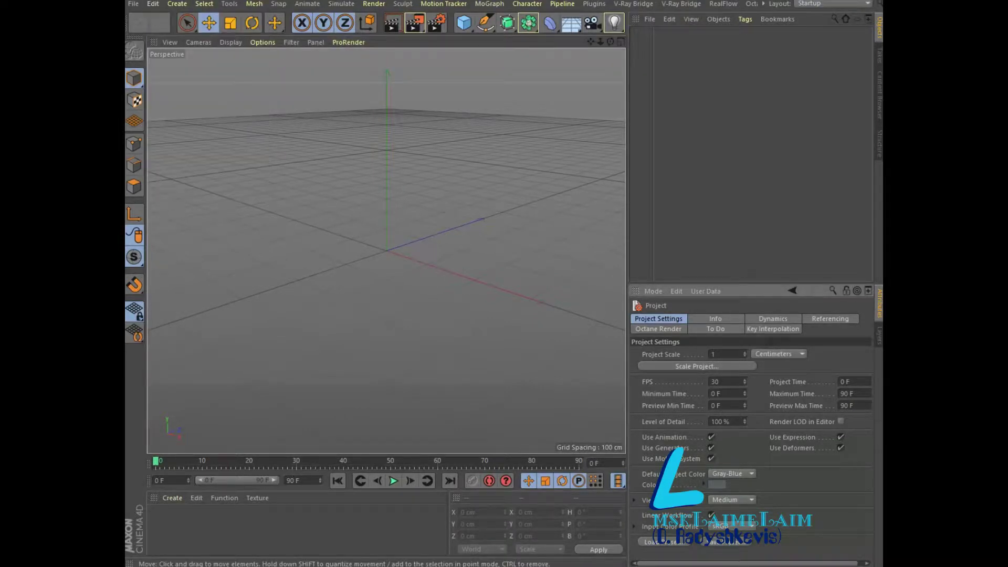
pyautogui.doubleClick(715, 382)
pyautogui.write('24')
pyautogui.press('Return')
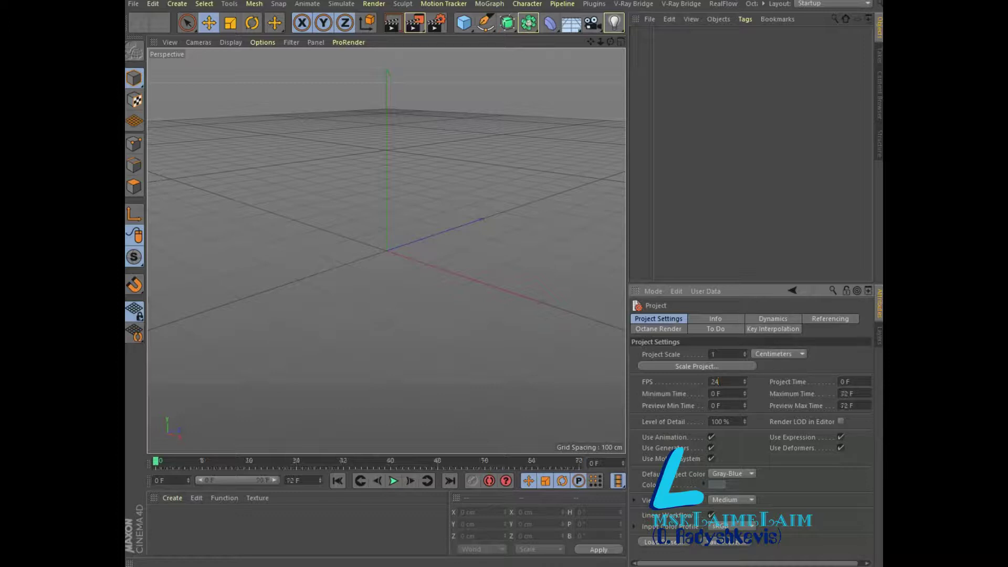
# Step: Extend the timeline end frame to 120 F
pyautogui.doubleClick(293, 480)
pyautogui.write('120')
pyautogui.press('Return')
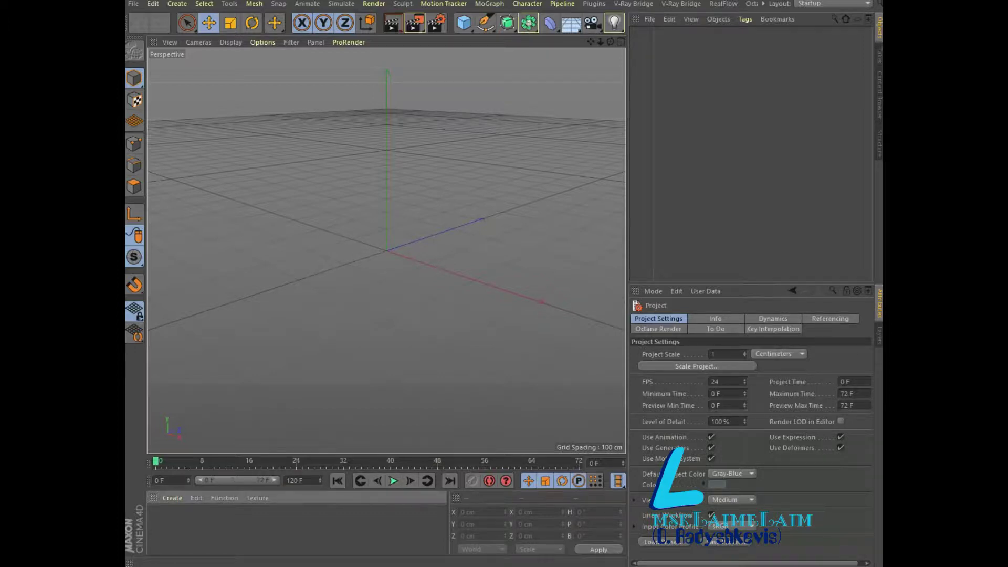
pyautogui.click(133, 284)
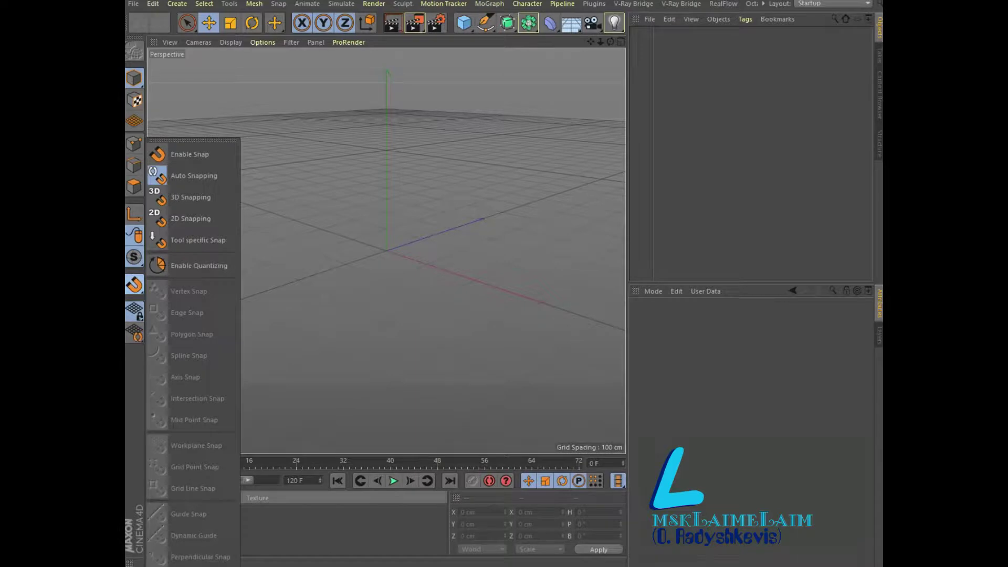
# Step: Switch to the Pen tool in Bezier mode and enable snapping
pyautogui.click(486, 22)
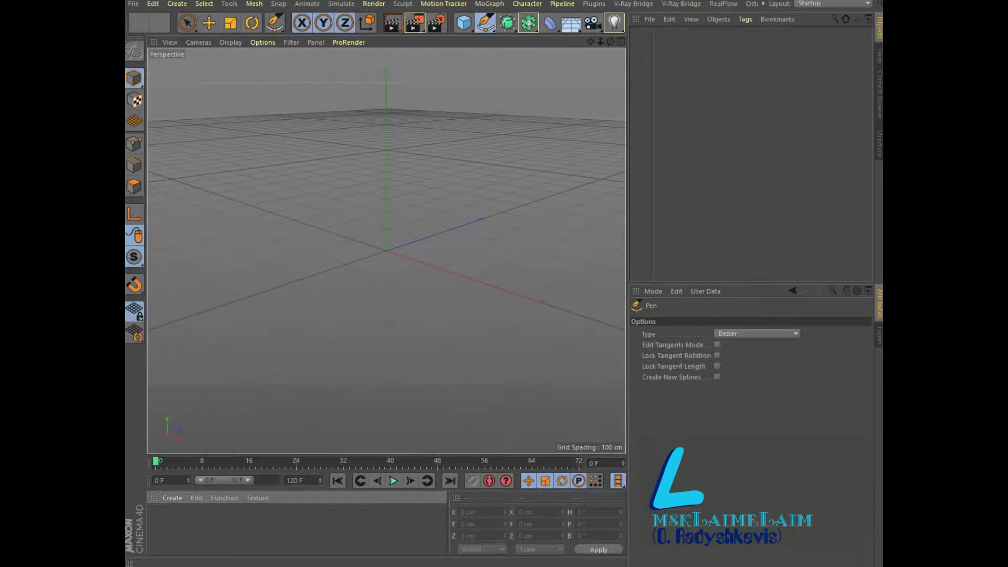
pyautogui.click(134, 284)
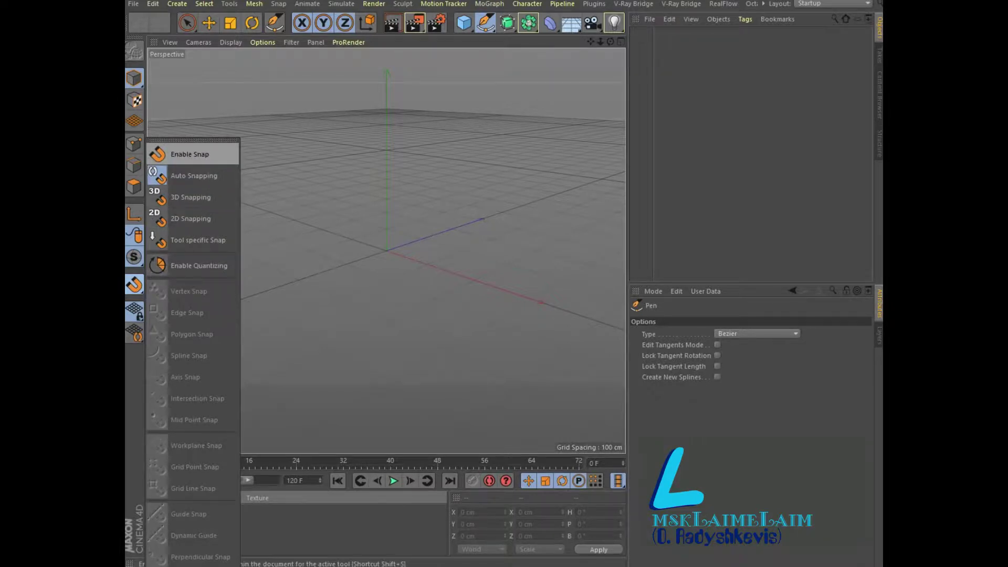
pyautogui.click(157, 154)
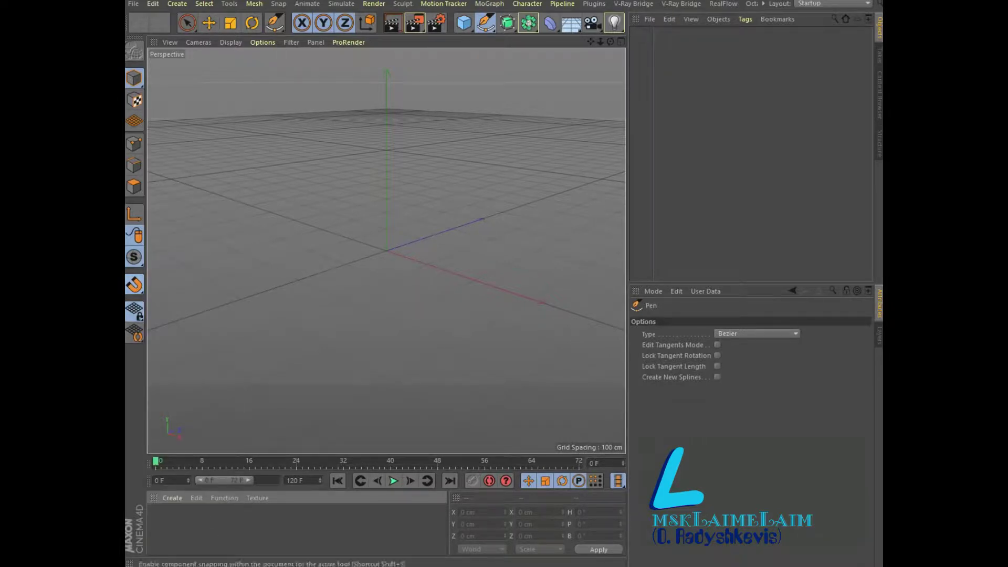
pyautogui.click(133, 285)
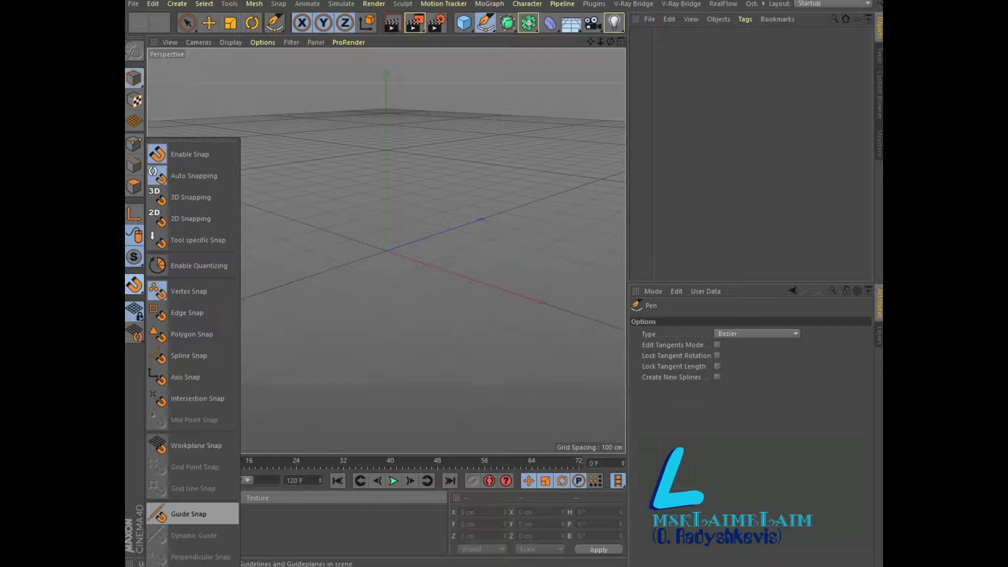
# Step: Turn on Guide, Workplane and Grid Point snapping, then show all four views
pyautogui.click(189, 514)
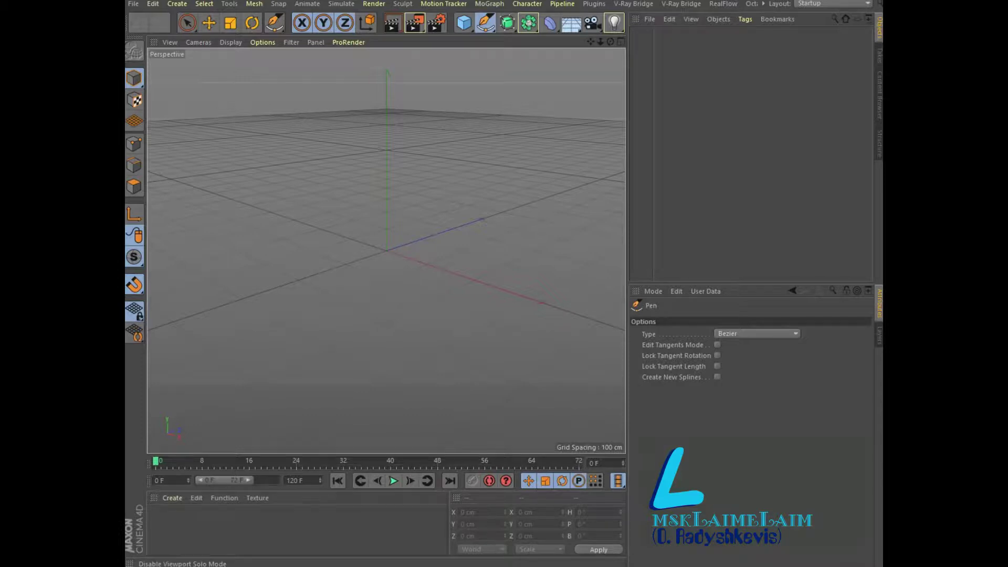
pyautogui.click(134, 284)
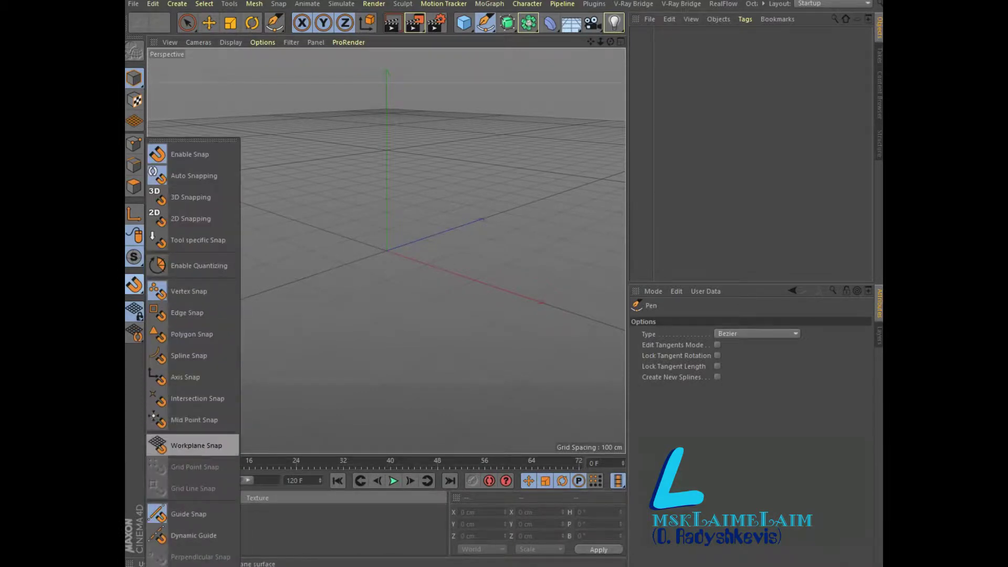
pyautogui.click(194, 445)
pyautogui.click(134, 284)
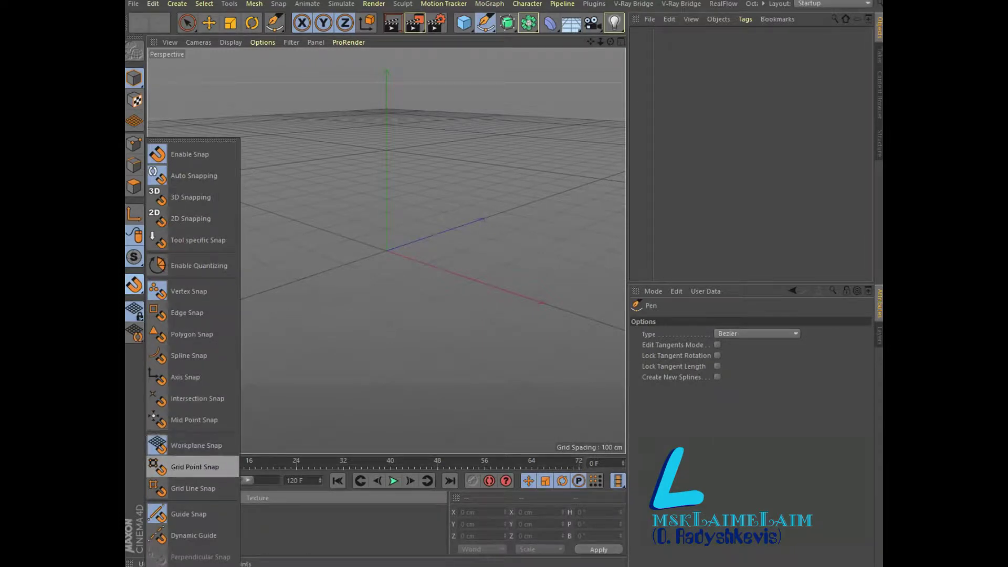
pyautogui.click(192, 466)
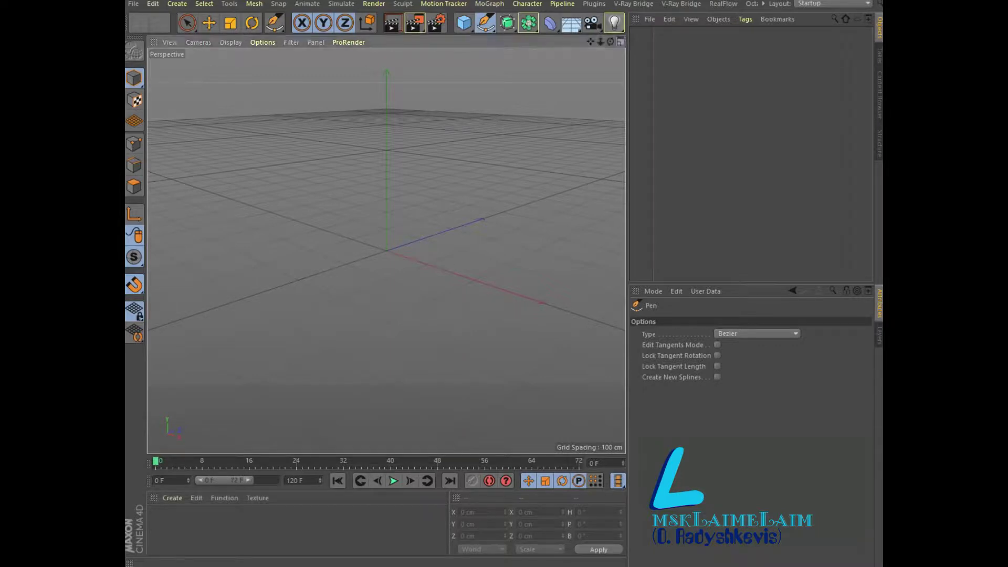
pyautogui.press('F5')
# Step: Maximize the Front view and place the first five grid-snapped spline points
pyautogui.press('F4')
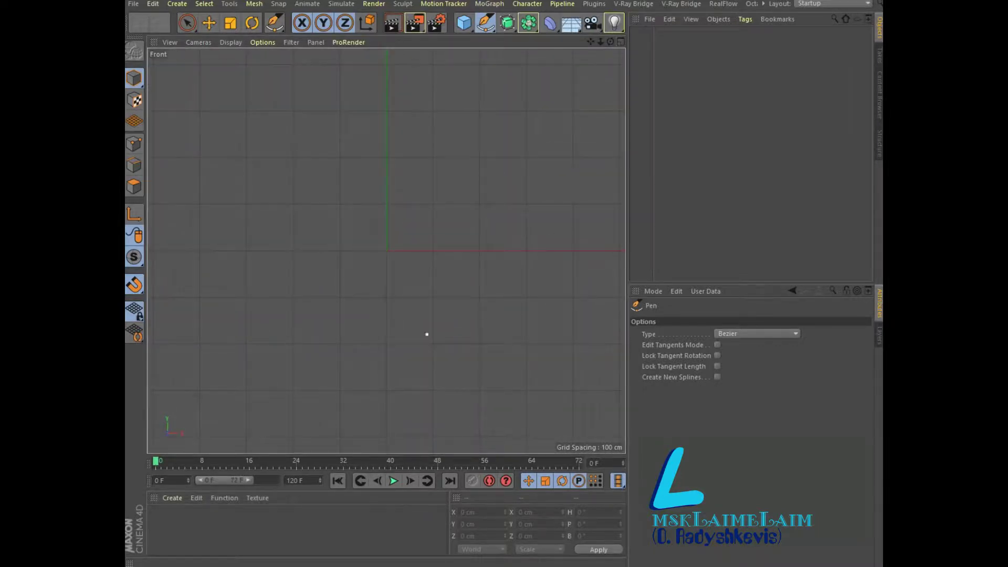
pyautogui.click(386, 344)
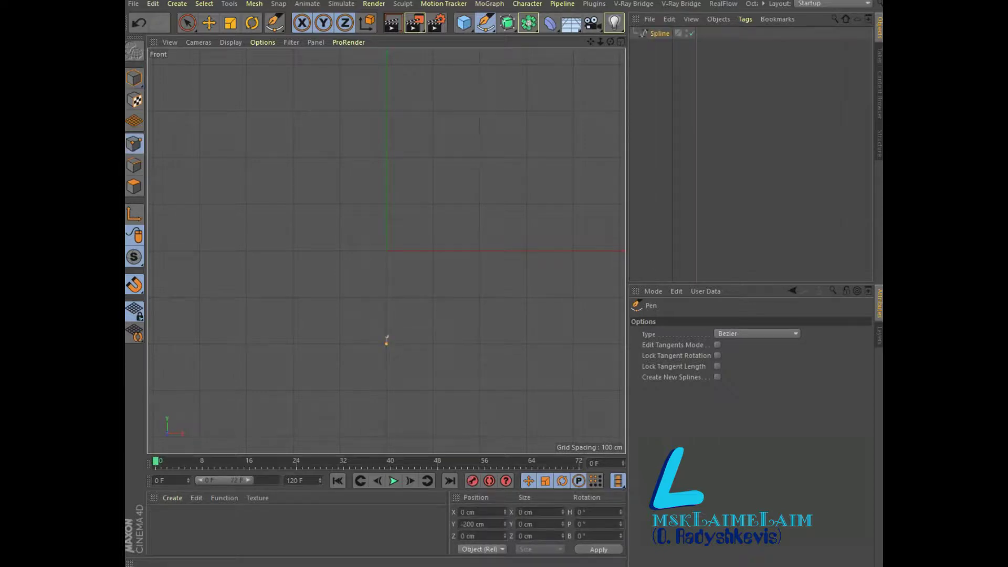
pyautogui.click(386, 158)
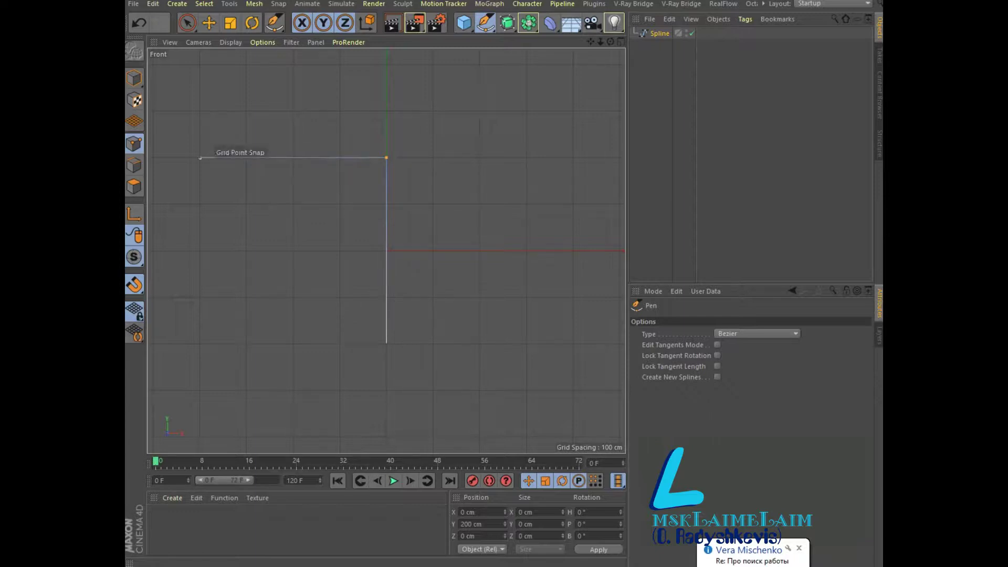
pyautogui.click(200, 157)
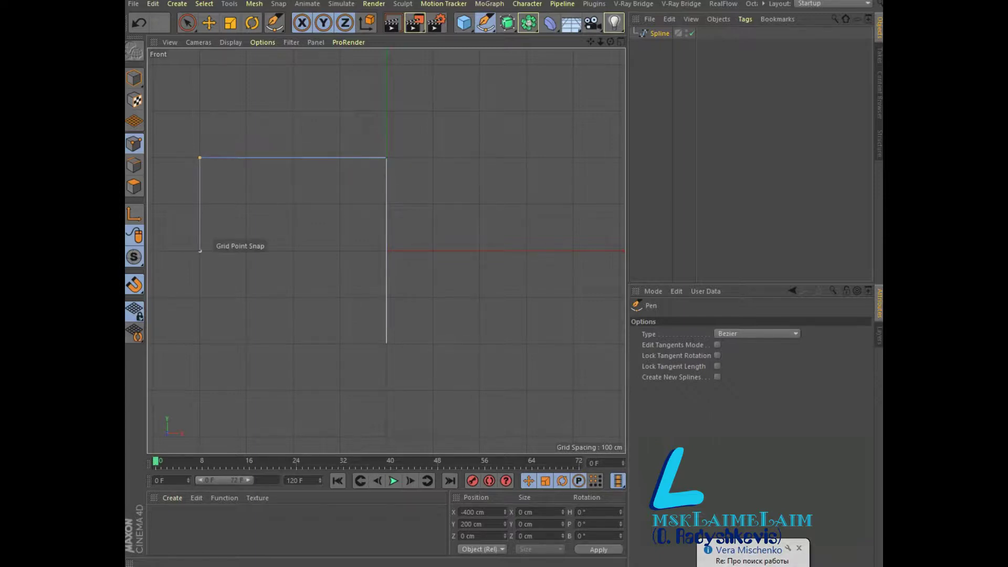
pyautogui.click(200, 251)
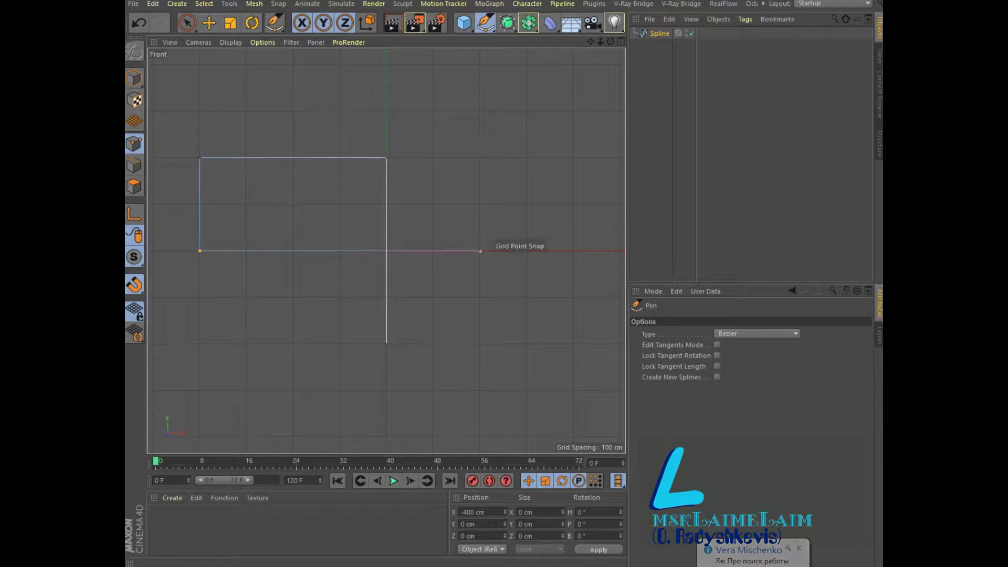
pyautogui.click(480, 251)
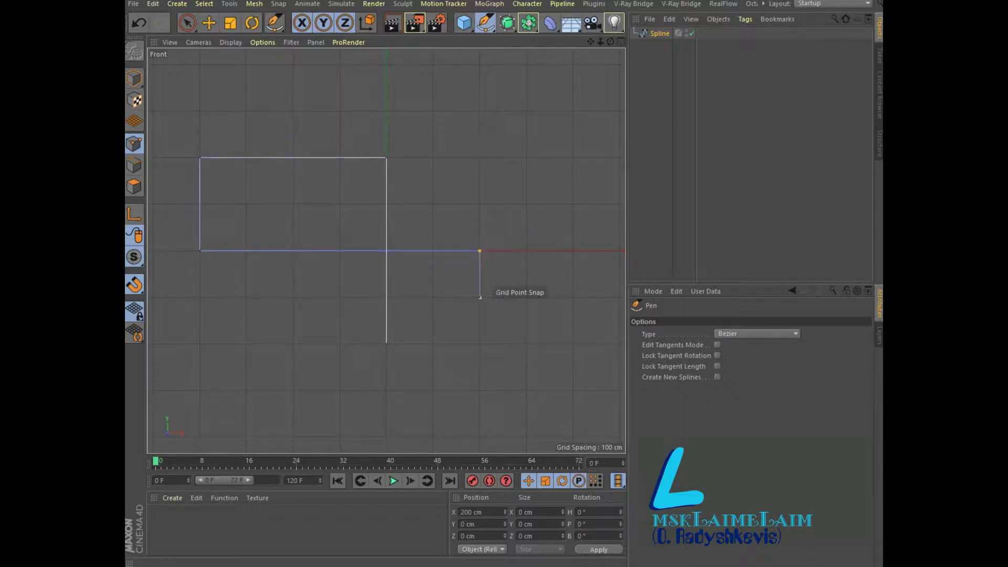
# Step: Add the remaining right-angle corners ending at -200 cm and finish the spline
pyautogui.click(480, 298)
pyautogui.click(247, 297)
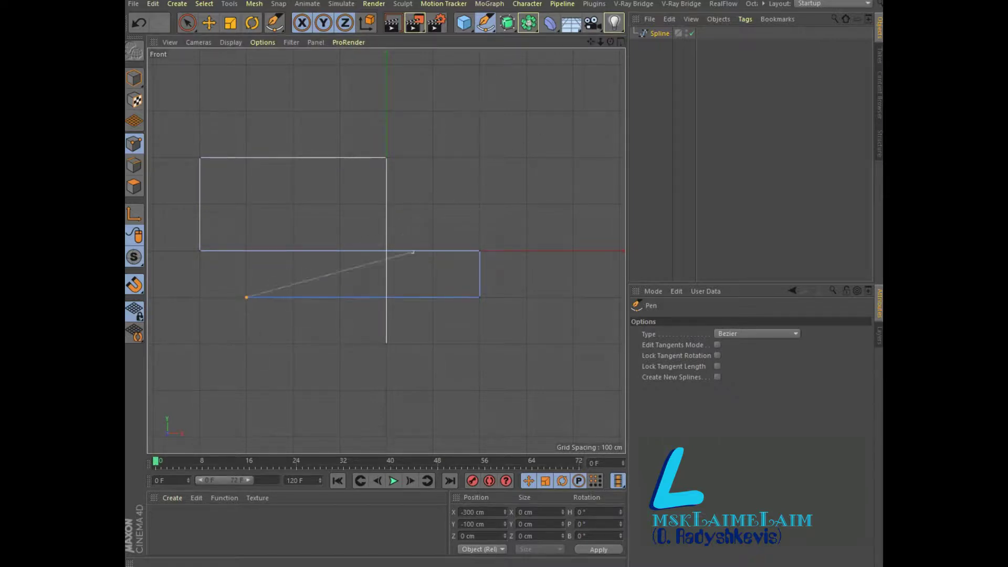
pyautogui.click(247, 344)
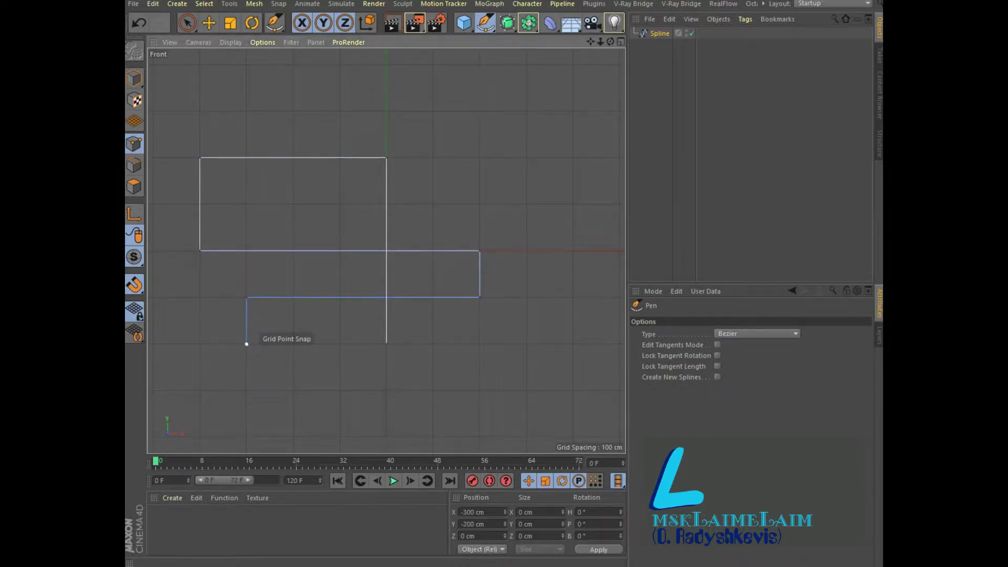
pyautogui.rightClick(246, 344)
pyautogui.click(245, 333)
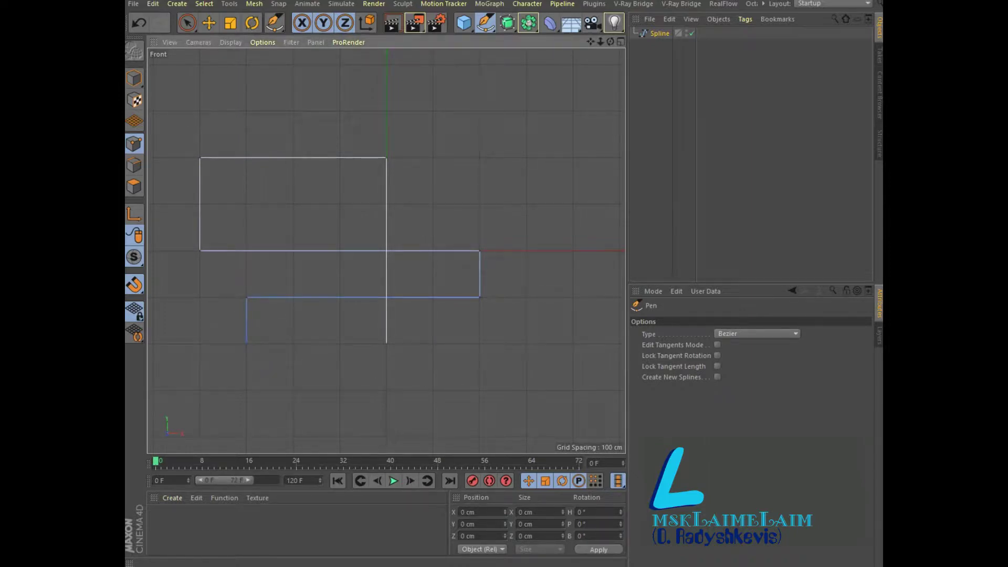
pyautogui.press('F5')
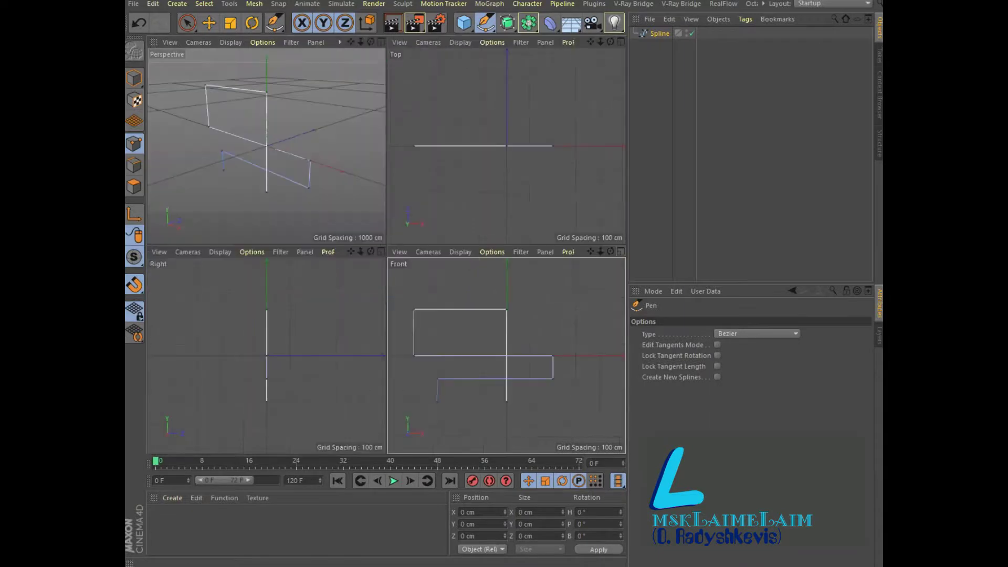
# Step: Orbit the perspective view to inspect the spline and switch to the selection tool
pyautogui.press('F1')
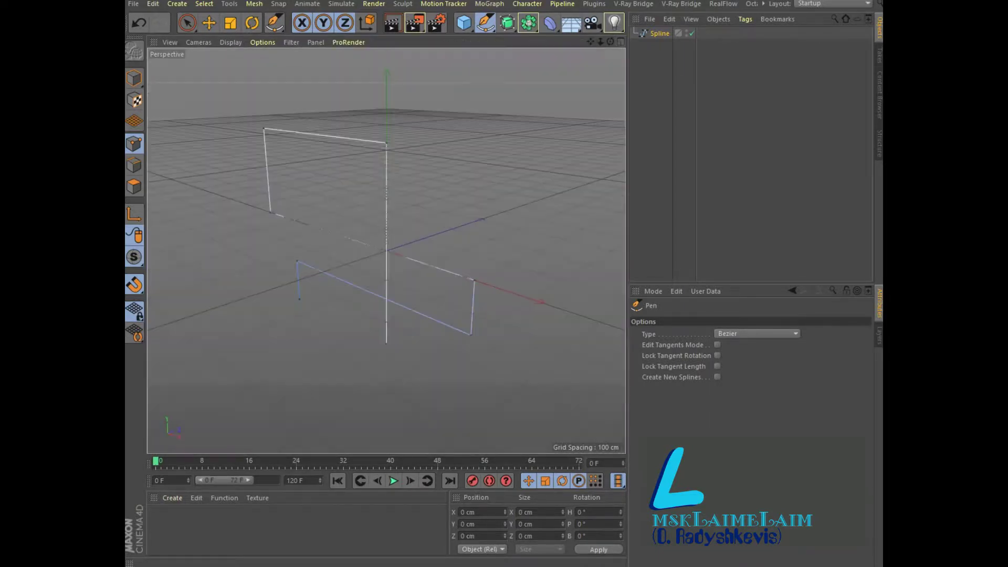
pyautogui.moveTo(610, 41); pyautogui.dragTo(535, 50)
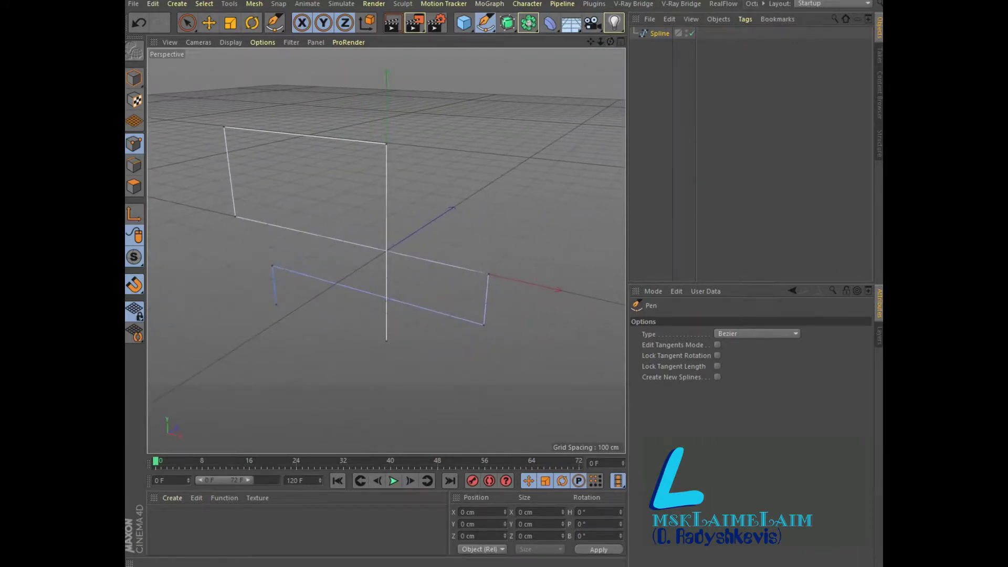
pyautogui.press('F5')
pyautogui.click(186, 23)
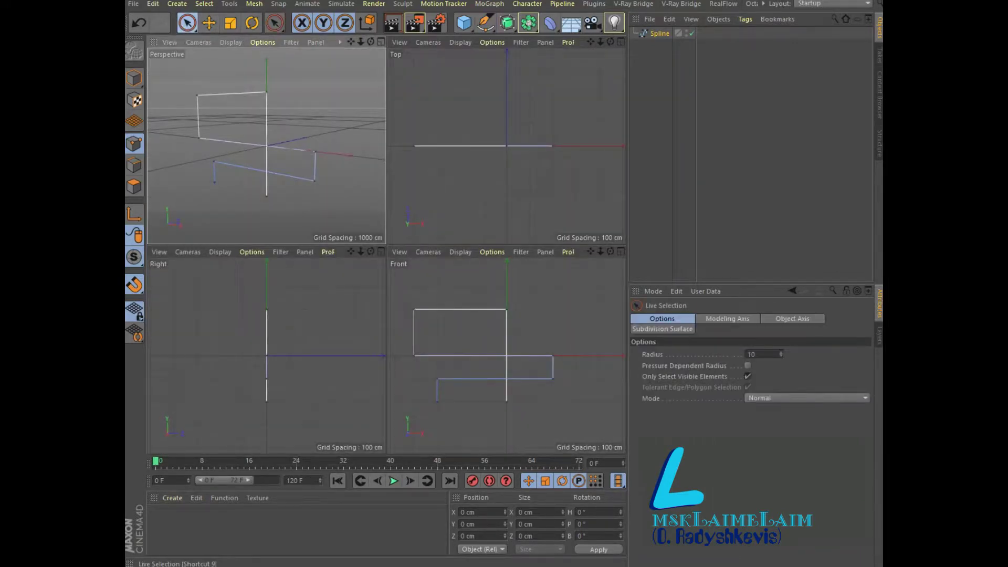
pyautogui.middleClick(343, 90)
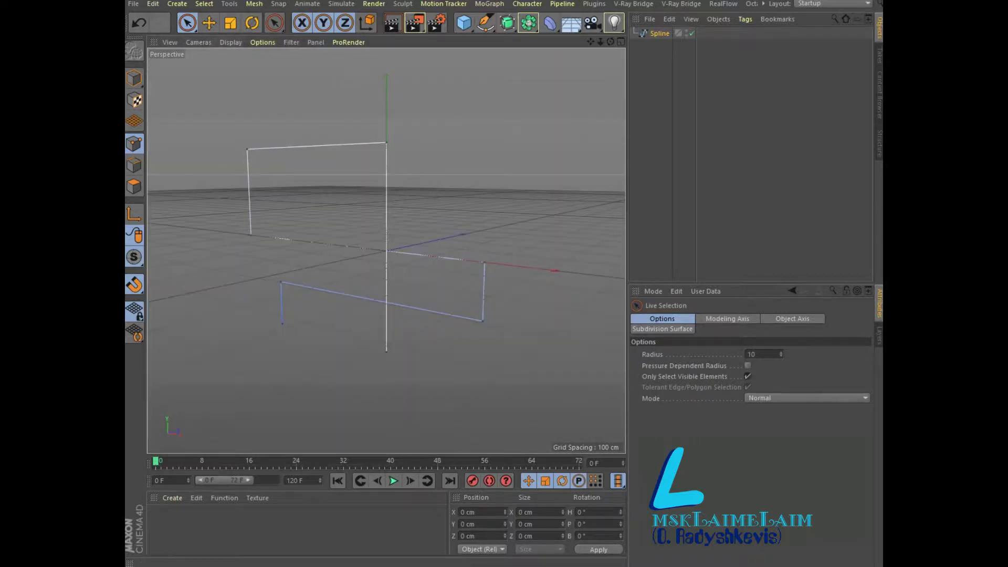
# Step: Select all spline points and chamfer the corners with a 28 cm radius
pyautogui.click(204, 4)
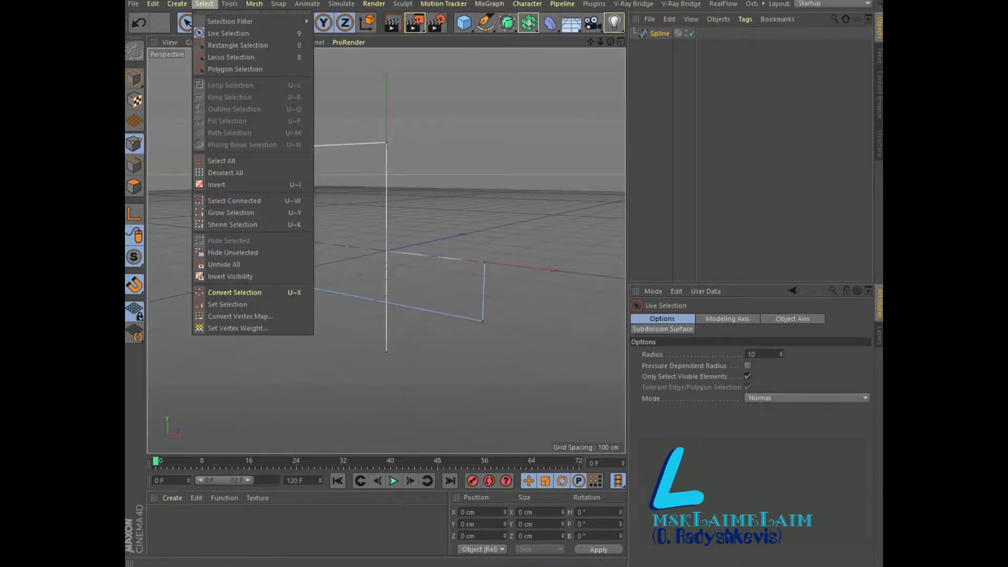
pyautogui.click(222, 161)
pyautogui.rightClick(388, 142)
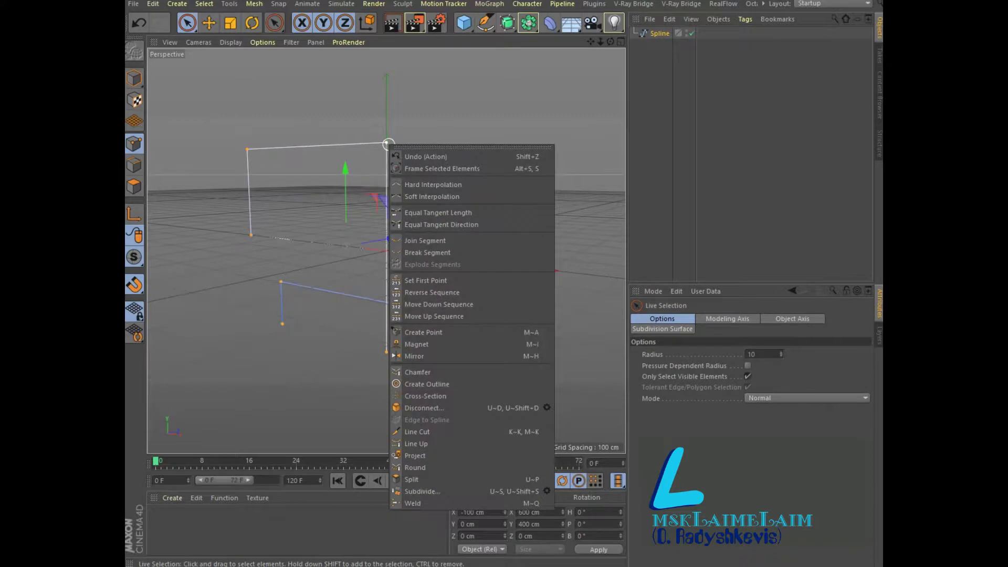
pyautogui.click(417, 371)
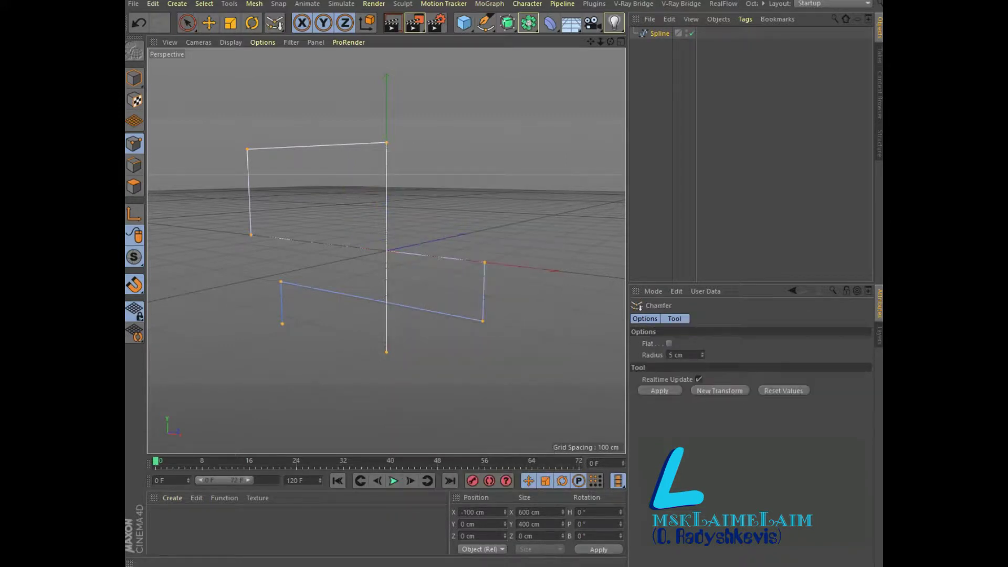
pyautogui.click(659, 390)
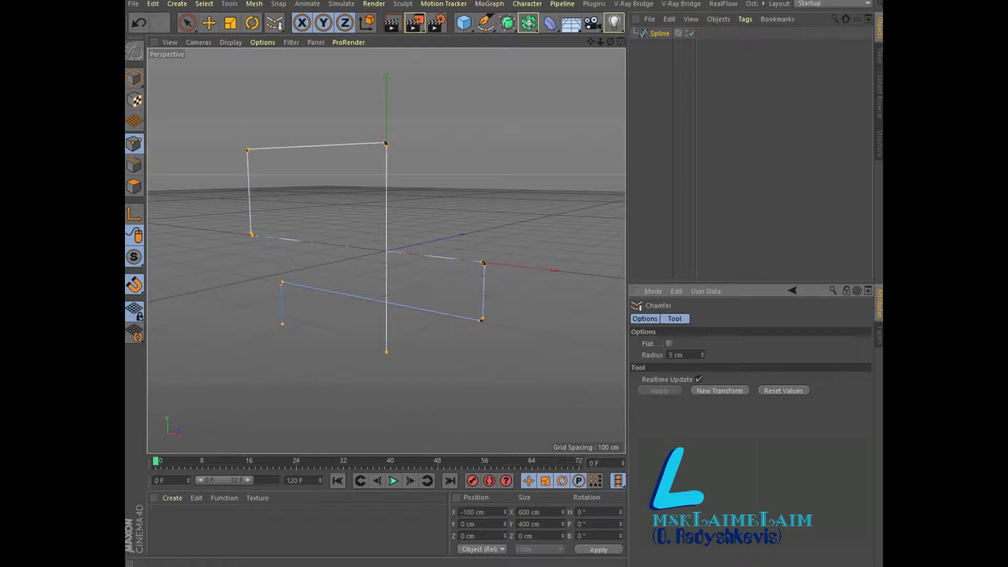
pyautogui.moveTo(702, 355); pyautogui.dragTo(702, 336)
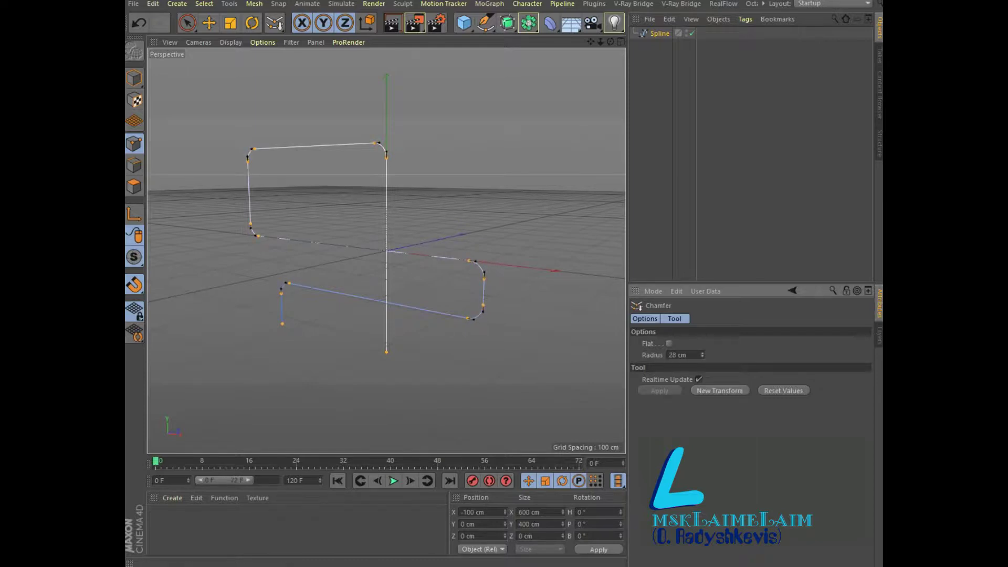
pyautogui.moveTo(464, 23)
pyautogui.mouseDown()
pyautogui.moveTo(694, 61)
pyautogui.moveTo(693, 83)
pyautogui.mouseUp()
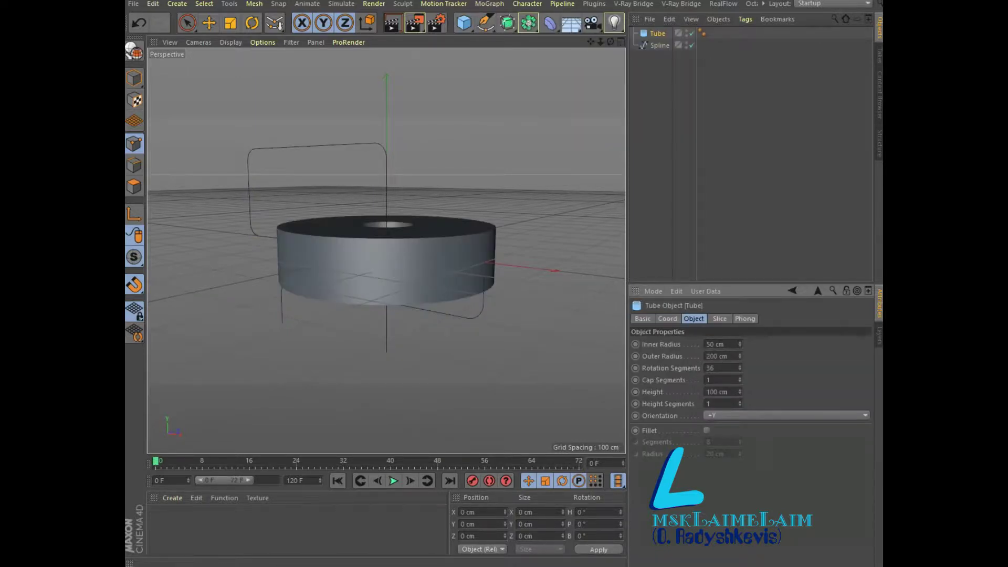
# Step: Shrink the tube's radii, bringing the inner radius down to 8 cm
pyautogui.moveTo(739, 356); pyautogui.dragTo(739, 399)
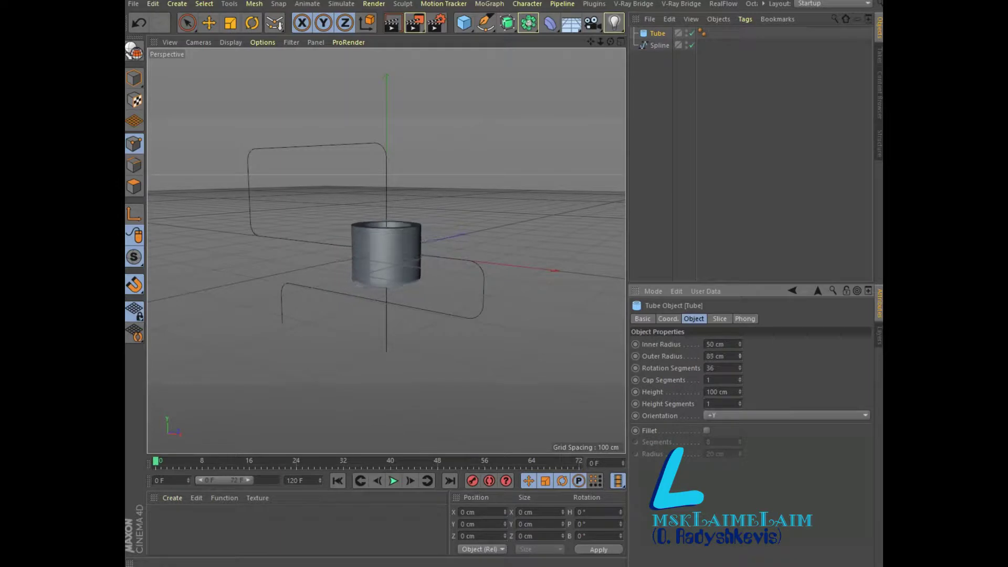
pyautogui.moveTo(740, 344); pyautogui.dragTo(740, 378)
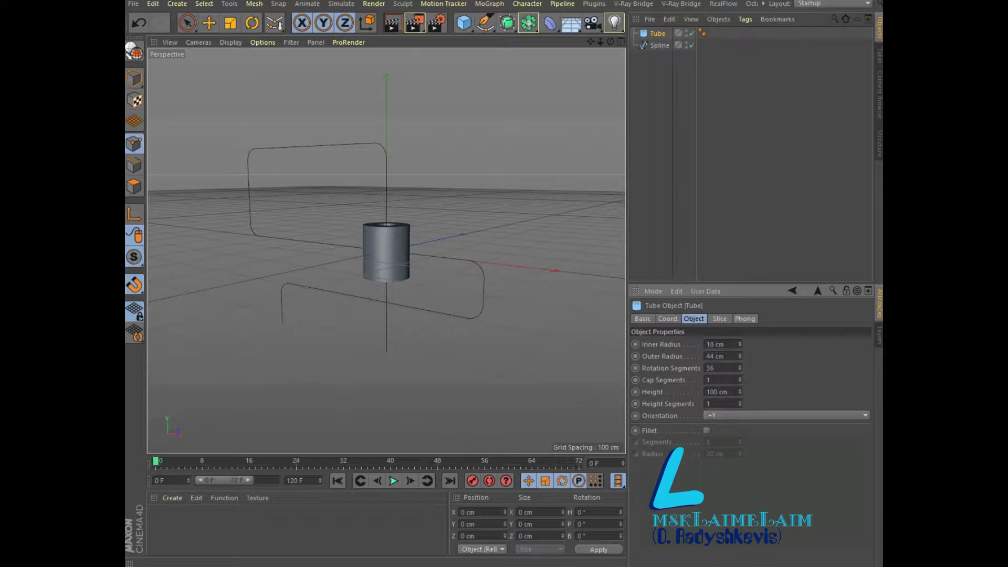
pyautogui.moveTo(740, 356); pyautogui.dragTo(740, 378)
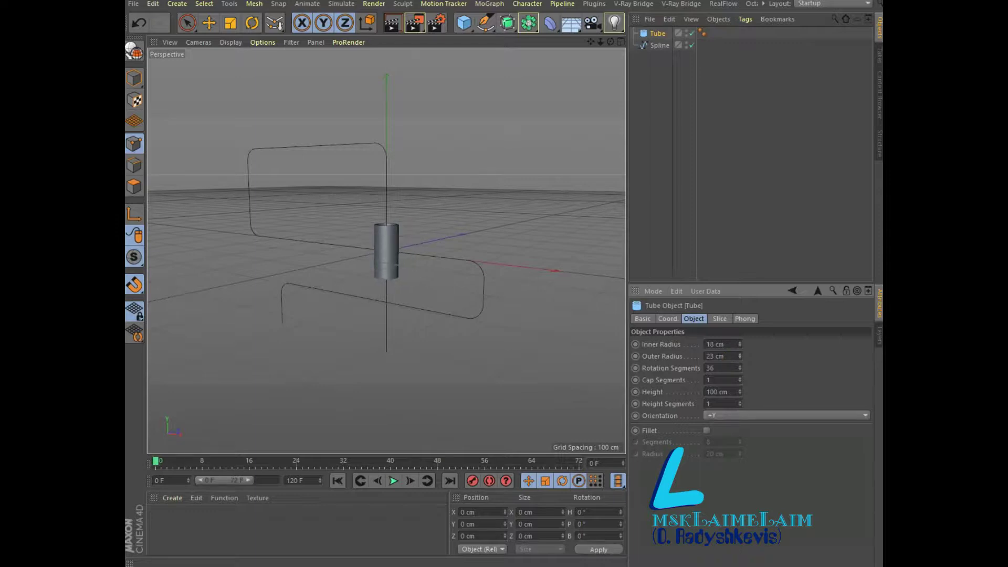
pyautogui.moveTo(740, 344); pyautogui.dragTo(740, 357)
# Step: Set the tube height to 40 cm and outer radius to 18 cm, then copy-paste it
pyautogui.doubleClick(716, 392)
pyautogui.write('40')
pyautogui.press('Return')
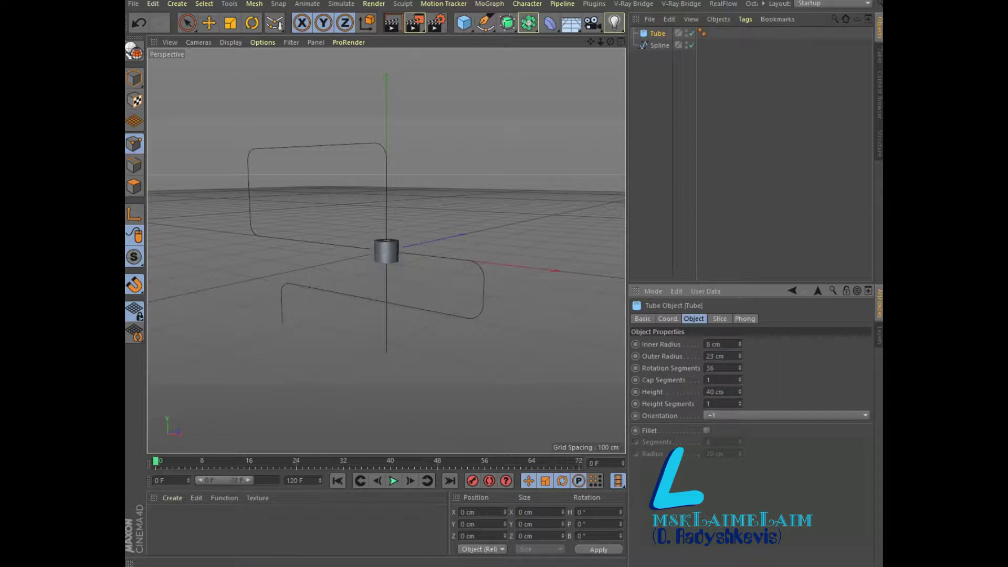
pyautogui.moveTo(739, 356); pyautogui.dragTo(740, 367)
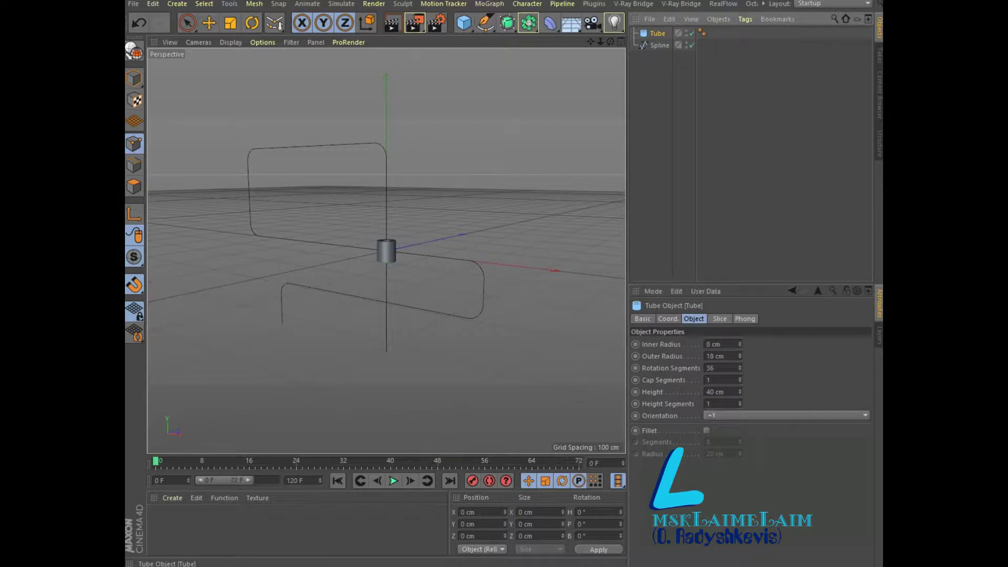
pyautogui.hotkey('ctrl', 'c')
pyautogui.hotkey('ctrl', 'v')
pyautogui.hotkey('ctrl', 'v')
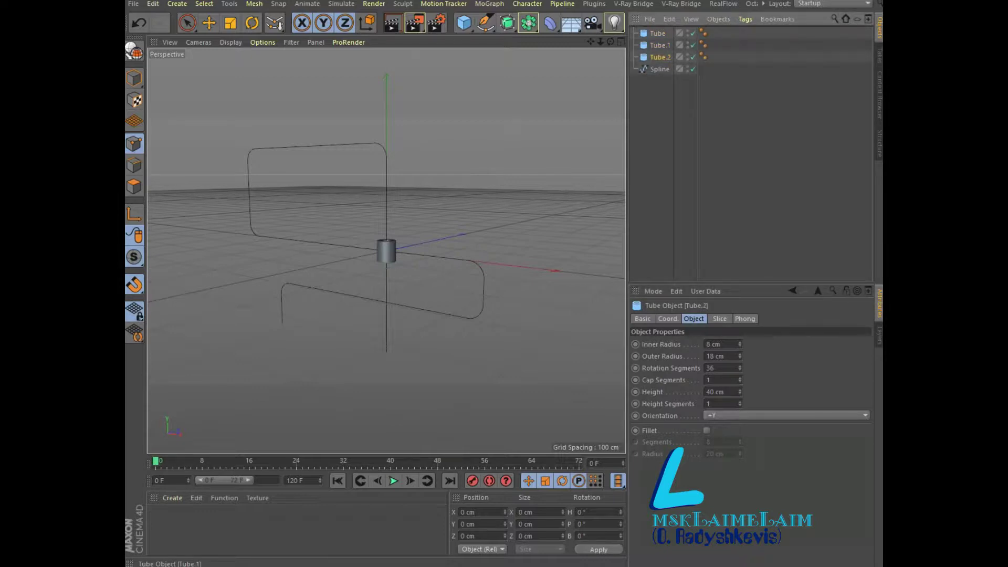
# Step: Add a Cloner and place Tube, Tube.1 and Tube.2 inside it
pyautogui.click(489, 4)
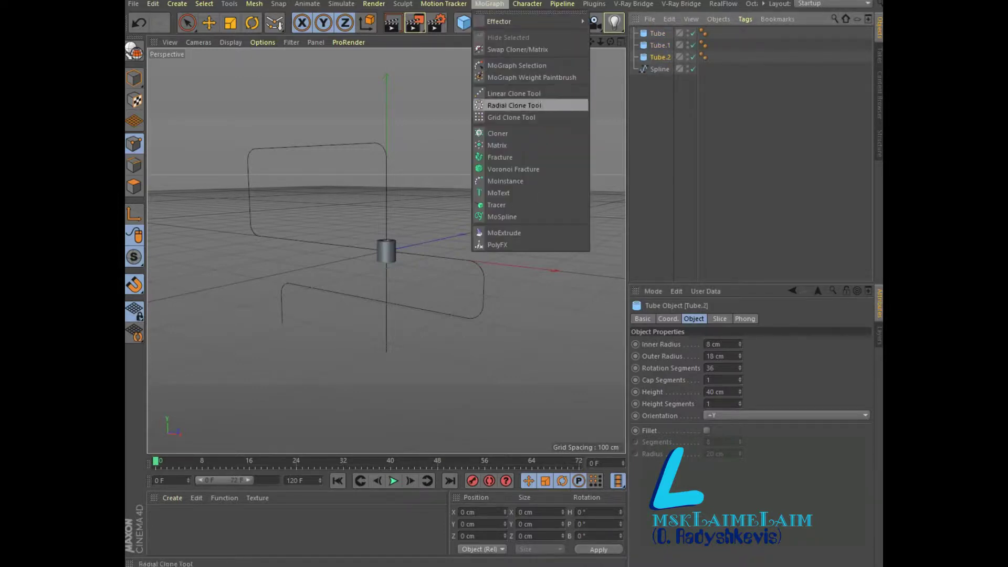
pyautogui.click(498, 133)
pyautogui.click(657, 45)
pyautogui.keyDown('shift'); pyautogui.click(660, 69); pyautogui.keyUp('shift')
pyautogui.moveTo(660, 69); pyautogui.dragTo(661, 33)
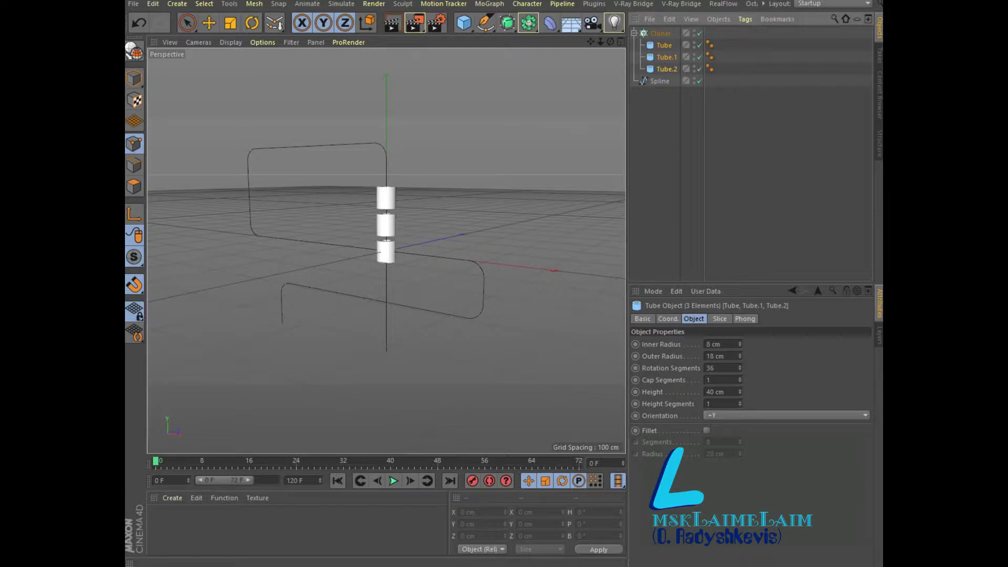
pyautogui.click(661, 33)
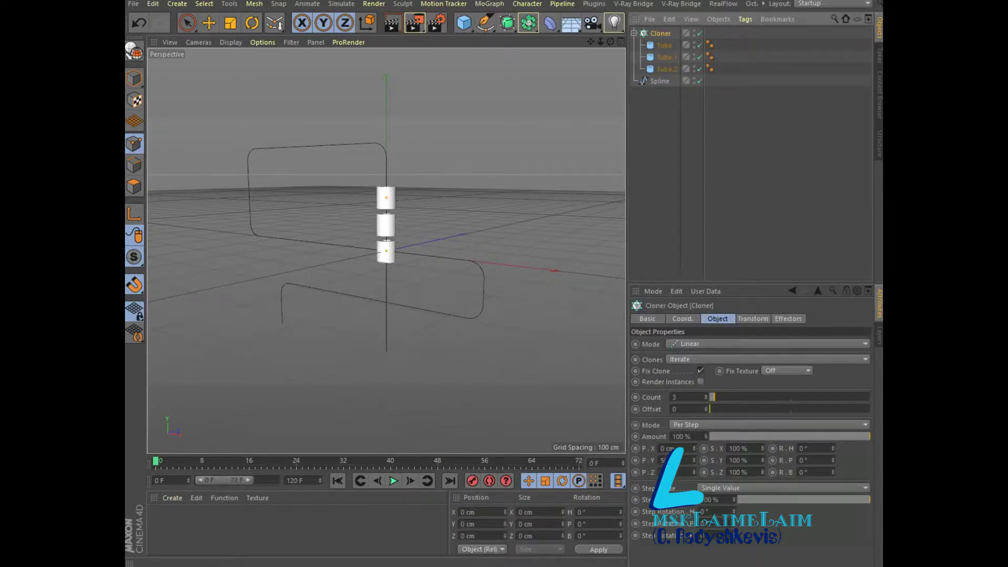
# Step: Set the clone count to 26, widen the P.Y spacing, and add a Null object
pyautogui.doubleClick(683, 397)
pyautogui.write('20')
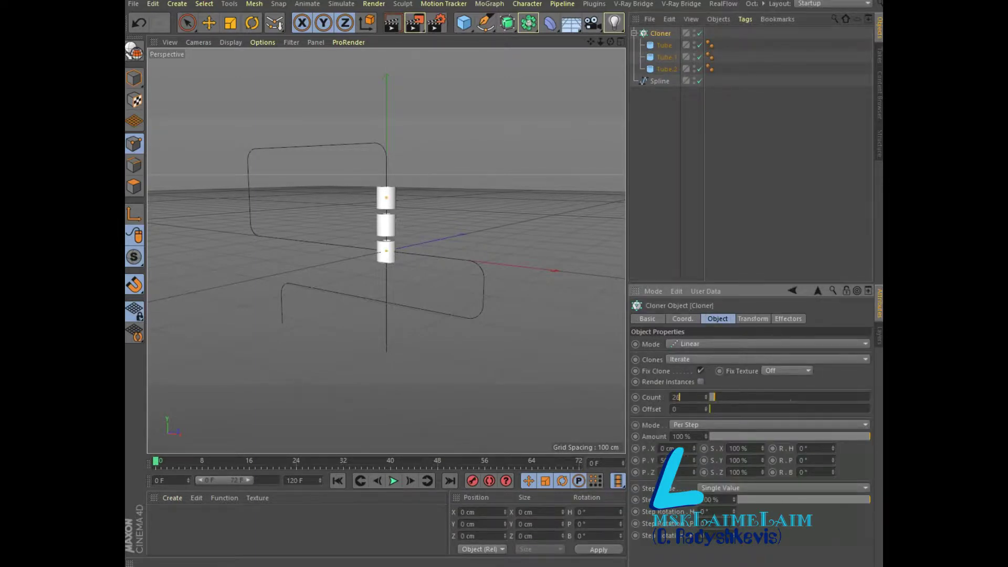
pyautogui.press('Return')
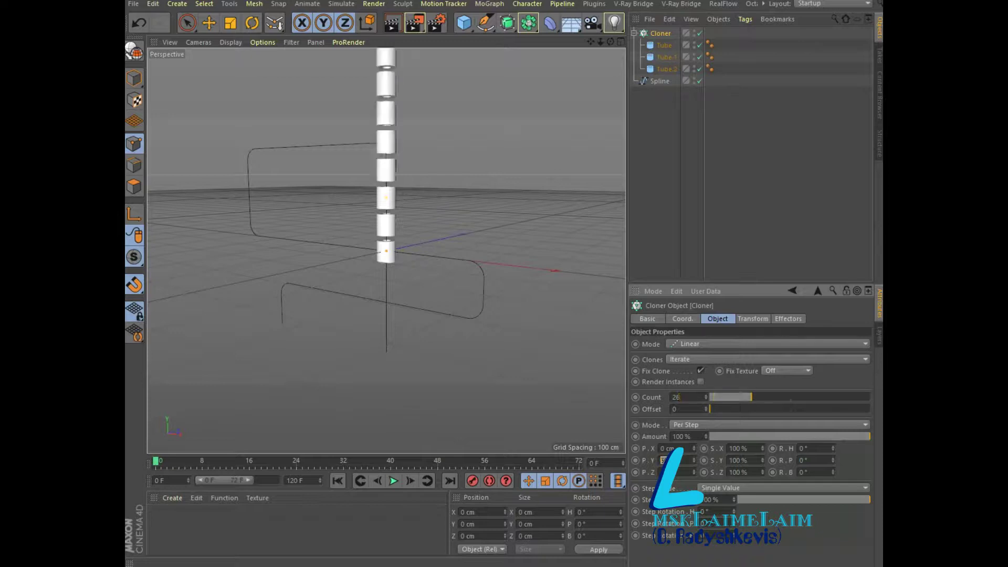
pyautogui.press('BackSpace')
pyautogui.press('Return')
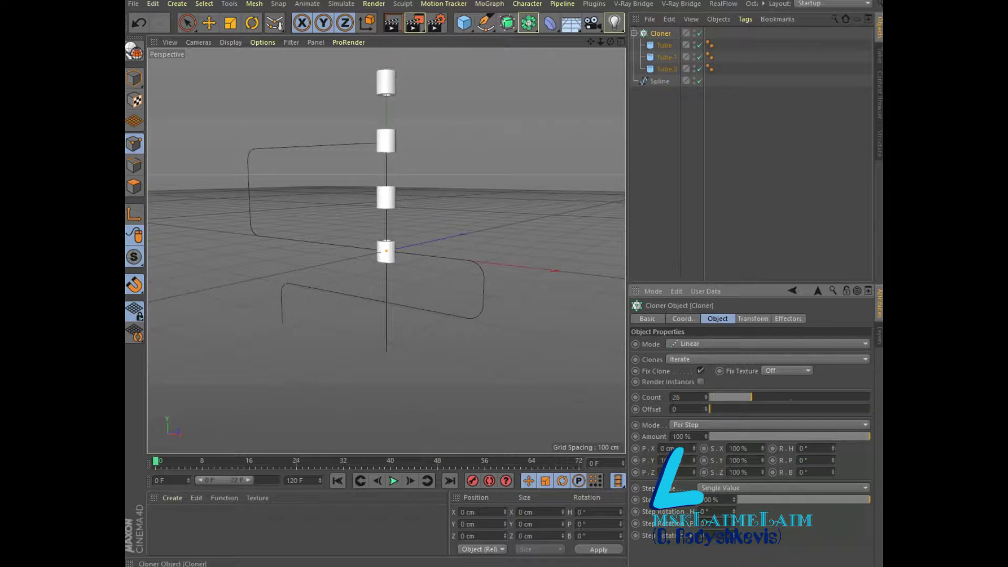
pyautogui.click(634, 33)
pyautogui.moveTo(464, 23); pyautogui.dragTo(491, 36)
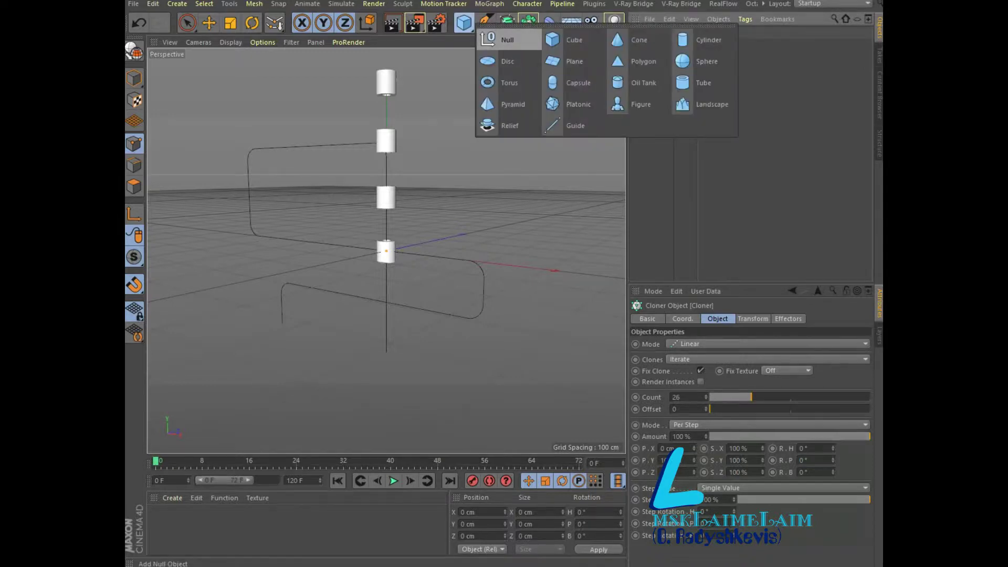
pyautogui.click(550, 22)
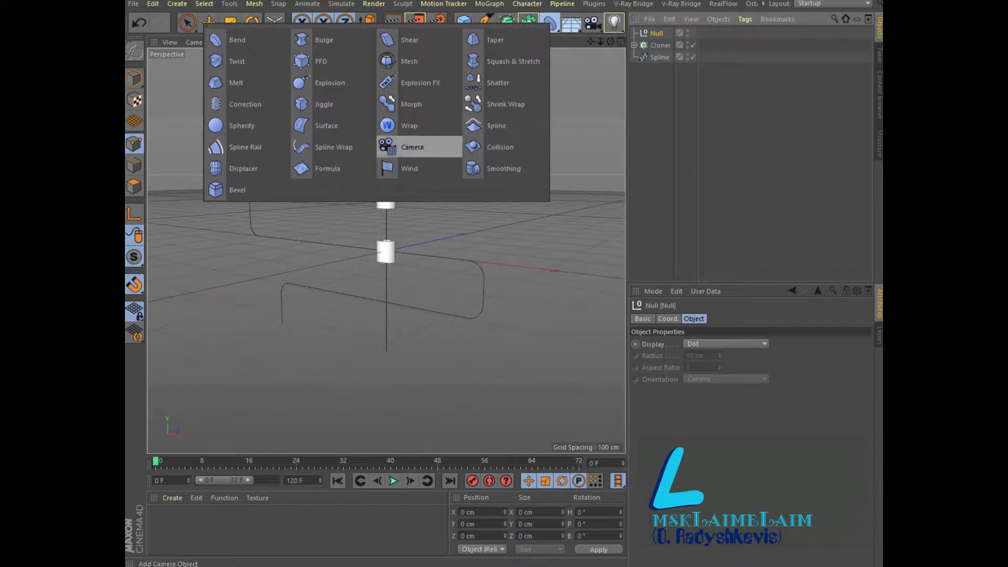
# Step: Add a Spline Wrap using the chamfered Spline on +Y, nesting it and the Cloner under the Null
pyautogui.click(325, 147)
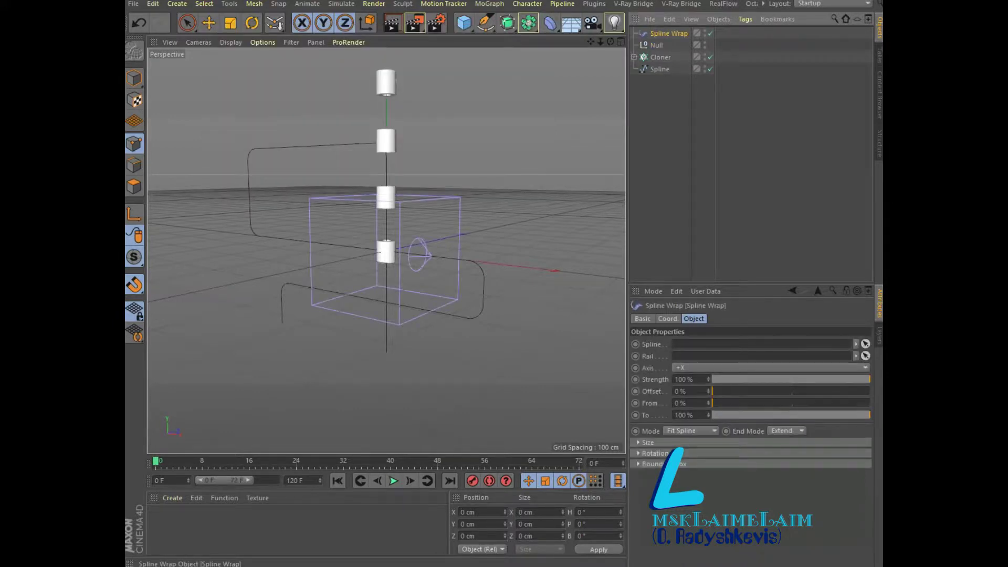
pyautogui.moveTo(669, 33); pyautogui.dragTo(656, 45)
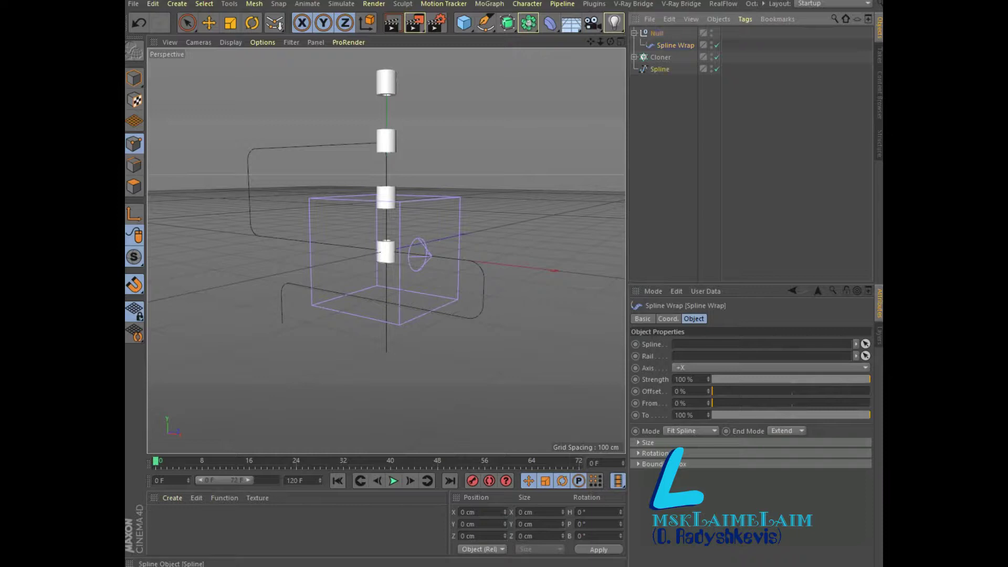
pyautogui.moveTo(659, 69); pyautogui.dragTo(761, 344)
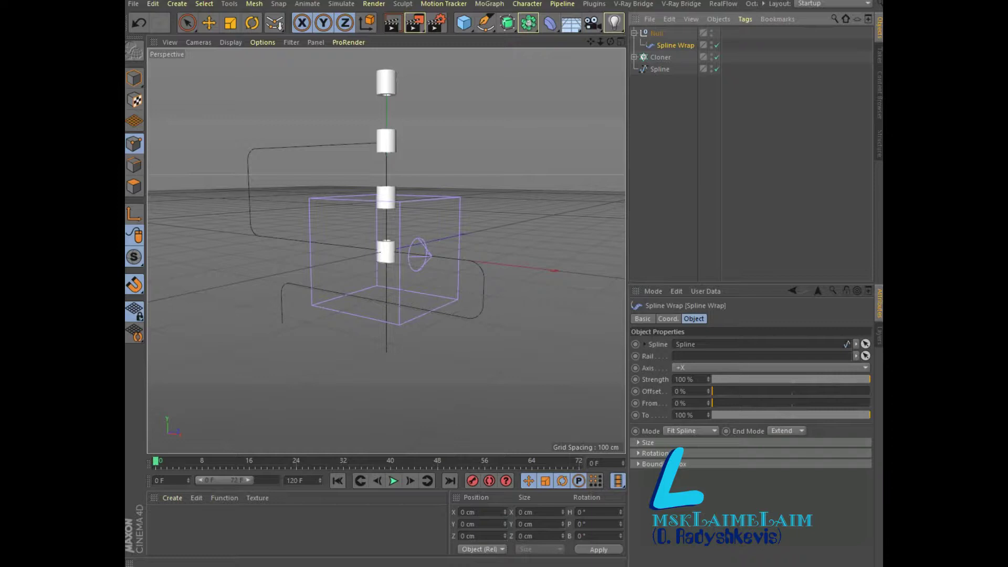
pyautogui.click(769, 368)
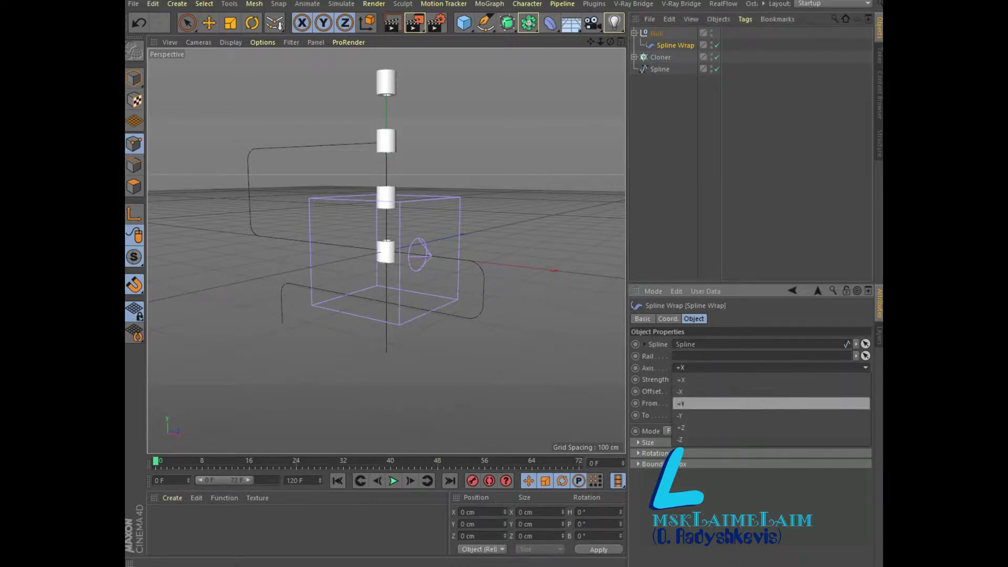
pyautogui.click(683, 391)
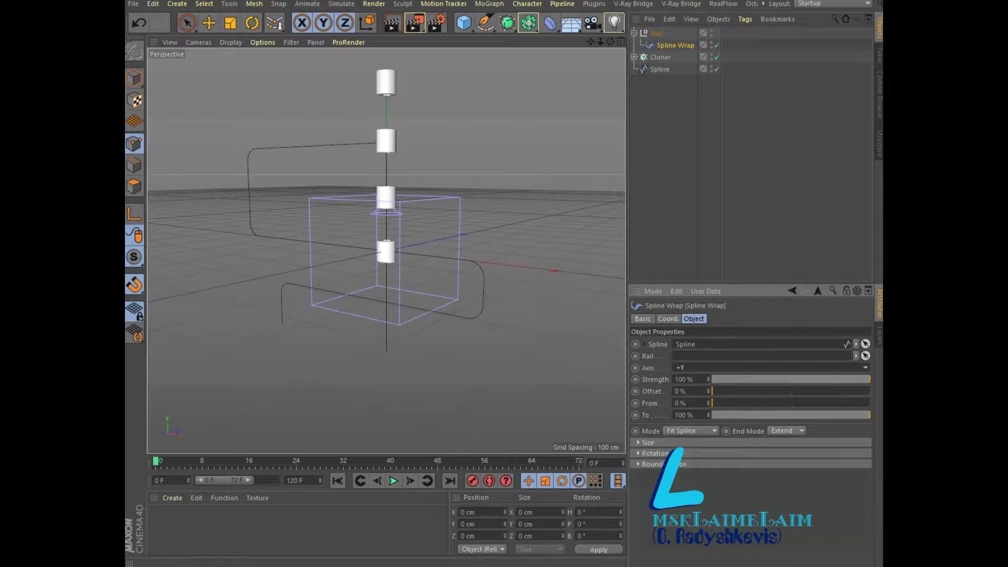
pyautogui.moveTo(676, 45); pyautogui.dragTo(661, 73)
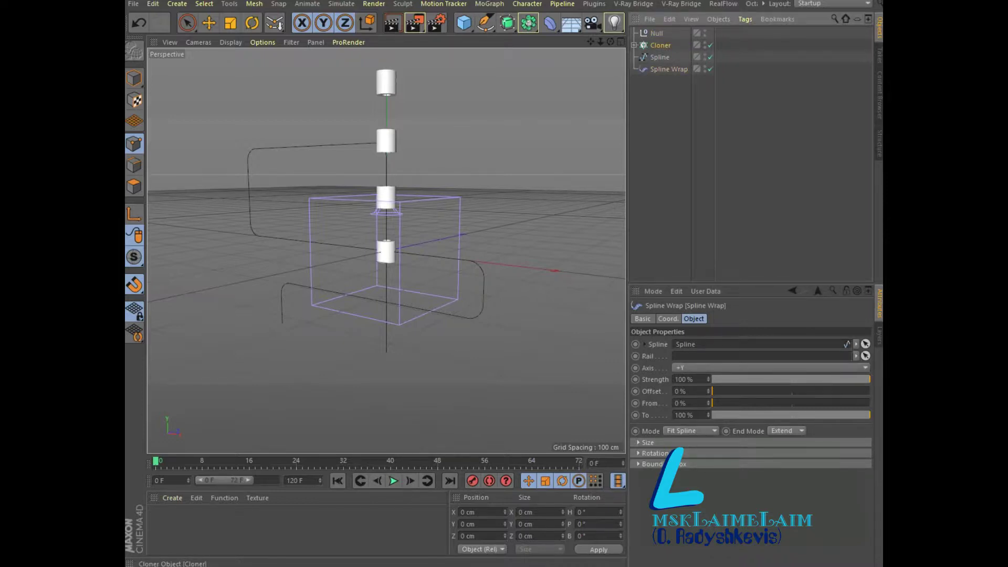
pyautogui.moveTo(661, 45); pyautogui.dragTo(657, 33)
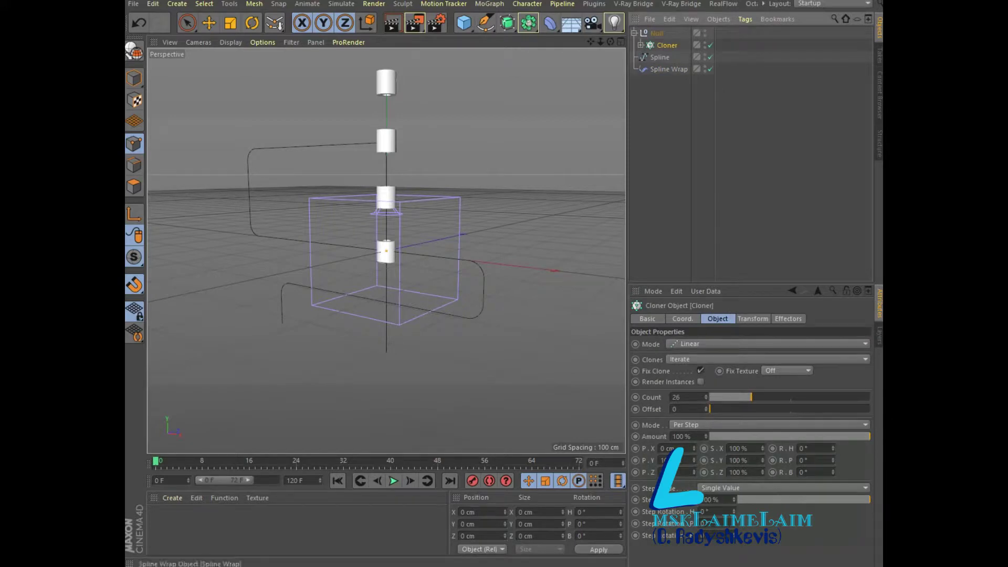
pyautogui.moveTo(668, 68); pyautogui.dragTo(668, 42)
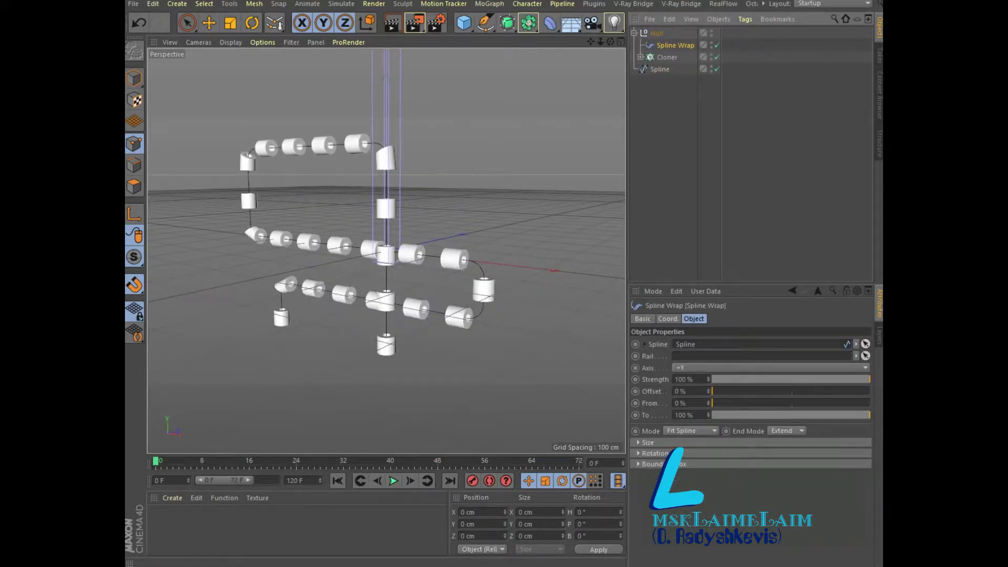
# Step: Raise the Cloner count to 69 and stretch the tubes to 176 cm tall
pyautogui.click(667, 56)
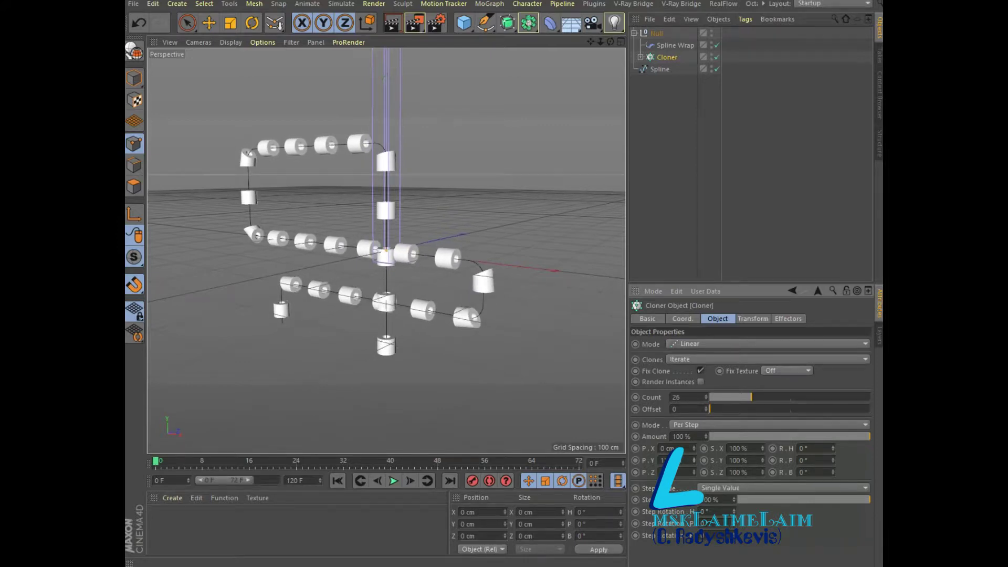
pyautogui.moveTo(751, 397); pyautogui.dragTo(821, 397)
pyautogui.click(640, 57)
pyautogui.click(670, 68)
pyautogui.keyDown('shift'); pyautogui.click(673, 93); pyautogui.keyUp('shift')
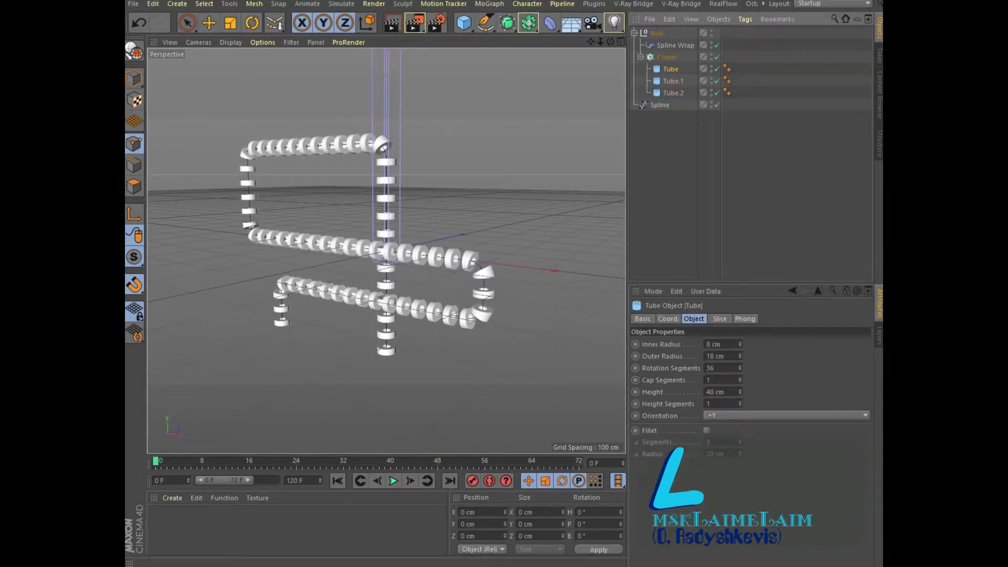
pyautogui.click(740, 355)
pyautogui.click(740, 357)
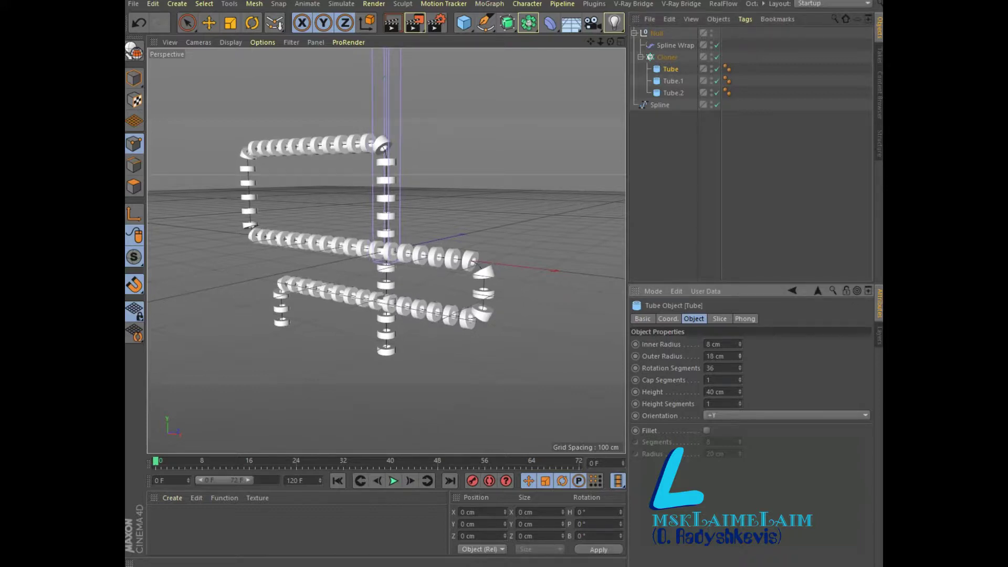
pyautogui.moveTo(740, 391)
pyautogui.mouseDown()
pyautogui.moveTo(740, 368)
pyautogui.moveTo(740, 390)
pyautogui.mouseUp()
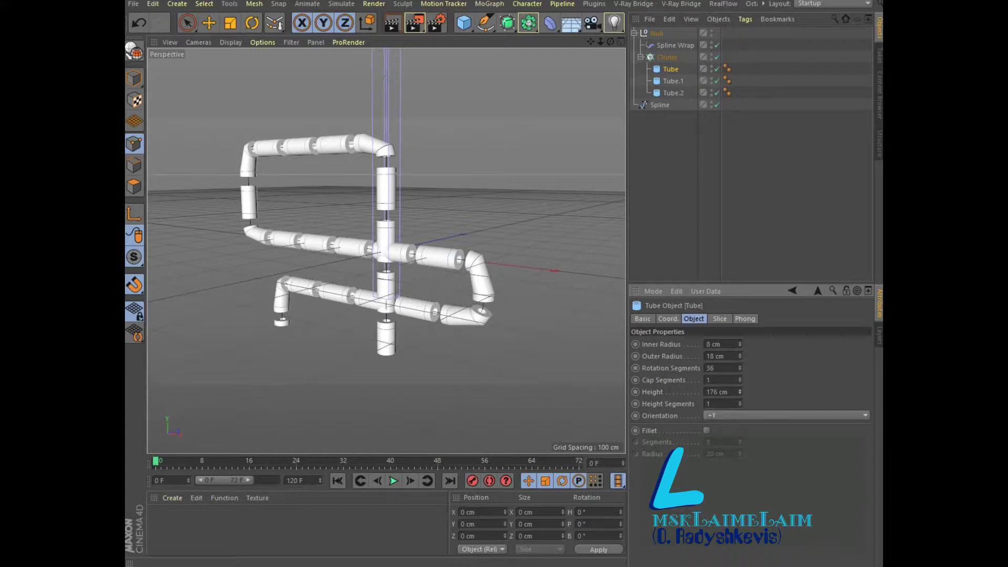
pyautogui.click(667, 57)
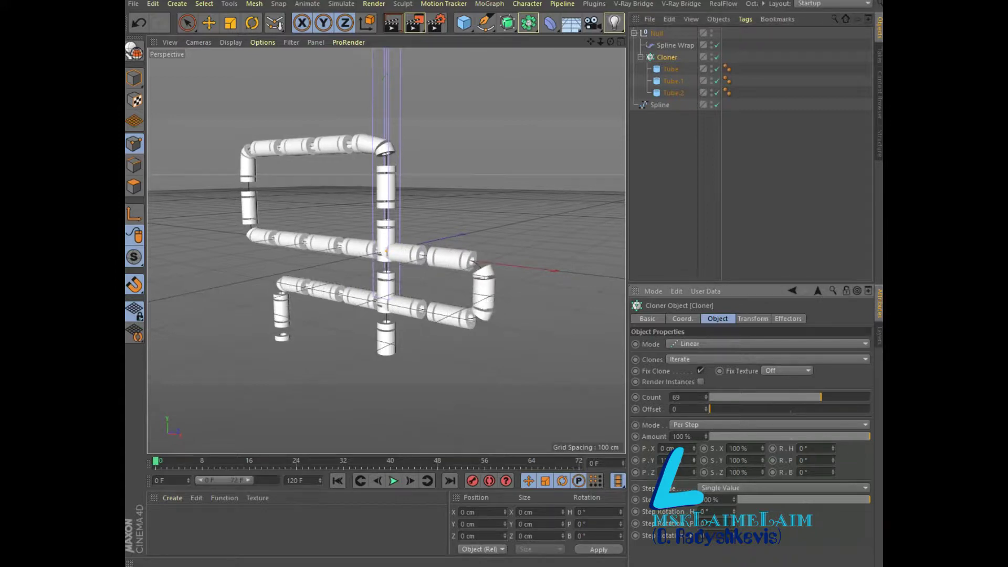
# Step: Widen clone spacing, raise the count to 89, and bring Tube.1's height to about 94 cm
pyautogui.moveTo(694, 460); pyautogui.dragTo(688, 460)
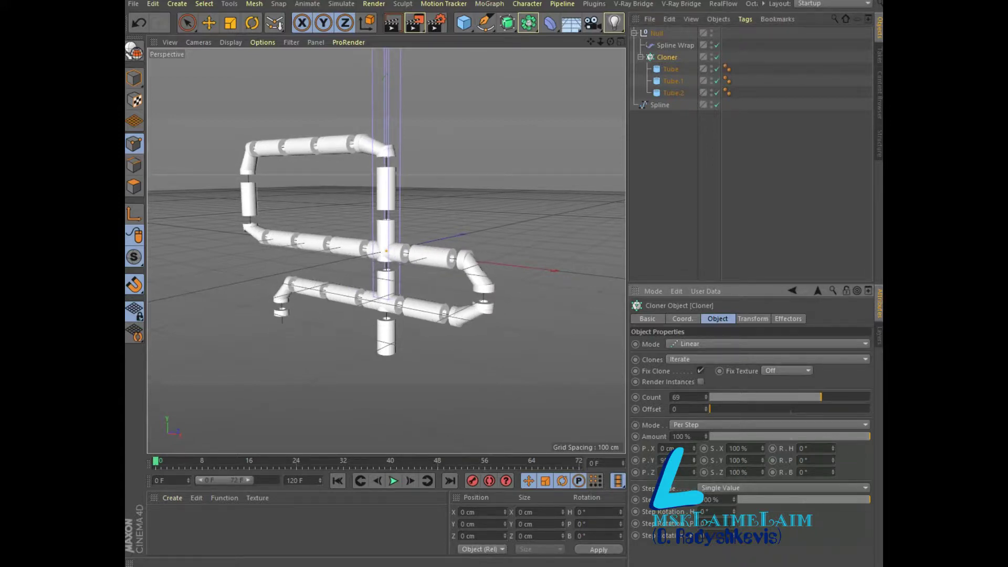
pyautogui.moveTo(706, 397); pyautogui.dragTo(733, 397)
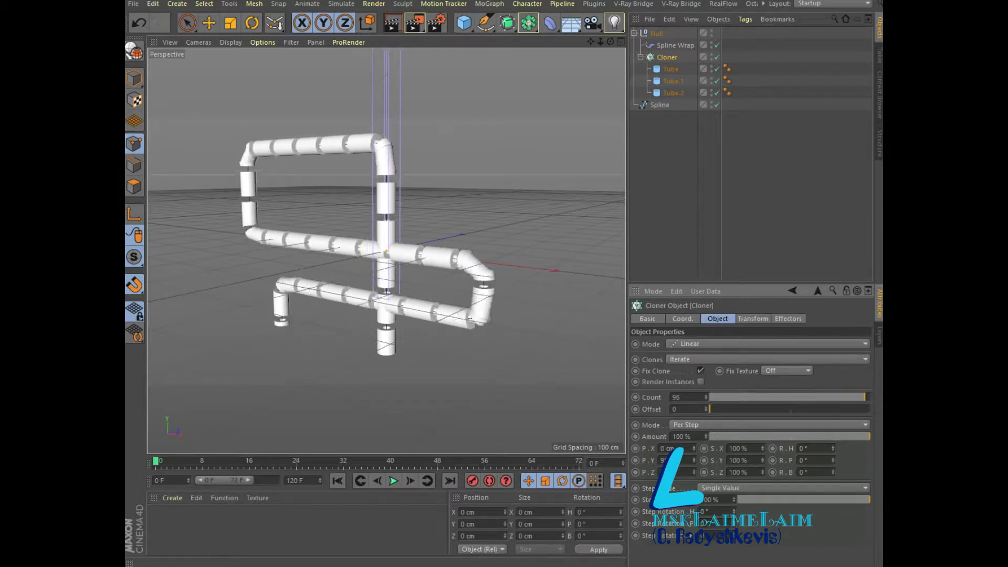
pyautogui.click(671, 68)
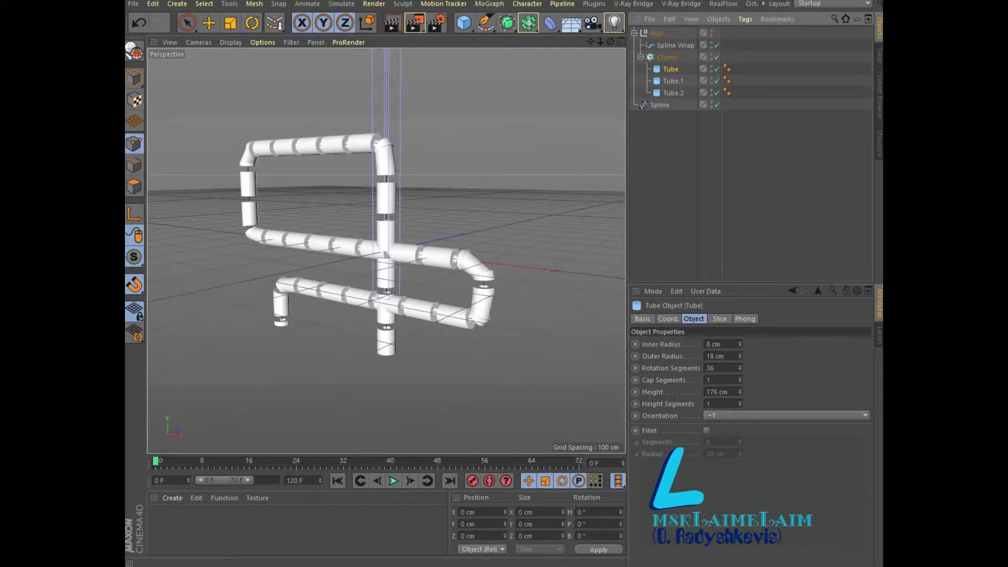
pyautogui.click(673, 81)
pyautogui.click(724, 391)
pyautogui.write('176')
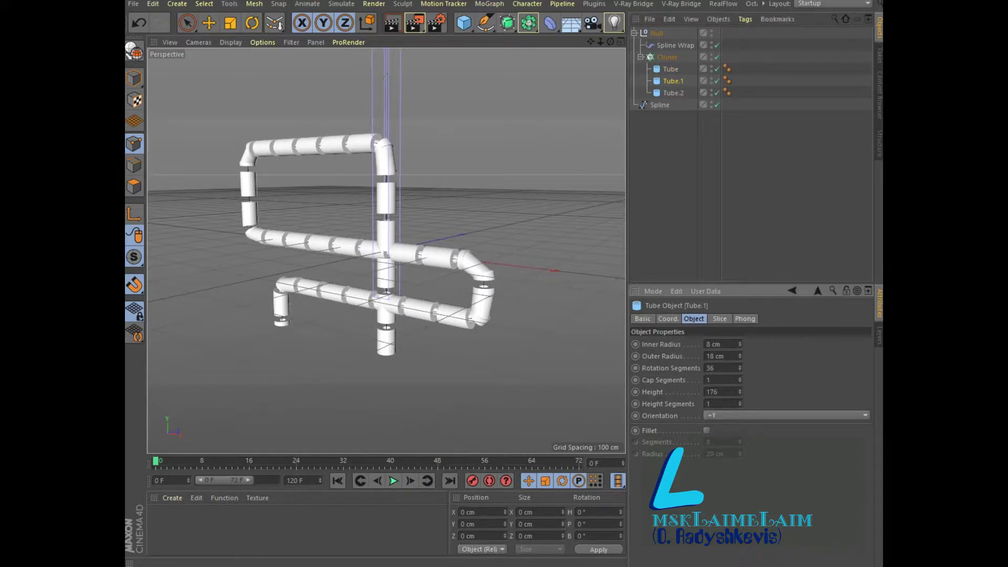
pyautogui.press('Return')
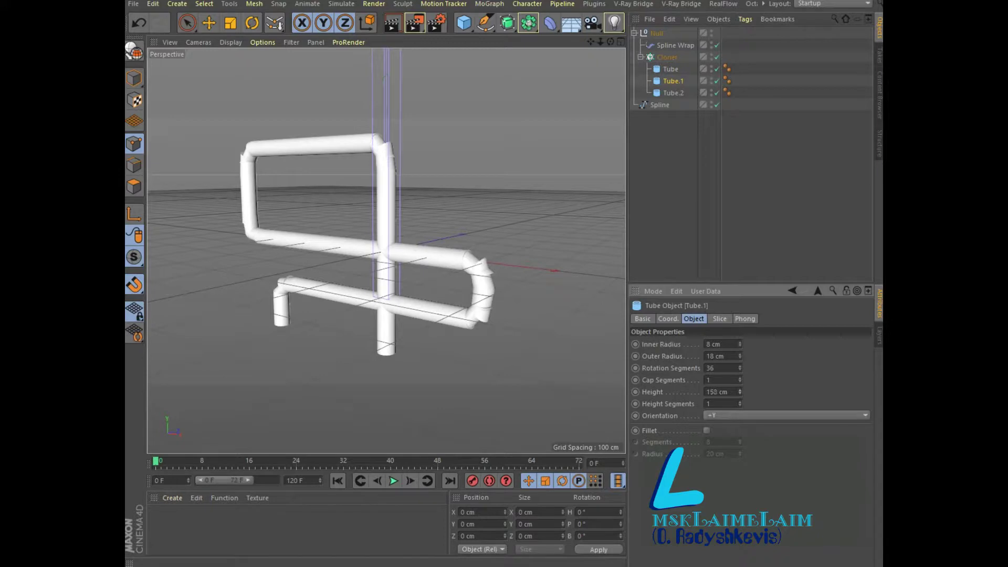
pyautogui.moveTo(740, 391); pyautogui.dragTo(740, 392)
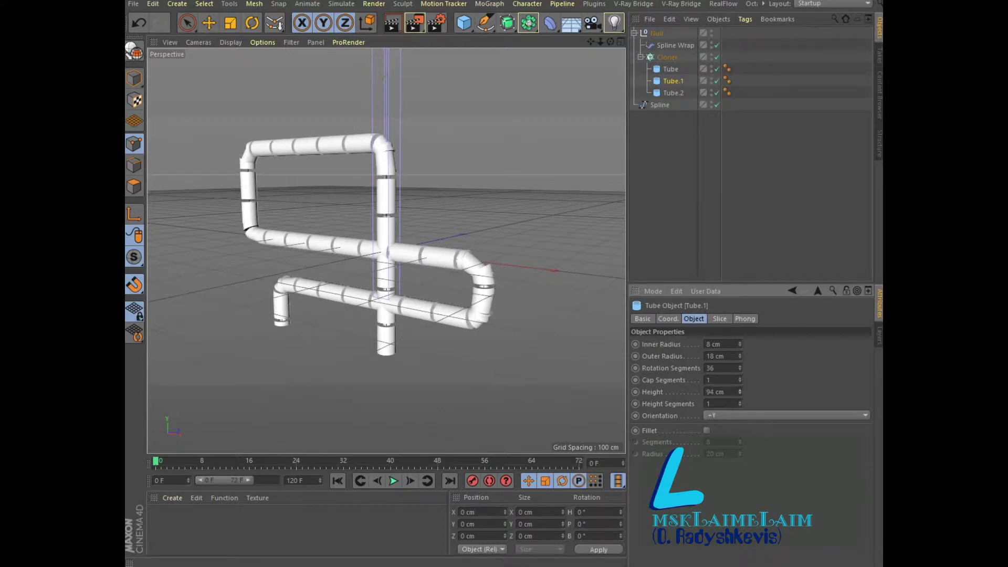
# Step: Set Tube.2 and Tube heights to 94 cm and orbit to view the pipe
pyautogui.click(673, 92)
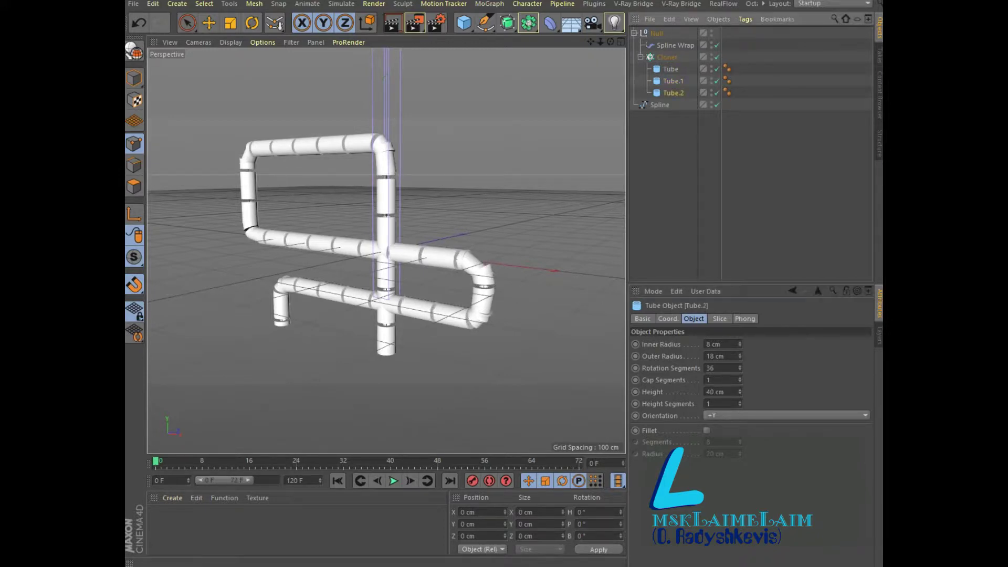
pyautogui.click(716, 391)
pyautogui.write('94')
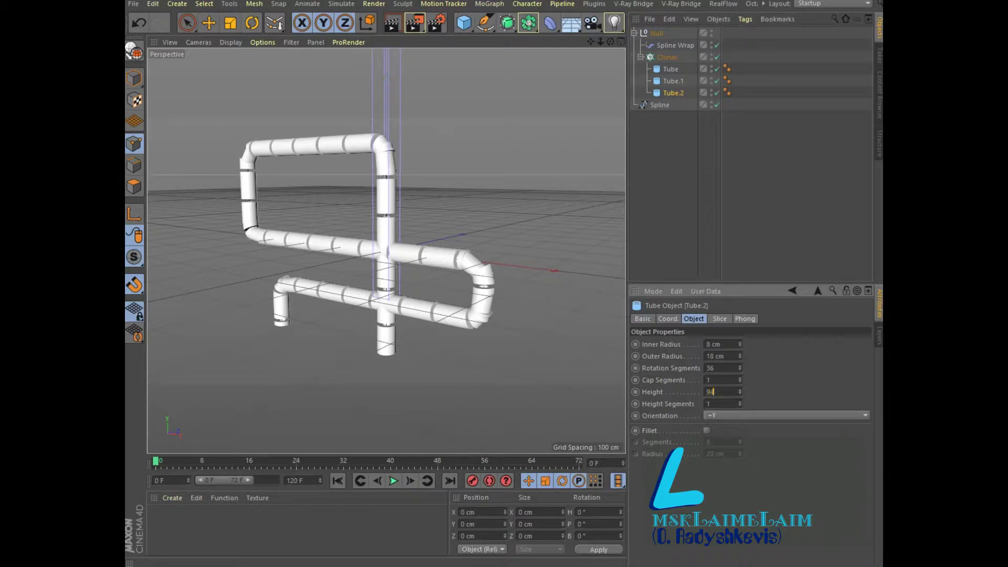
pyautogui.press('Return')
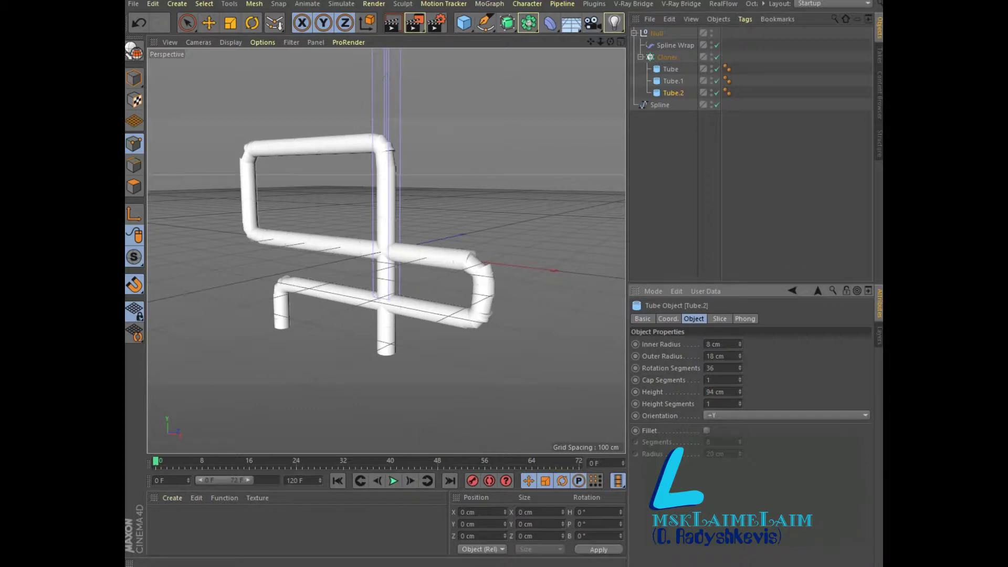
pyautogui.click(670, 68)
pyautogui.click(722, 391)
pyautogui.hotkey('ctrl', 'a')
pyautogui.write('94')
pyautogui.press('Return')
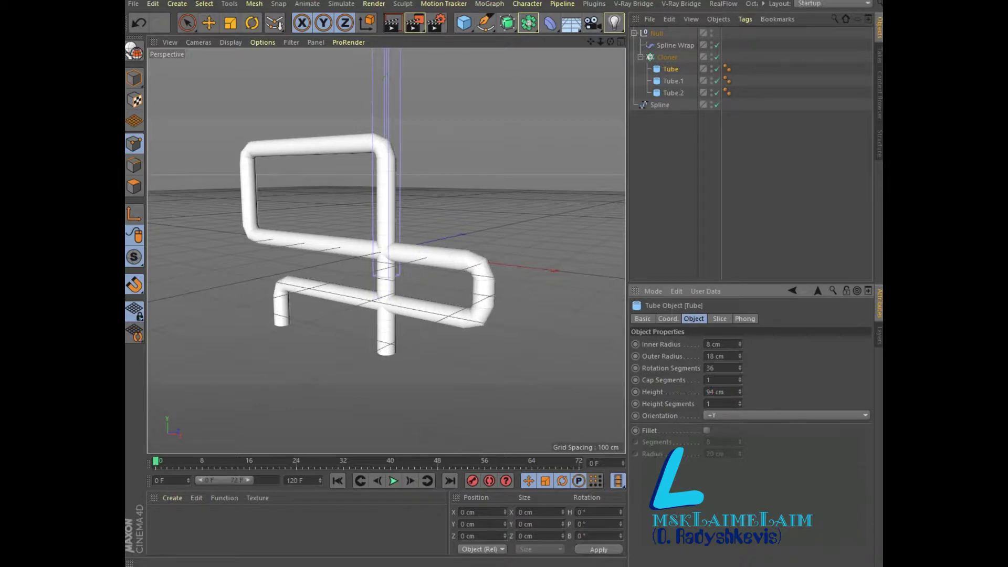
pyautogui.moveTo(610, 42); pyautogui.dragTo(588, 43)
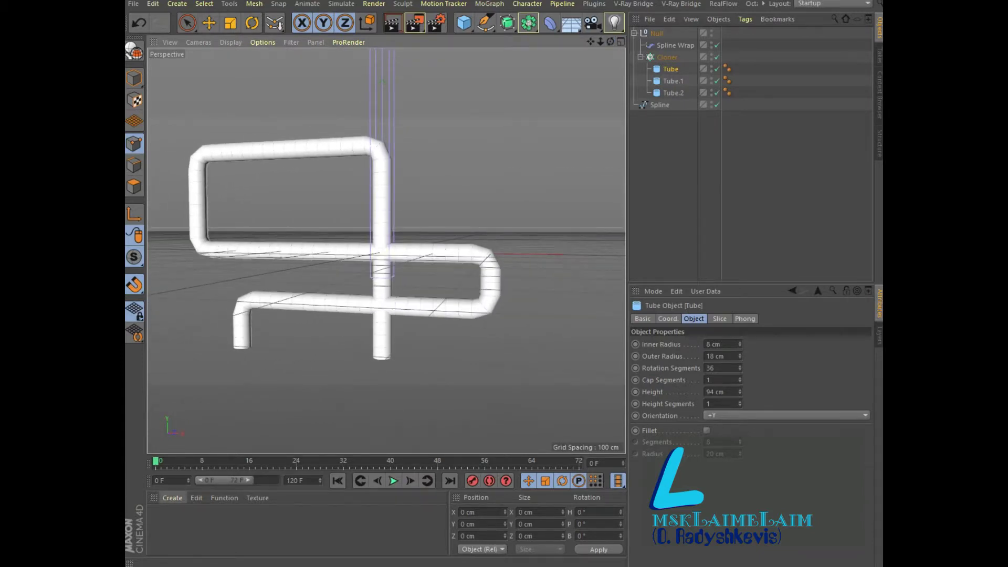
# Step: Create three new materials and colour the first one a bright saturated blue
pyautogui.click(172, 498)
pyautogui.click(195, 372)
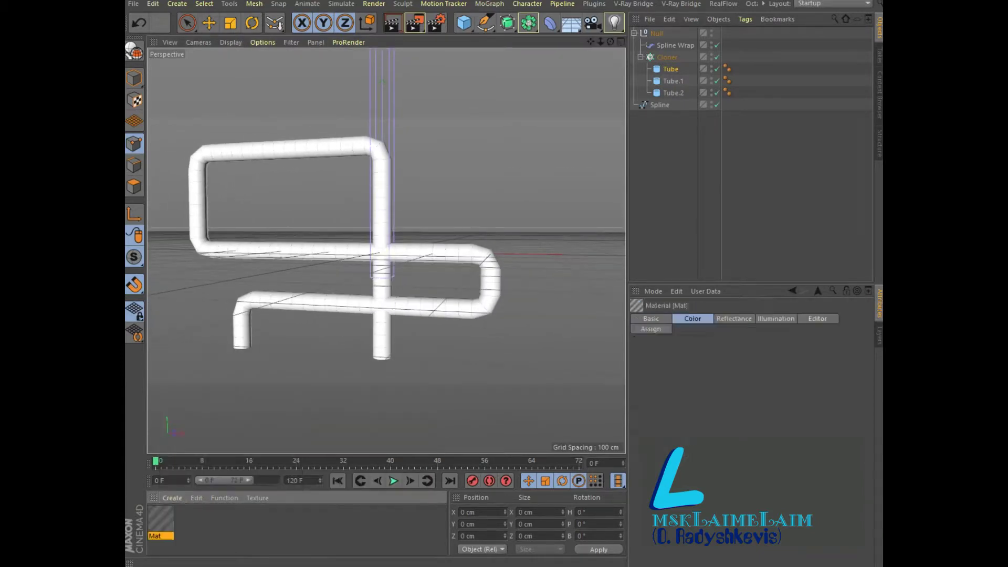
pyautogui.hotkey('ctrl', 'n')
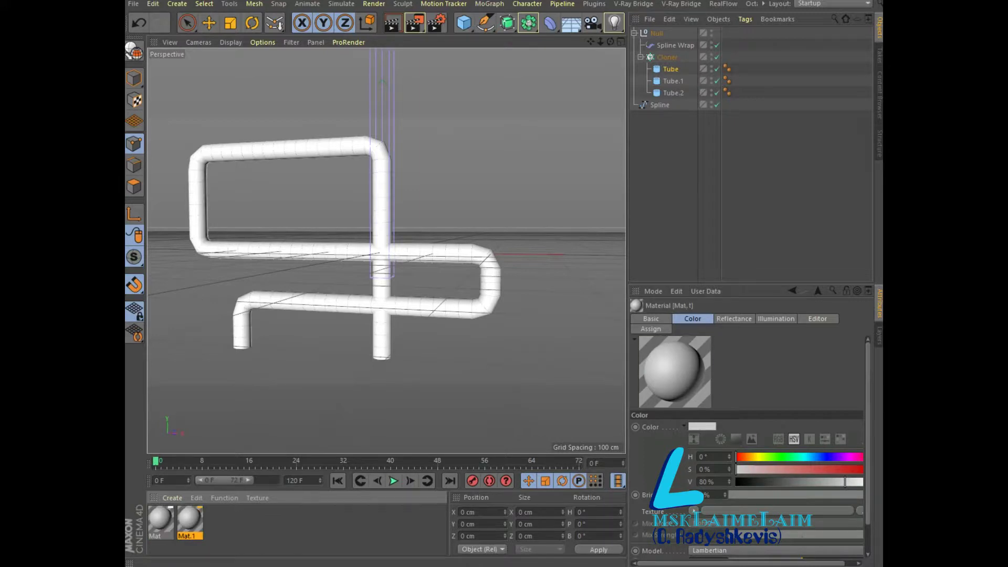
pyautogui.hotkey('ctrl', 'n')
pyautogui.doubleClick(160, 520)
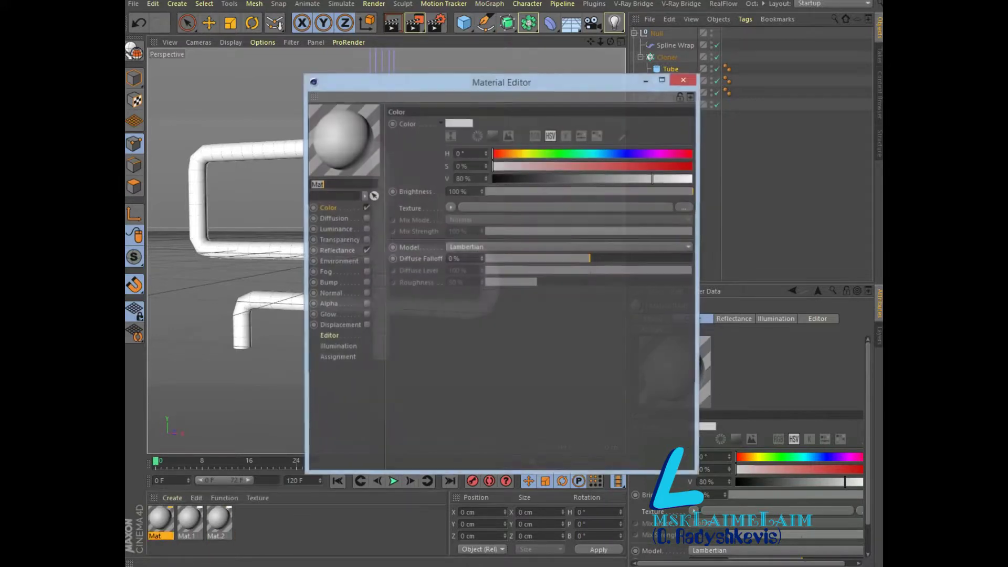
pyautogui.click(671, 166)
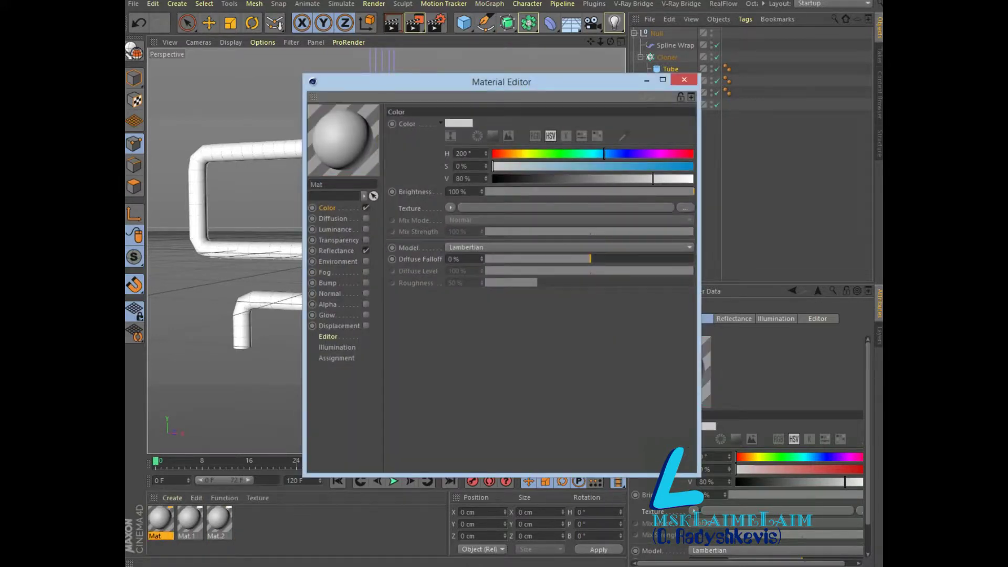
pyautogui.click(604, 153)
pyautogui.moveTo(653, 179); pyautogui.dragTo(691, 178)
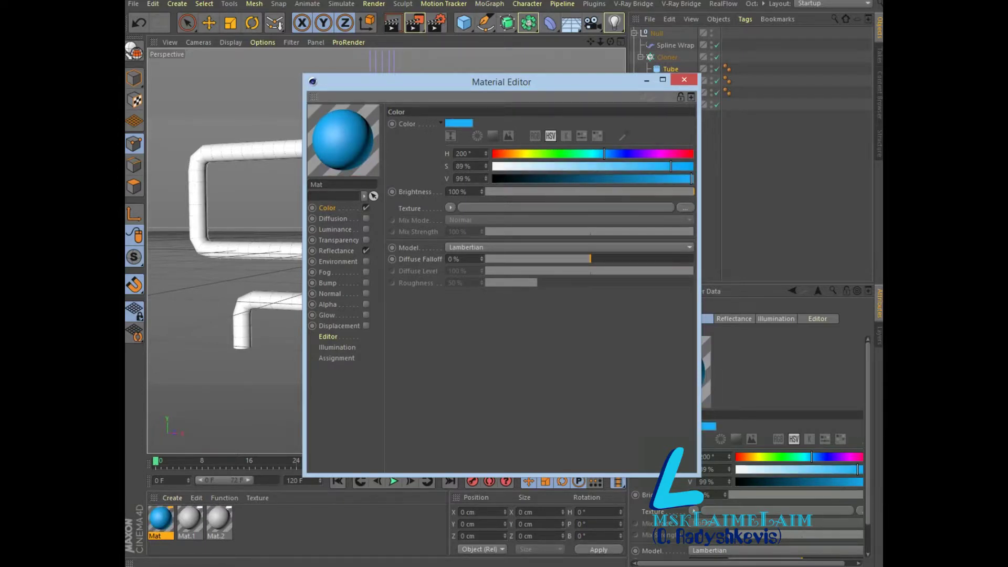
pyautogui.click(684, 79)
# Step: Colour Mat.1 teal and Mat.2 dark blue, then apply Mat to Tube
pyautogui.doubleClick(189, 519)
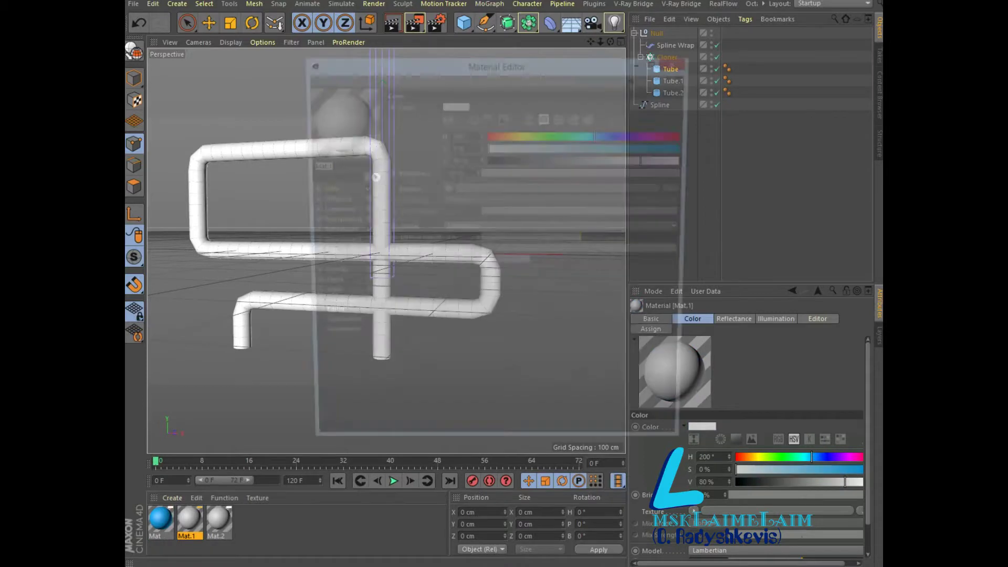
pyautogui.moveTo(599, 135); pyautogui.dragTo(594, 135)
pyautogui.click(594, 148)
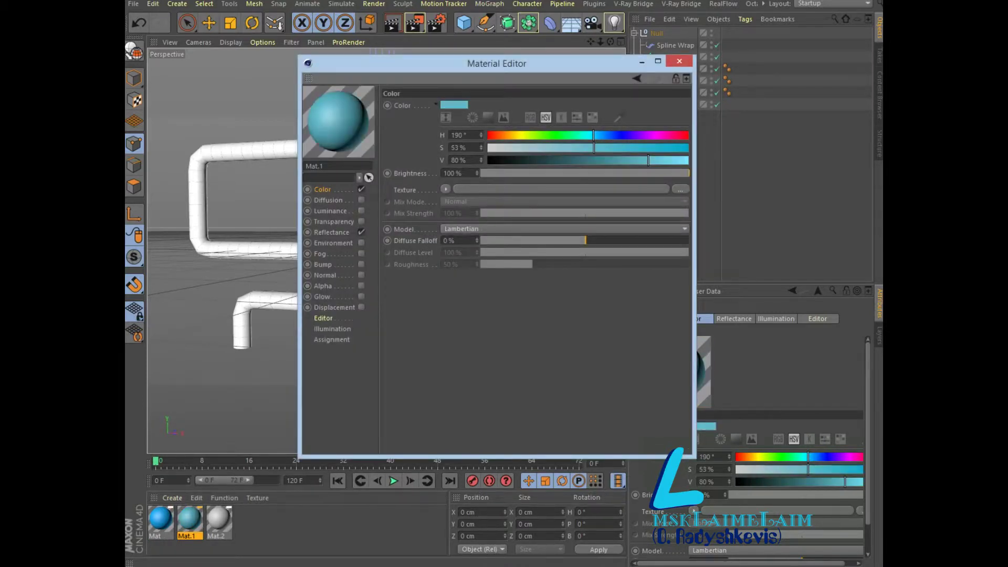
pyautogui.moveTo(649, 160); pyautogui.dragTo(670, 160)
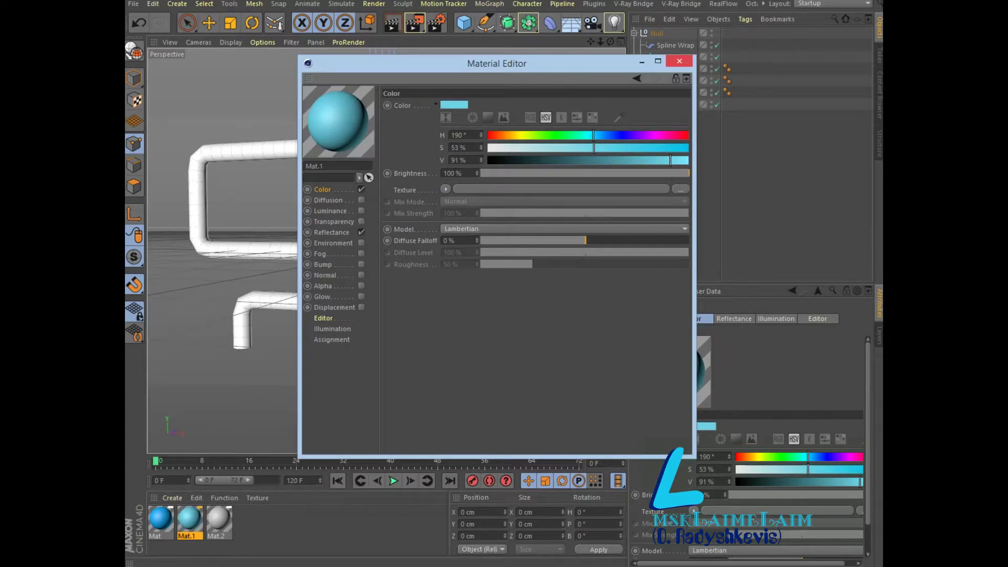
pyautogui.hotkey('alt', 'F4')
pyautogui.doubleClick(219, 520)
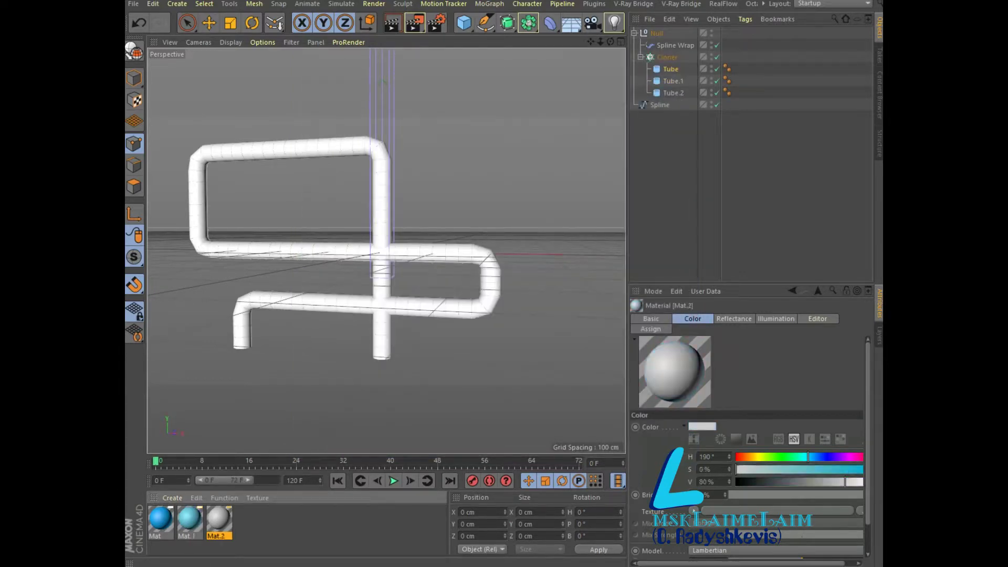
pyautogui.moveTo(489, 148)
pyautogui.mouseDown()
pyautogui.moveTo(631, 147)
pyautogui.moveTo(595, 160)
pyautogui.moveTo(614, 135)
pyautogui.mouseUp()
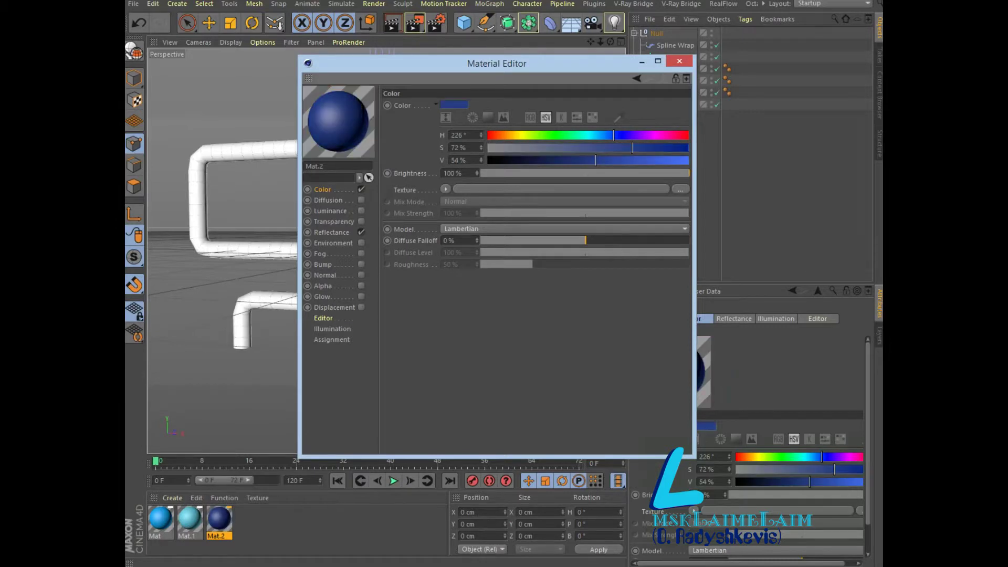
pyautogui.click(680, 61)
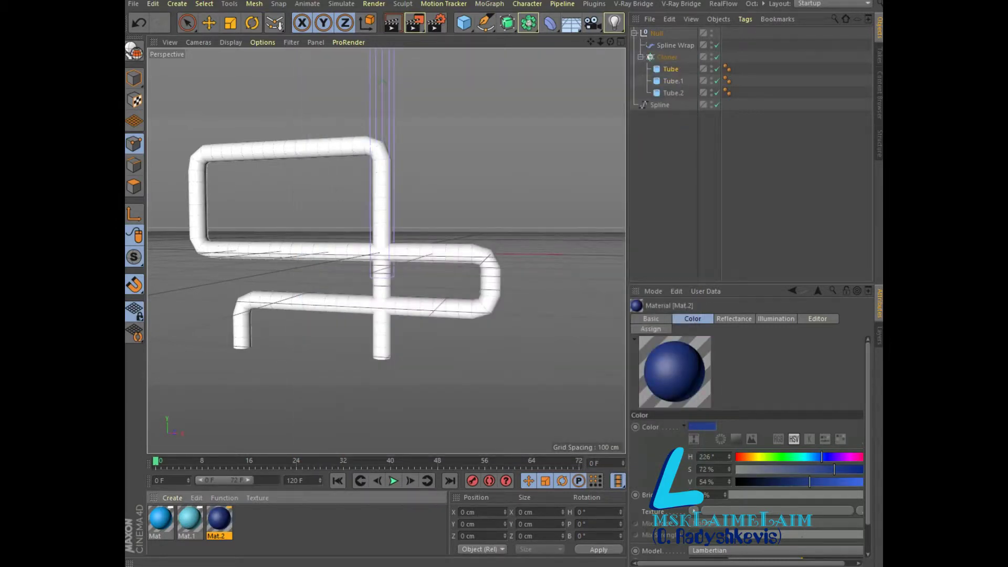
pyautogui.moveTo(161, 520); pyautogui.dragTo(671, 68)
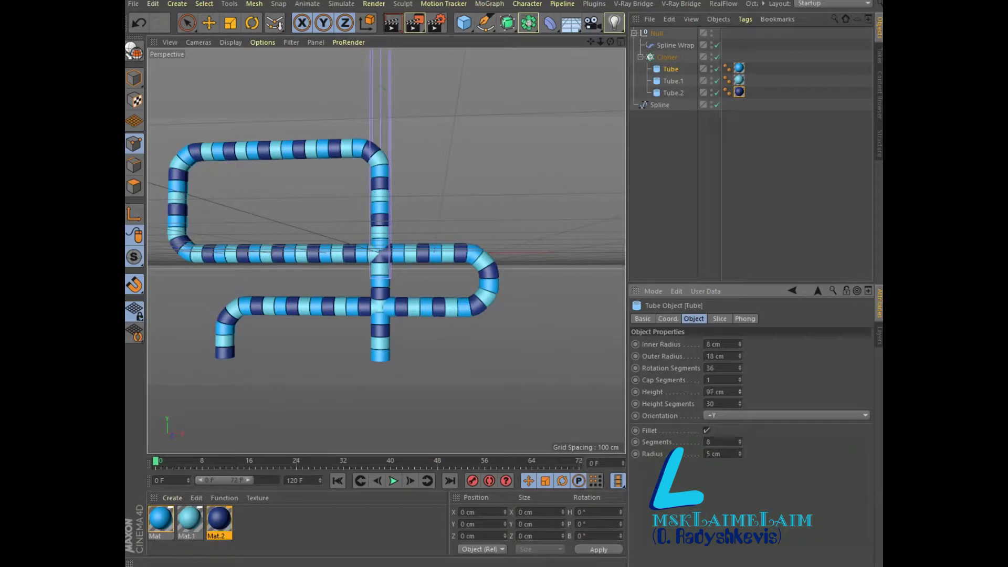
# Step: Set Tube's height to 100 cm and the Cloner count to 50
pyautogui.click(740, 390)
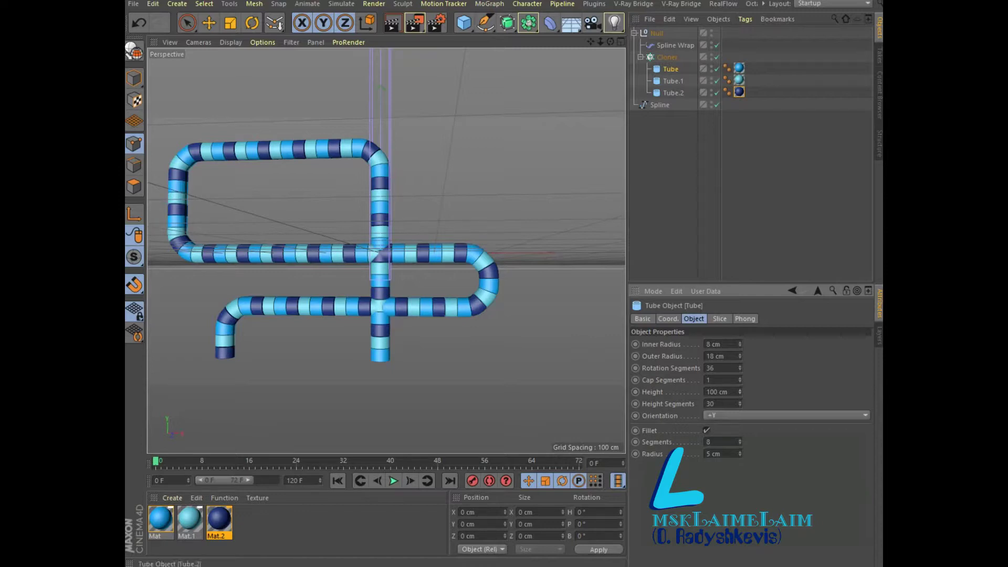
pyautogui.click(667, 57)
pyautogui.doubleClick(676, 397)
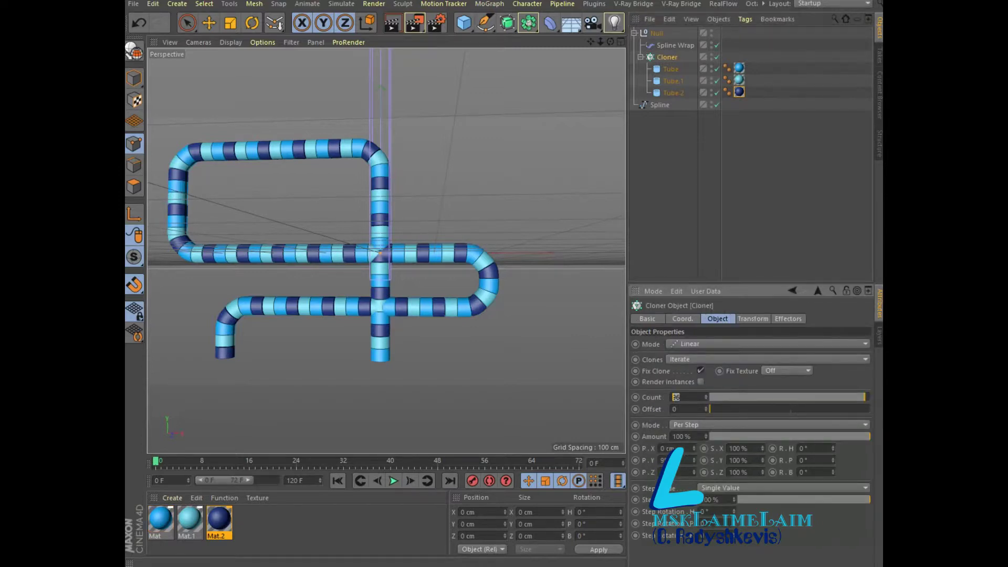
pyautogui.write('50')
pyautogui.press('Return')
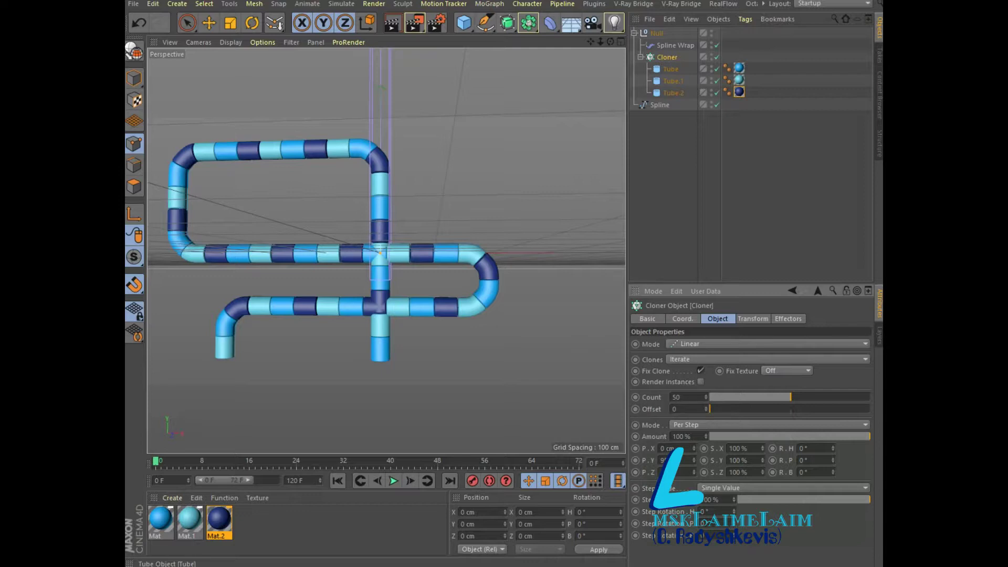
# Step: Set Tube.1 and Tube.2 heights to 100 cm
pyautogui.click(671, 69)
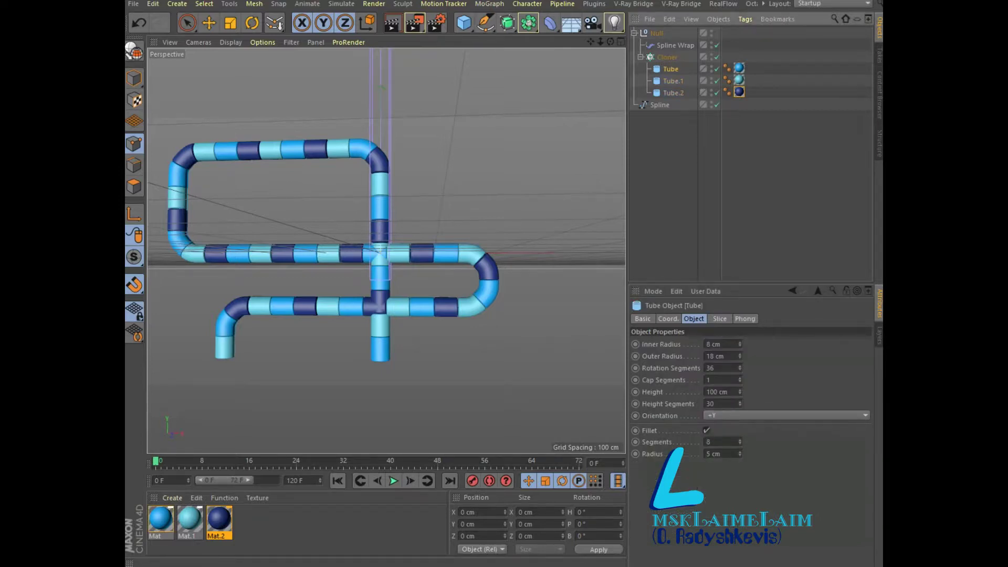
pyautogui.click(674, 81)
pyautogui.write('100')
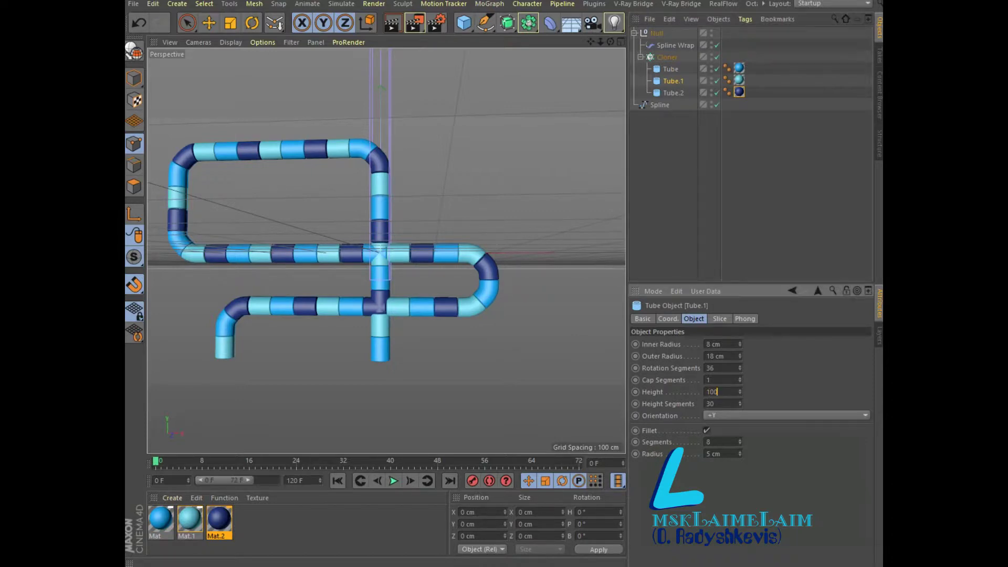
pyautogui.press('Return')
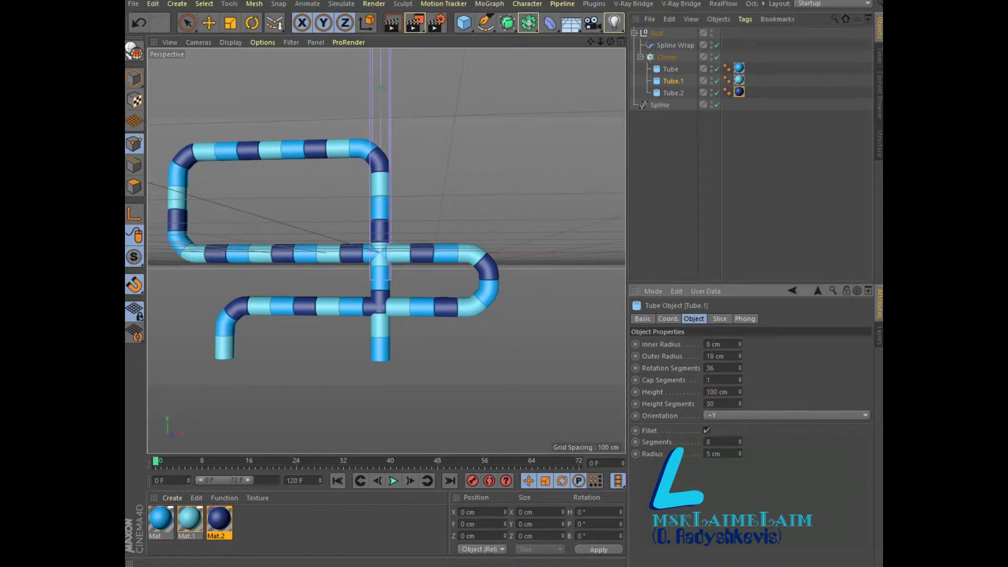
pyautogui.click(674, 92)
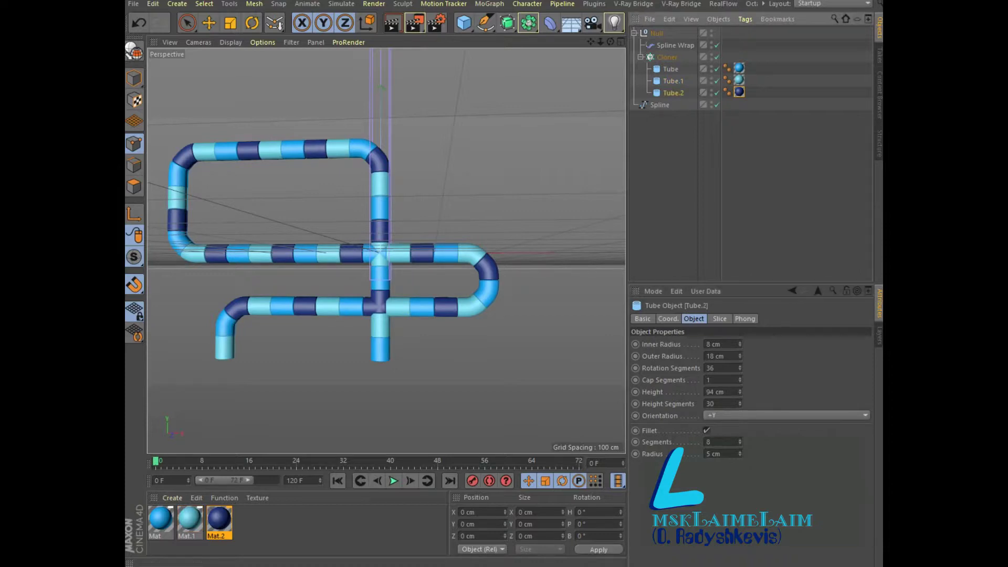
pyautogui.doubleClick(720, 392)
pyautogui.write('100')
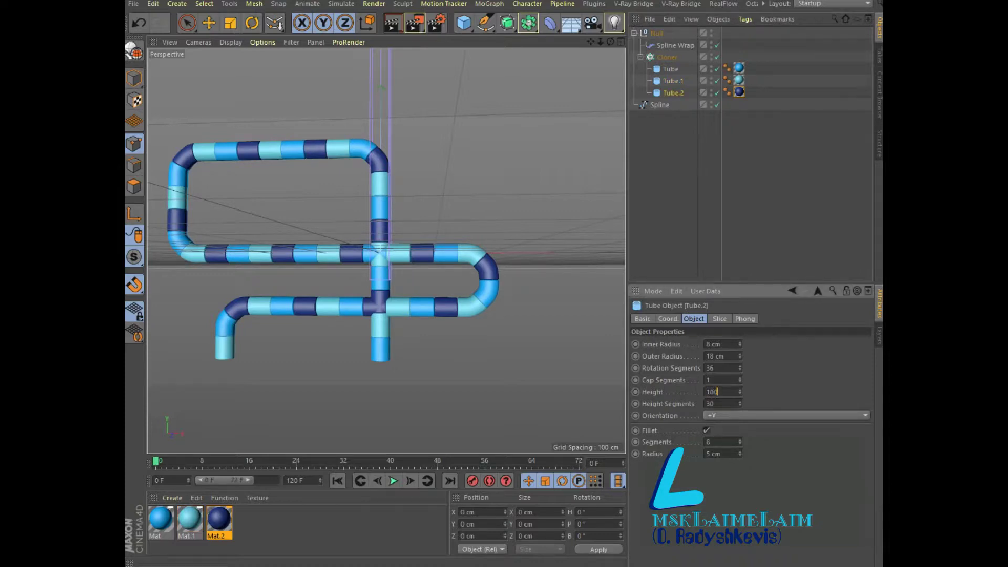
pyautogui.press('Return')
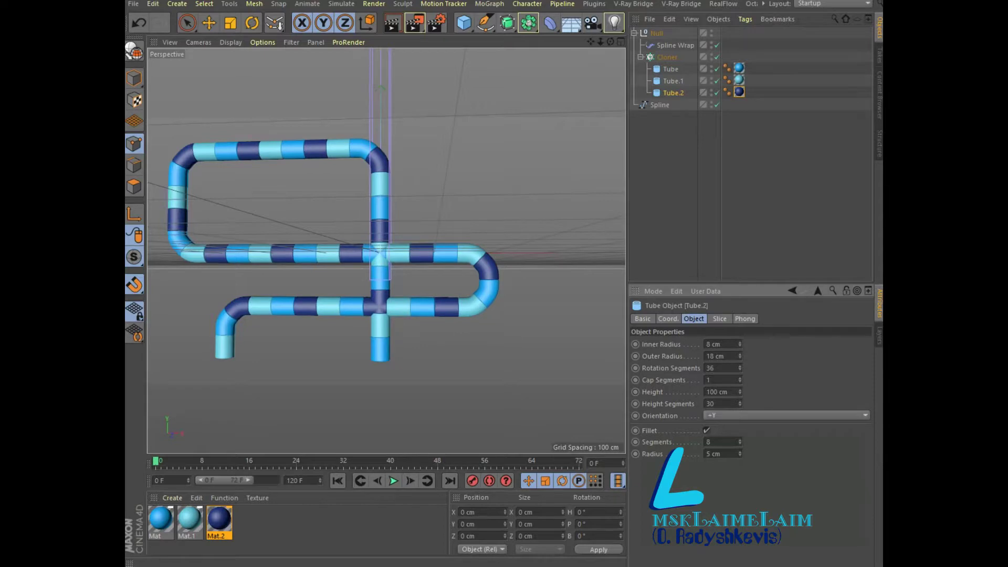
# Step: Set the clone count to 45 and the first Tube's height to 150 cm
pyautogui.click(667, 57)
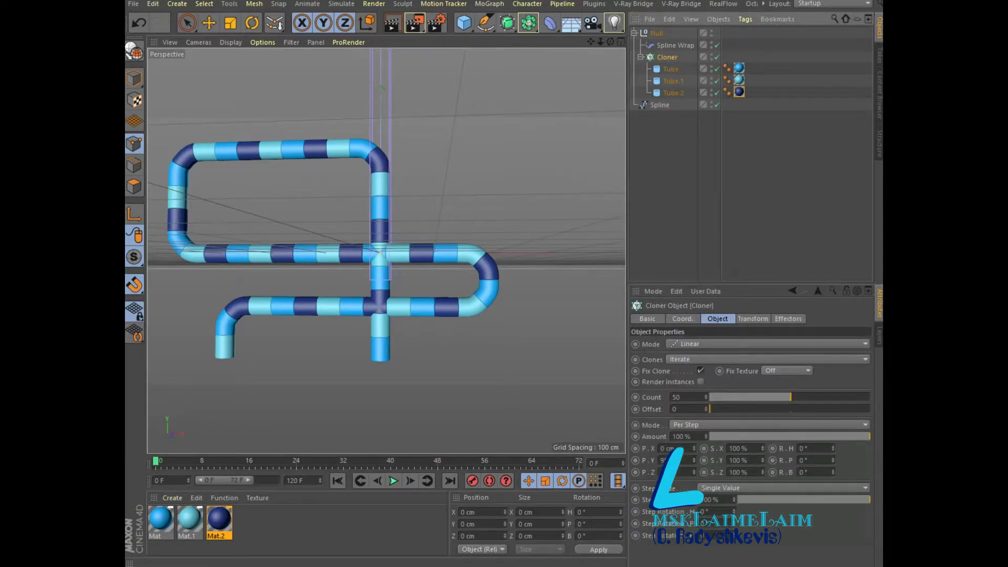
pyautogui.moveTo(705, 397); pyautogui.dragTo(706, 415)
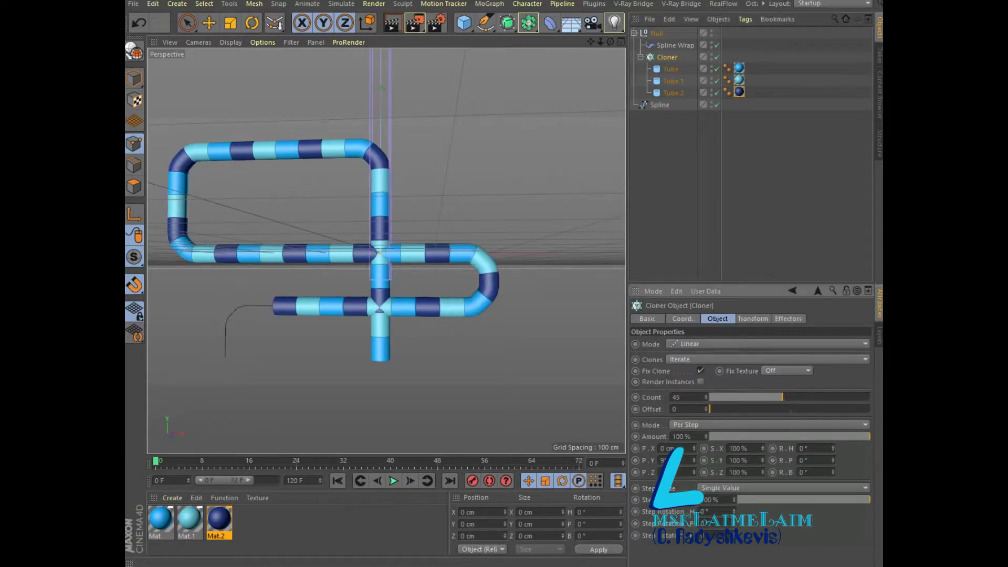
pyautogui.moveTo(706, 397); pyautogui.dragTo(706, 386)
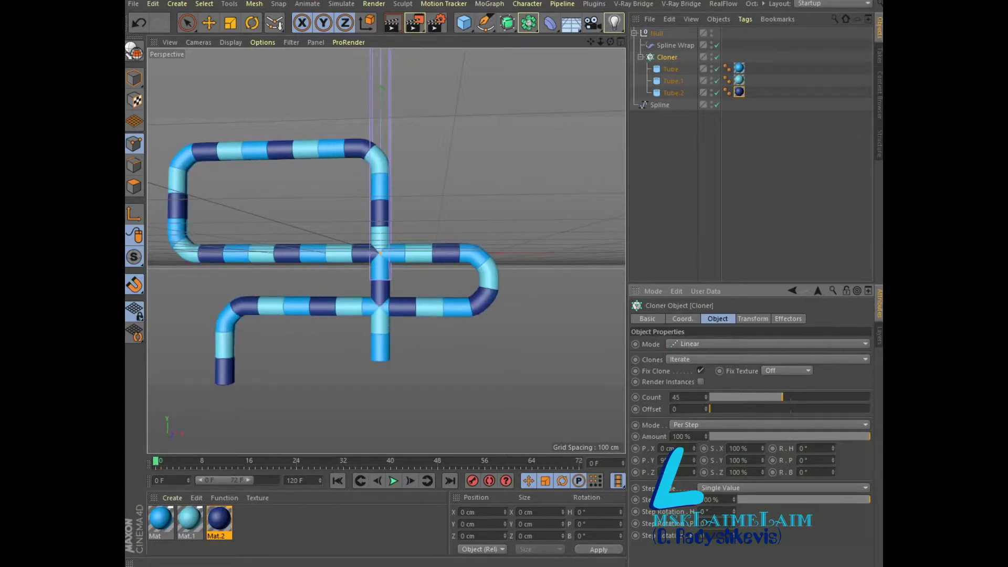
pyautogui.press('Down')
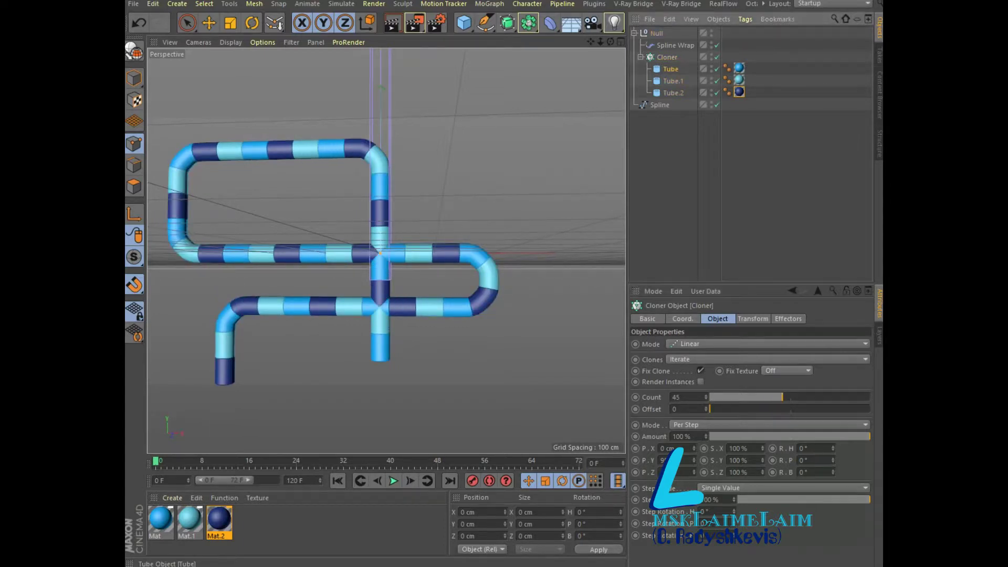
pyautogui.moveTo(739, 392); pyautogui.dragTo(740, 389)
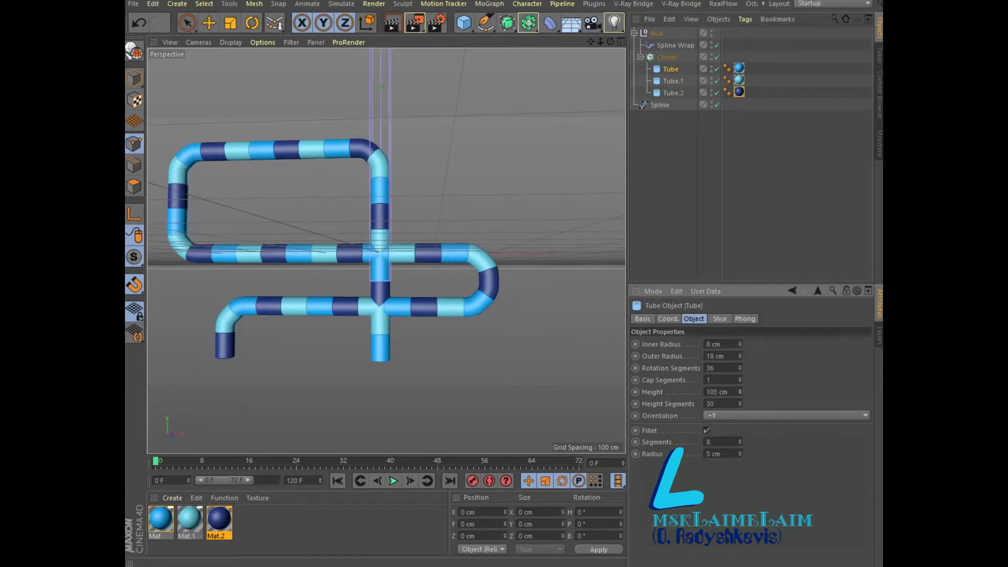
pyautogui.doubleClick(717, 392)
pyautogui.write('150')
pyautogui.press('Return')
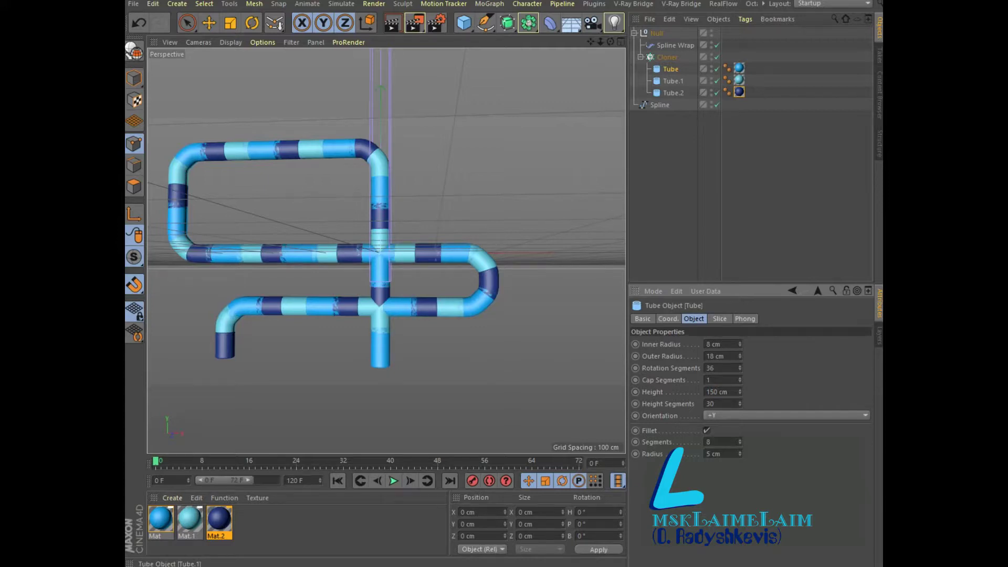
# Step: Make Tube.1 and Tube.2 150 cm tall as well
pyautogui.click(673, 81)
pyautogui.click(722, 392)
pyautogui.write('150')
pyautogui.press('Return')
pyautogui.click(673, 92)
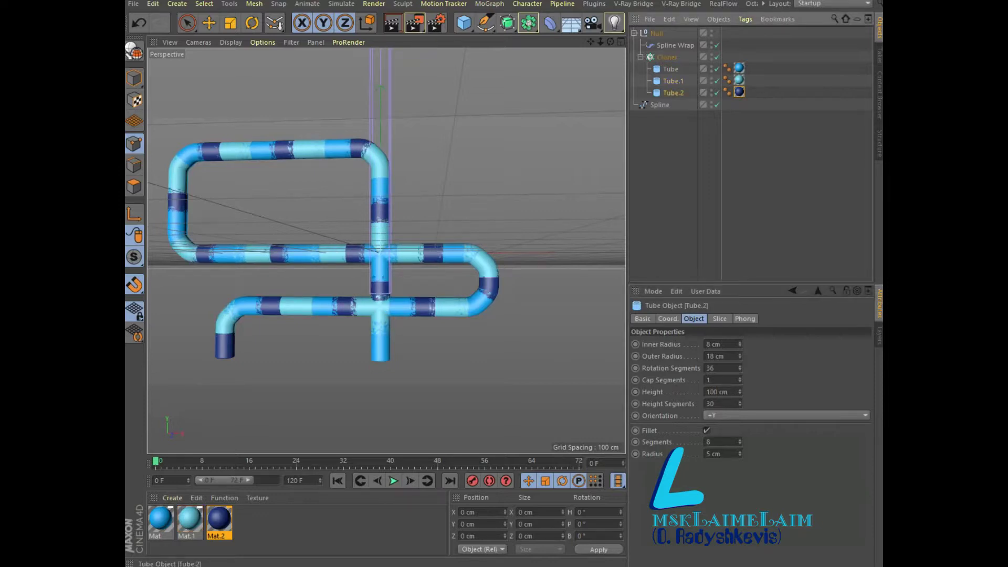
pyautogui.click(717, 391)
pyautogui.write('150')
pyautogui.press('Return')
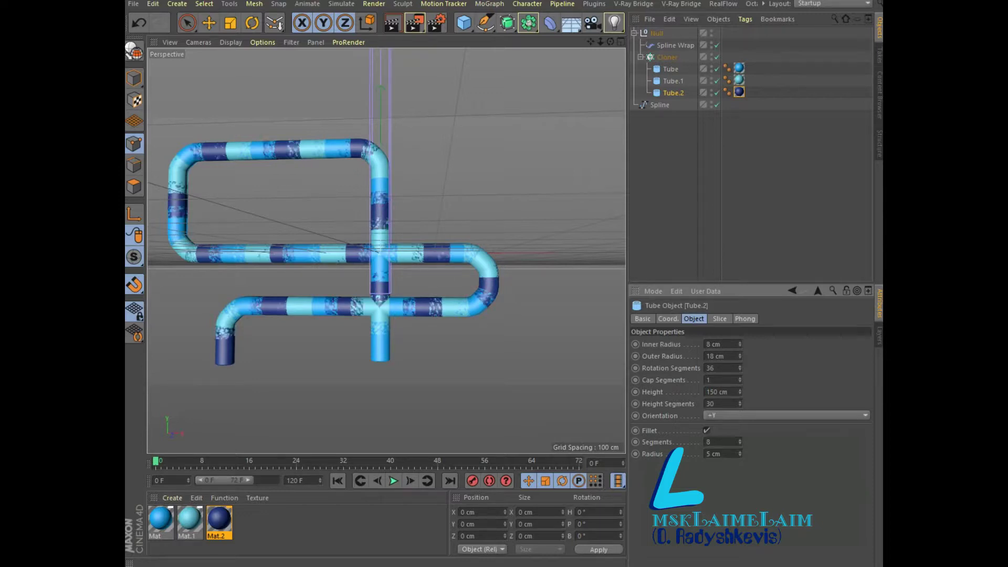
pyautogui.click(667, 57)
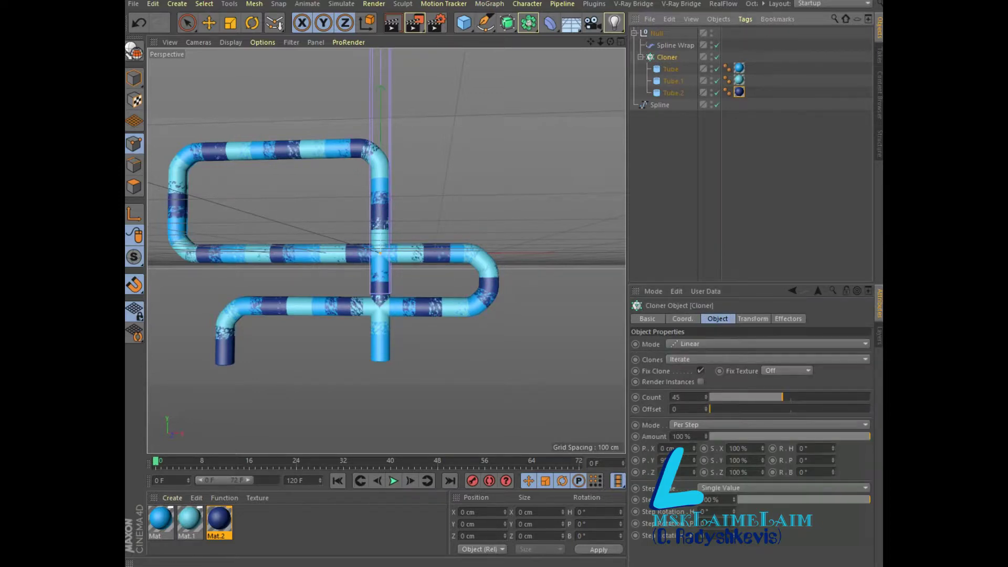
# Step: Set the clone count to 20, then tweak Count and P.Y until Count reads 16
pyautogui.doubleClick(678, 397)
pyautogui.write('20')
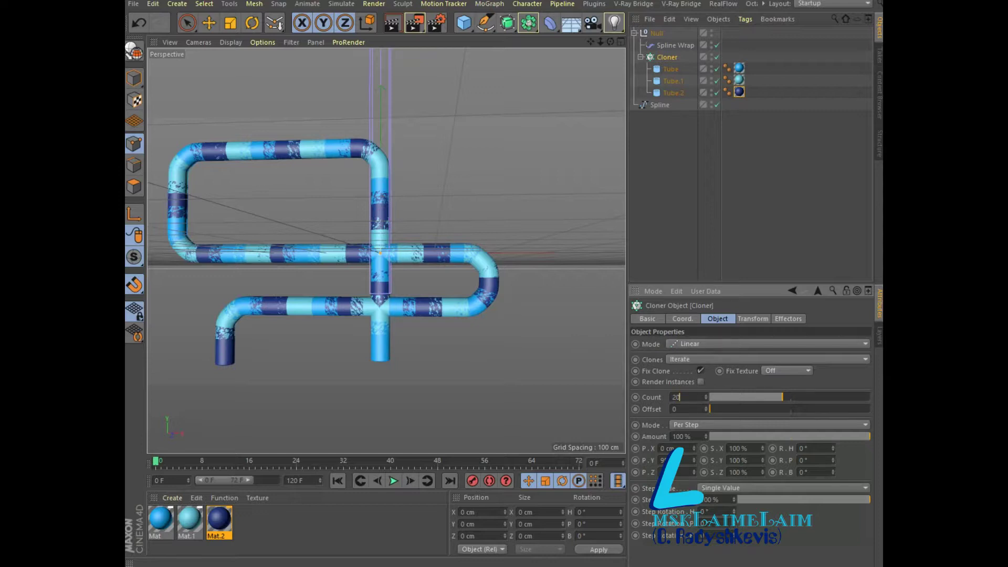
pyautogui.press('Return')
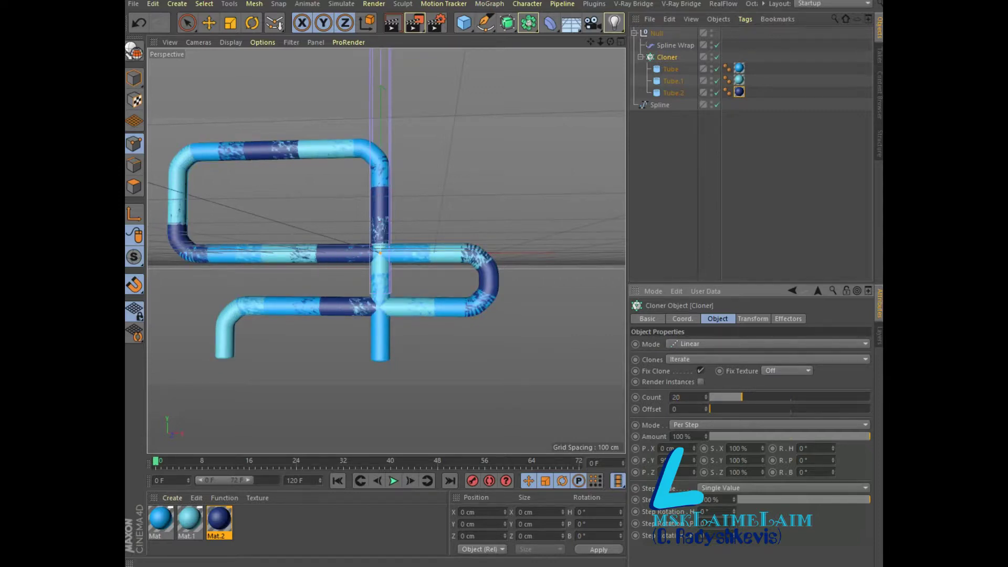
pyautogui.moveTo(742, 397); pyautogui.dragTo(729, 397)
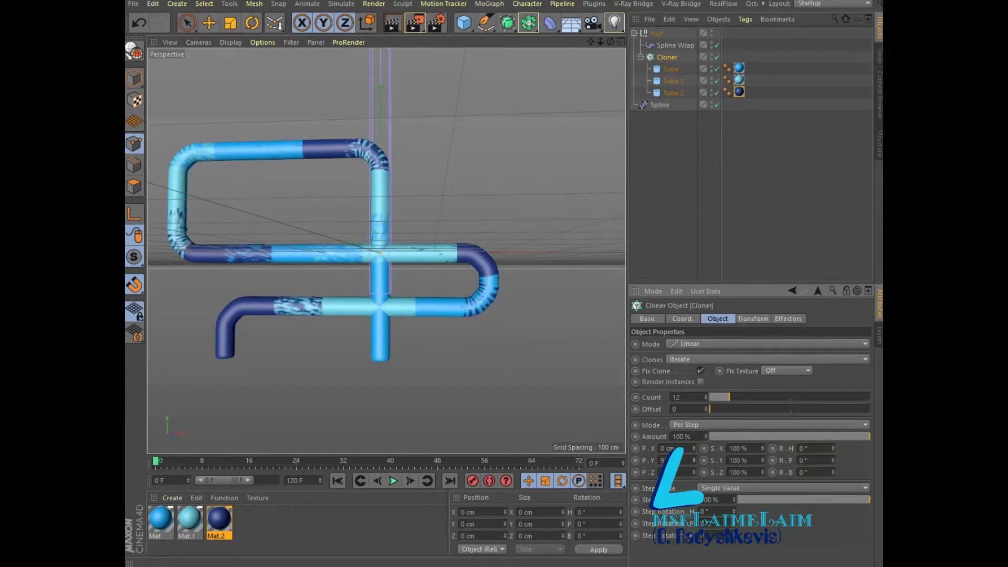
pyautogui.moveTo(694, 460); pyautogui.dragTo(693, 472)
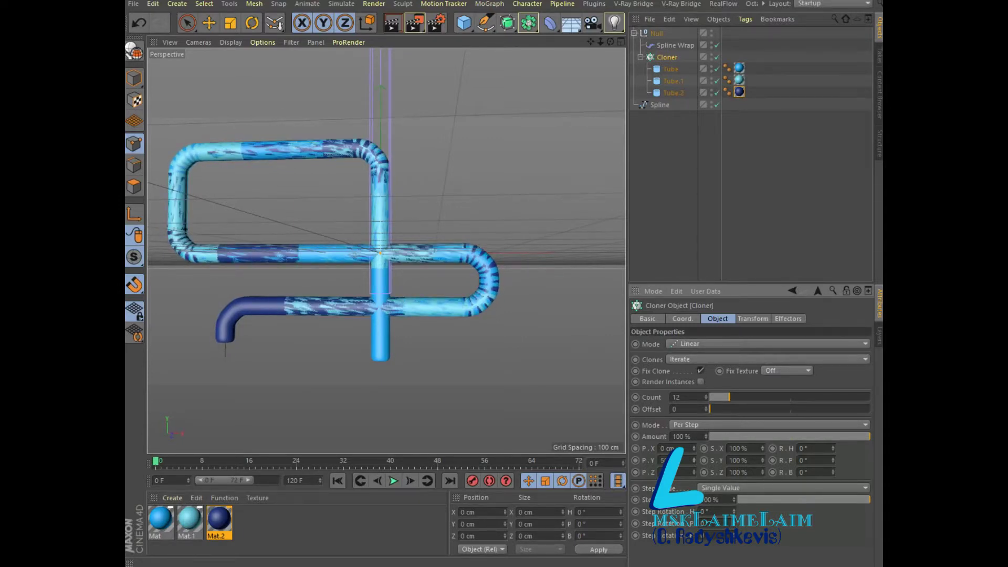
pyautogui.moveTo(705, 397); pyautogui.dragTo(706, 392)
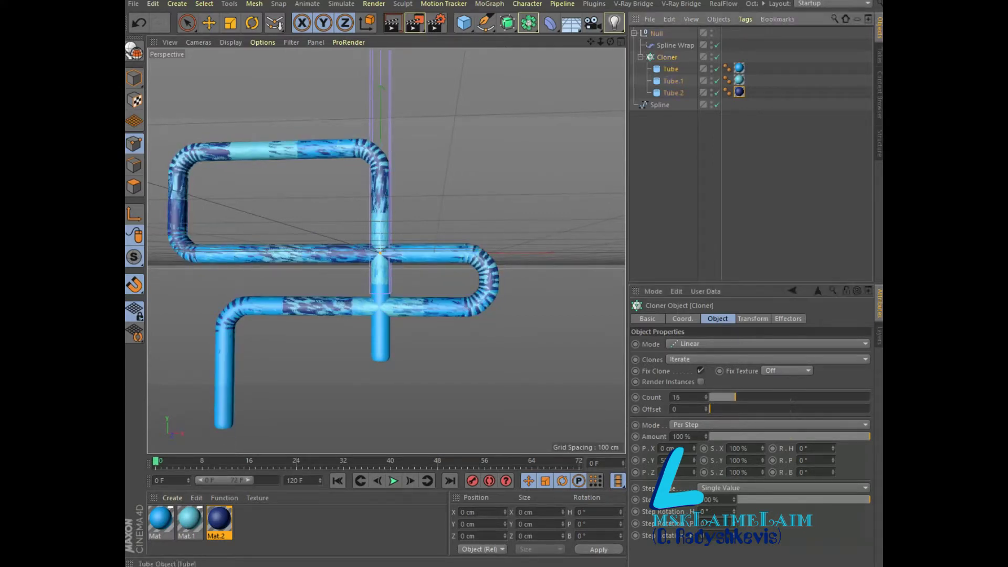
# Step: Set the height of Tube, Tube.1 and Tube.2 each to 100 cm
pyautogui.click(671, 69)
pyautogui.doubleClick(712, 392)
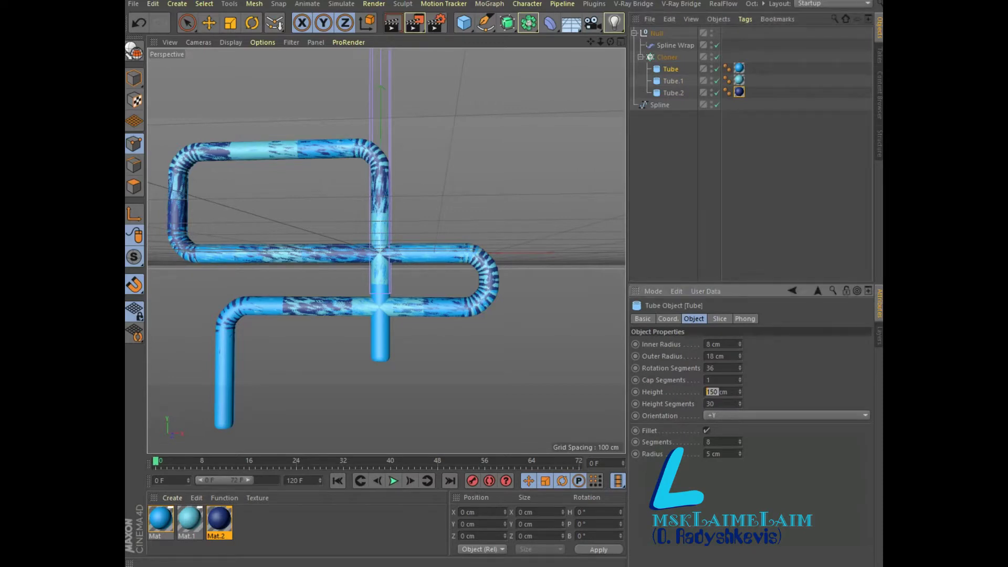
pyautogui.write('100')
pyautogui.press('Return')
pyautogui.click(673, 81)
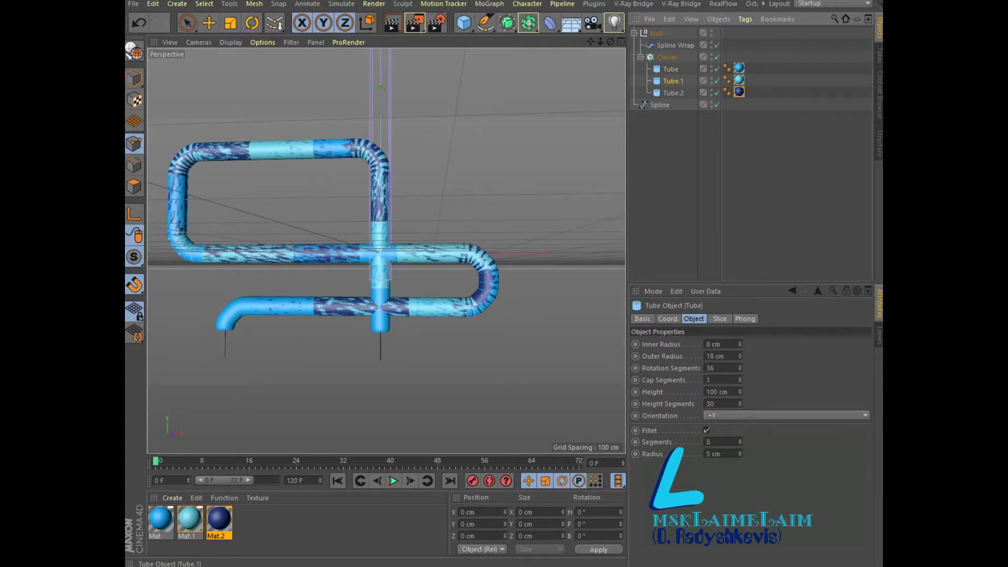
pyautogui.doubleClick(714, 391)
pyautogui.write('100')
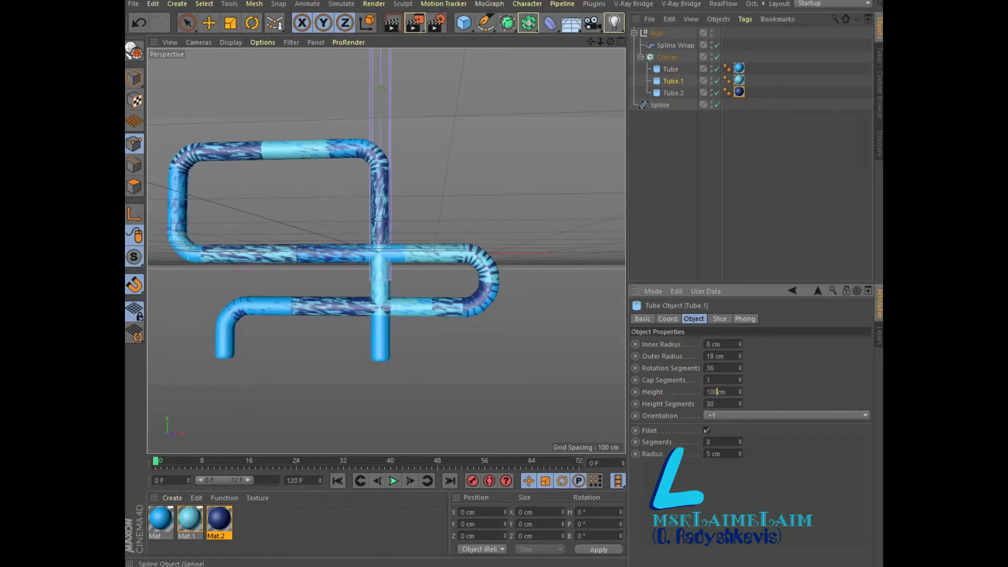
pyautogui.click(673, 92)
pyautogui.doubleClick(712, 392)
pyautogui.write('100')
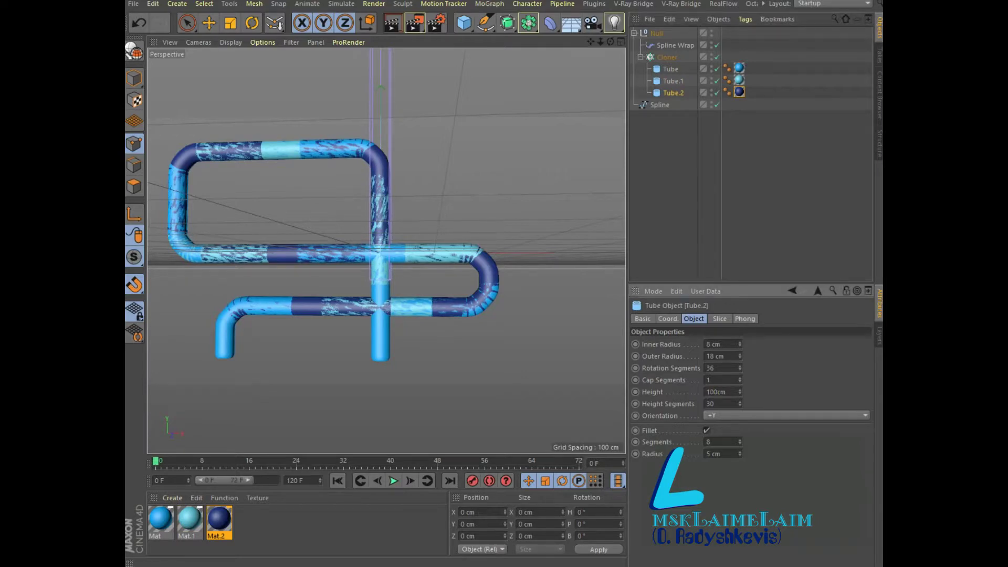
pyautogui.press('Return')
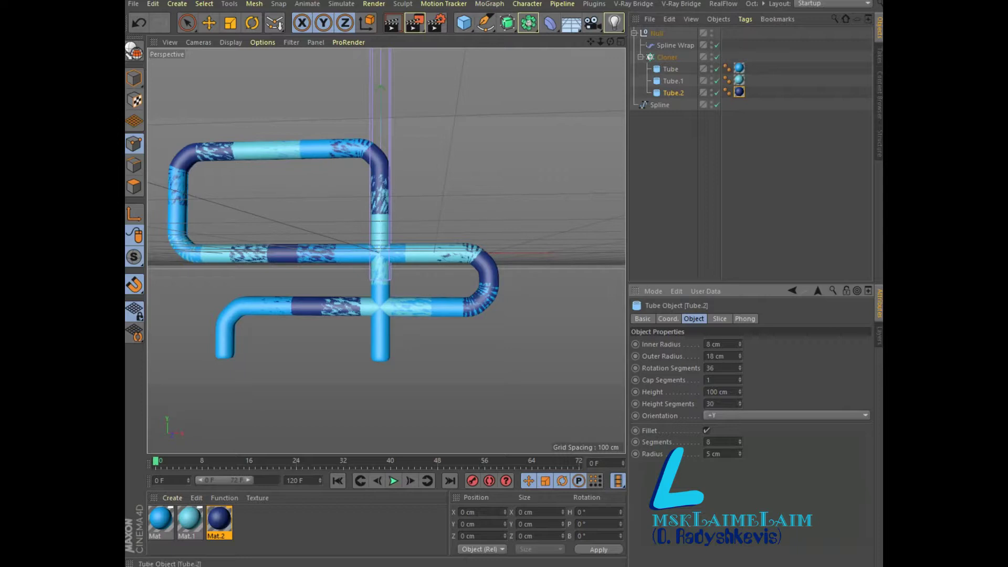
pyautogui.click(667, 57)
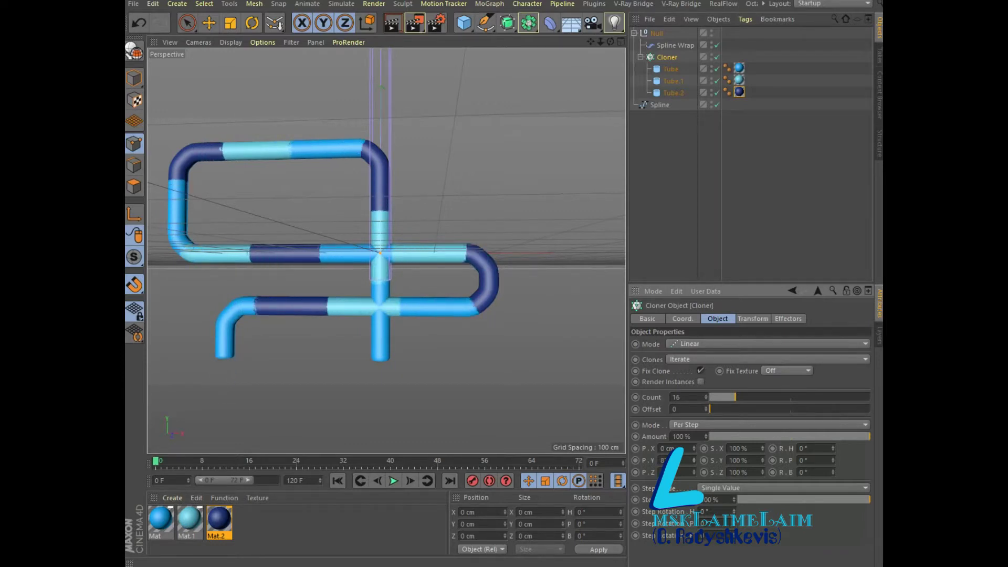
# Step: Raise the clone count to 39 and set the P.Y step to 1 cm
pyautogui.scroll(3, 382, 247)
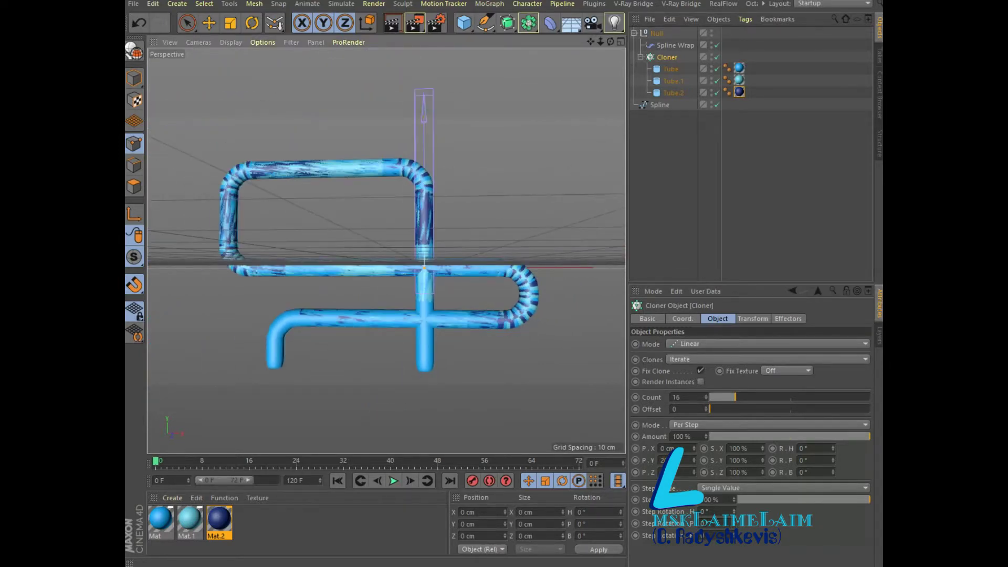
pyautogui.moveTo(735, 397); pyautogui.dragTo(772, 397)
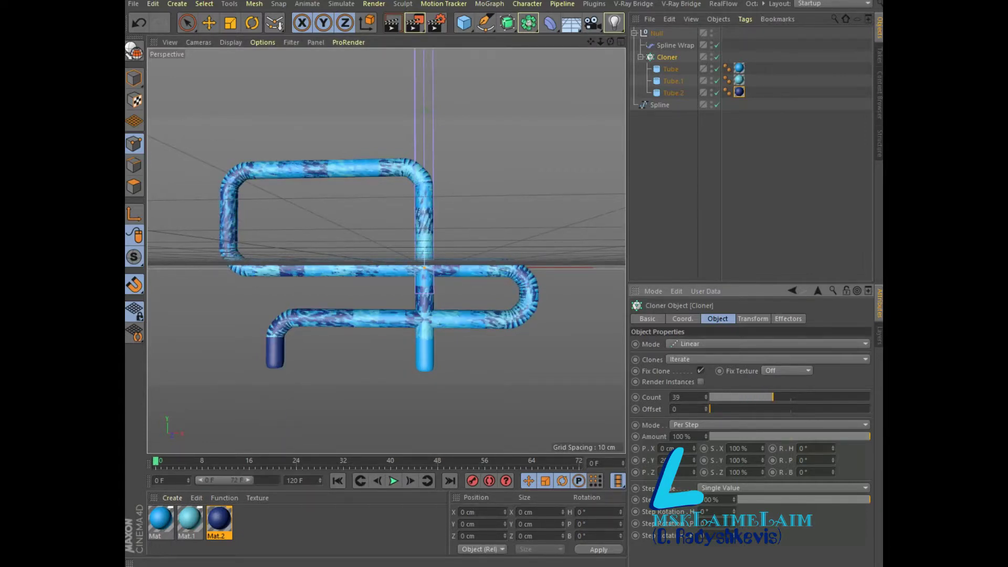
pyautogui.doubleClick(672, 460)
pyautogui.write('1')
pyautogui.press('Return')
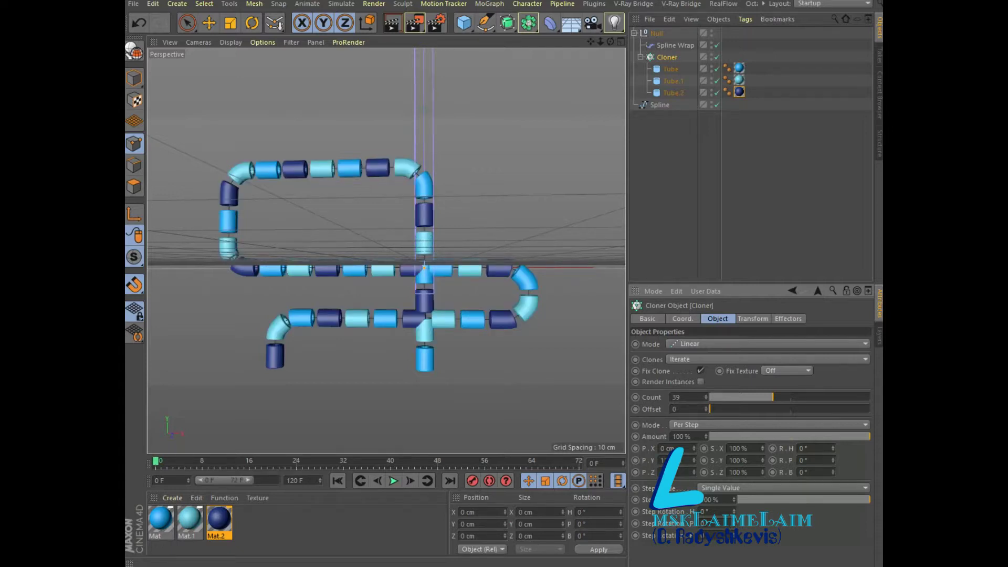
# Step: Settle the clone count at 40 and set P.Y to 9 cm so clones join
pyautogui.moveTo(773, 397); pyautogui.dragTo(797, 397)
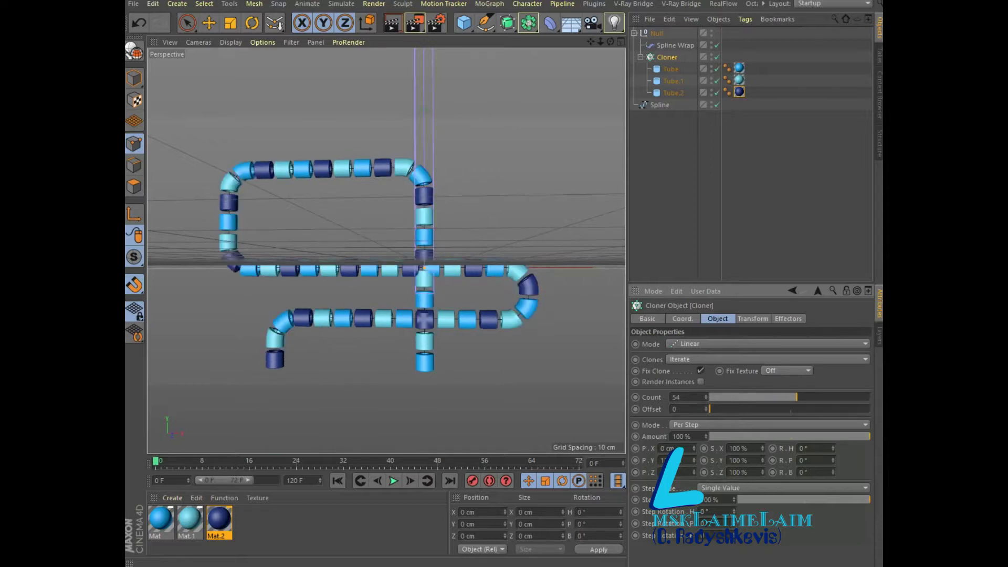
pyautogui.moveTo(796, 397); pyautogui.dragTo(821, 397)
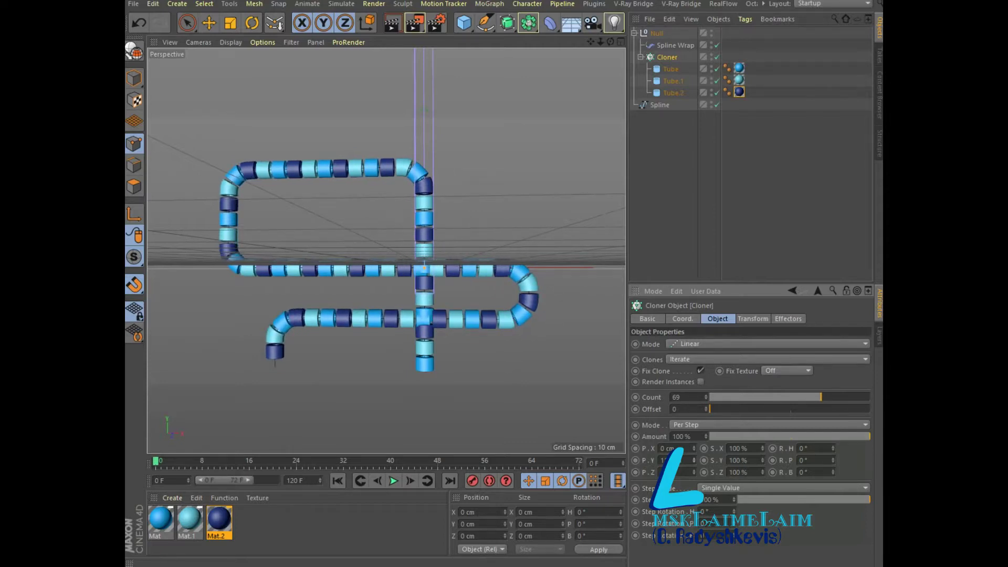
pyautogui.moveTo(821, 397); pyautogui.dragTo(767, 397)
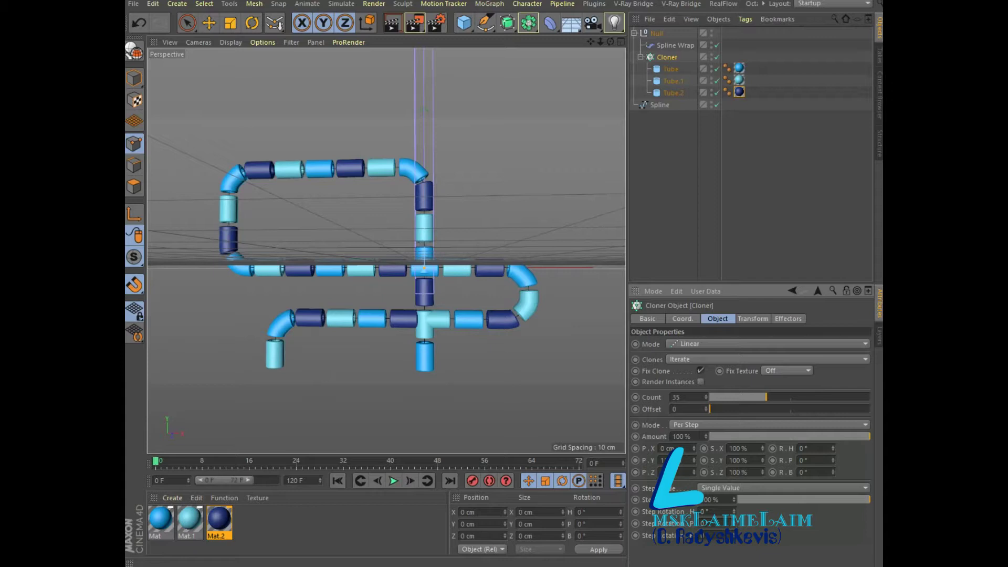
pyautogui.moveTo(766, 397); pyautogui.dragTo(753, 397)
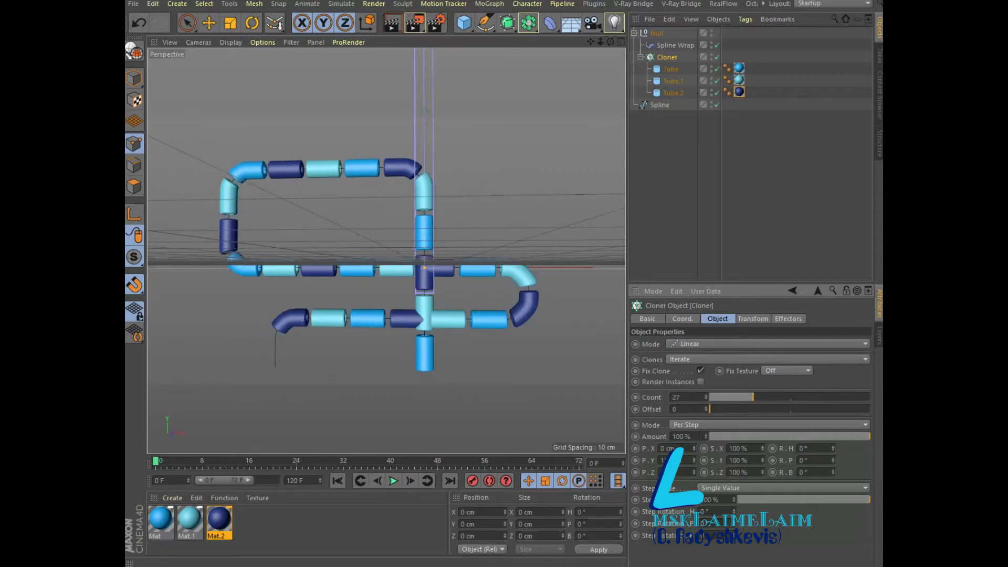
pyautogui.moveTo(753, 397); pyautogui.dragTo(774, 397)
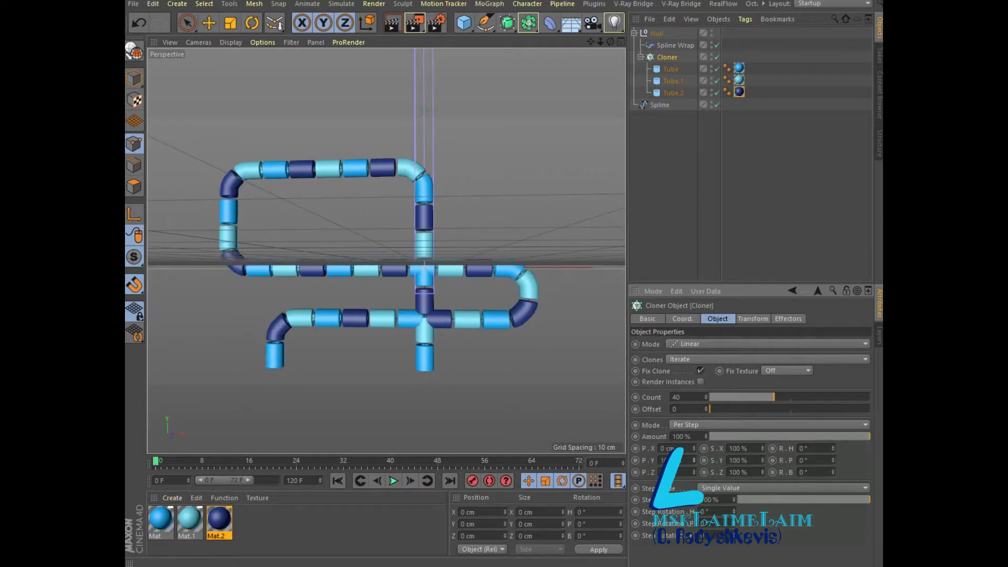
pyautogui.doubleClick(664, 460)
pyautogui.write('9')
pyautogui.press('Return')
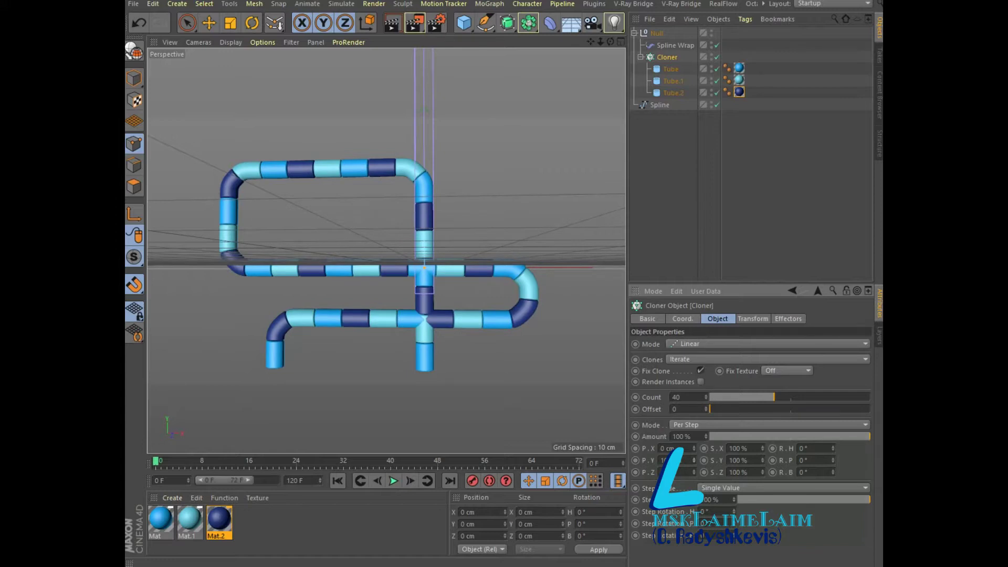
pyautogui.click(489, 4)
pyautogui.moveTo(499, 21)
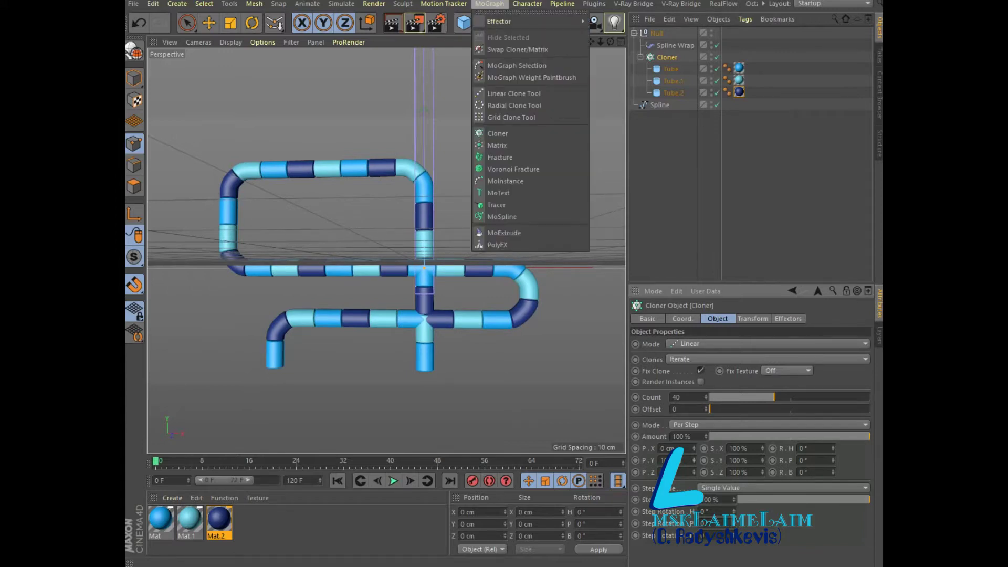
# Step: Add a Shader effector and assign a Noise shader in its Shading tab
pyautogui.click(613, 149)
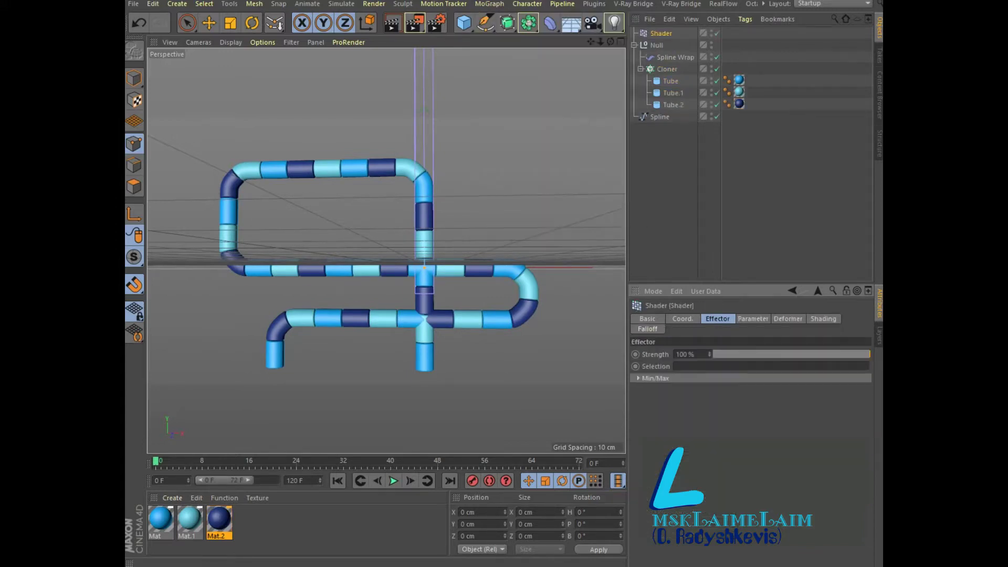
pyautogui.click(753, 318)
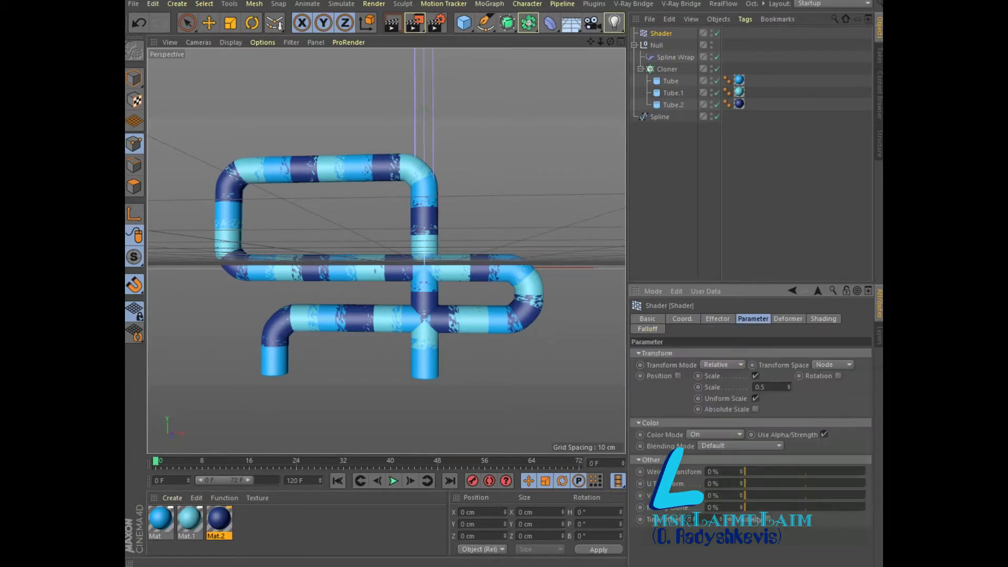
pyautogui.click(717, 318)
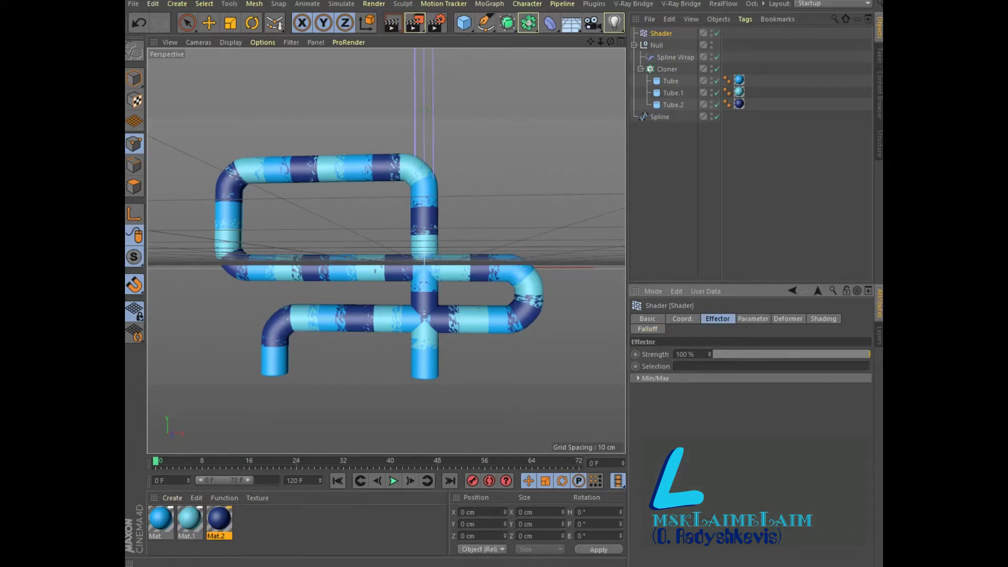
pyautogui.click(753, 319)
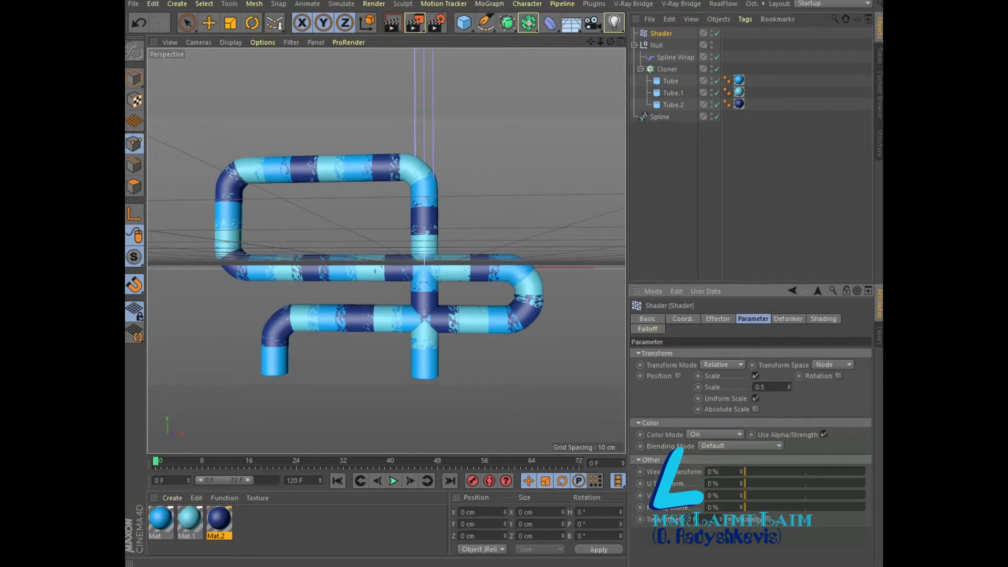
pyautogui.click(787, 318)
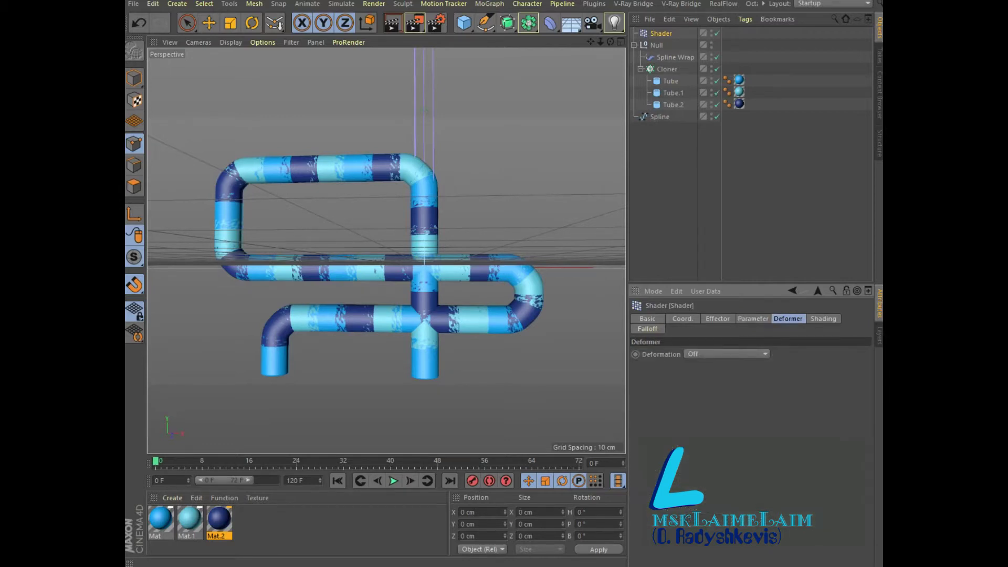
pyautogui.click(823, 318)
pyautogui.click(672, 366)
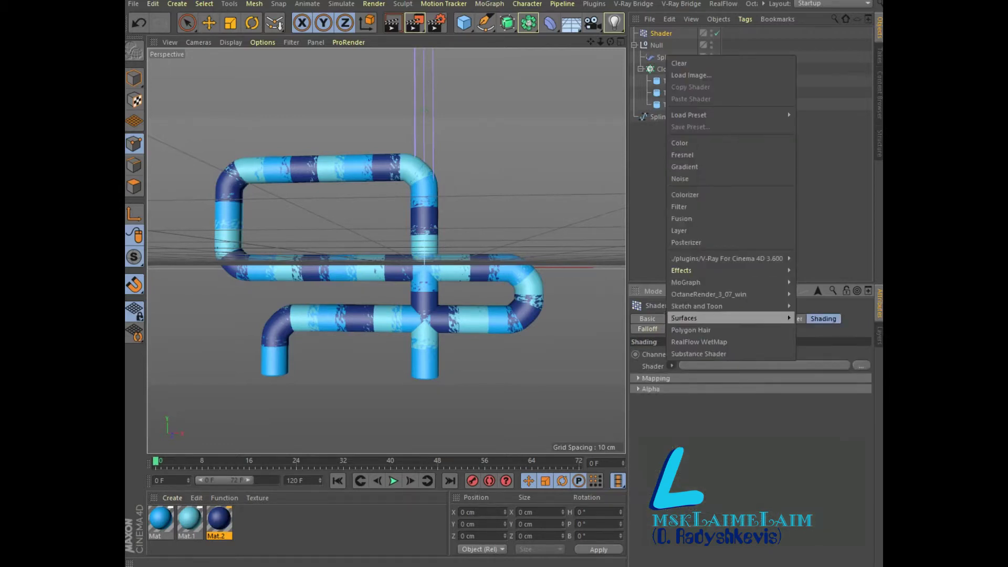
pyautogui.press('Escape')
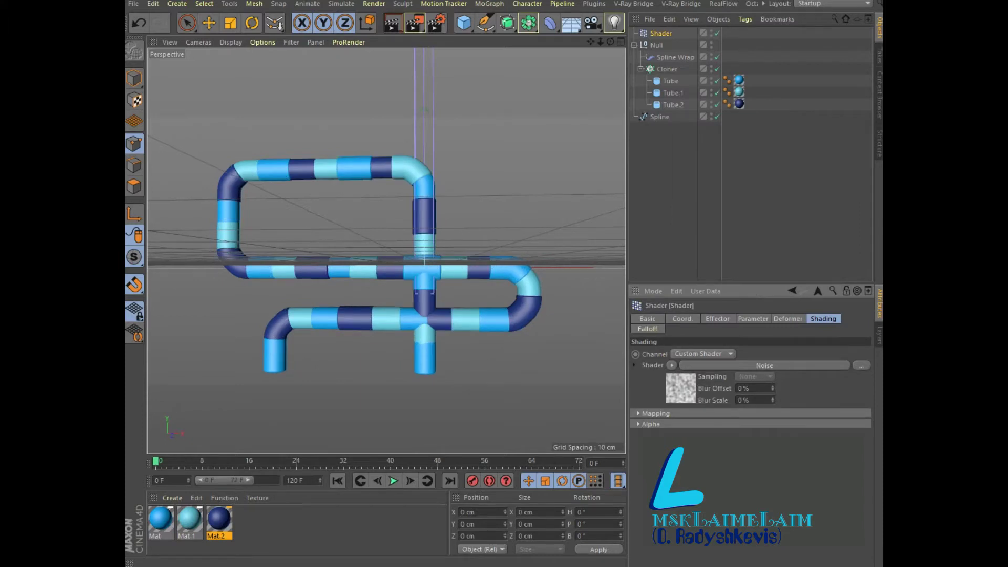
# Step: Set the Noise Animation Speed to 1, extend the preview to 120 frames, and play
pyautogui.click(765, 365)
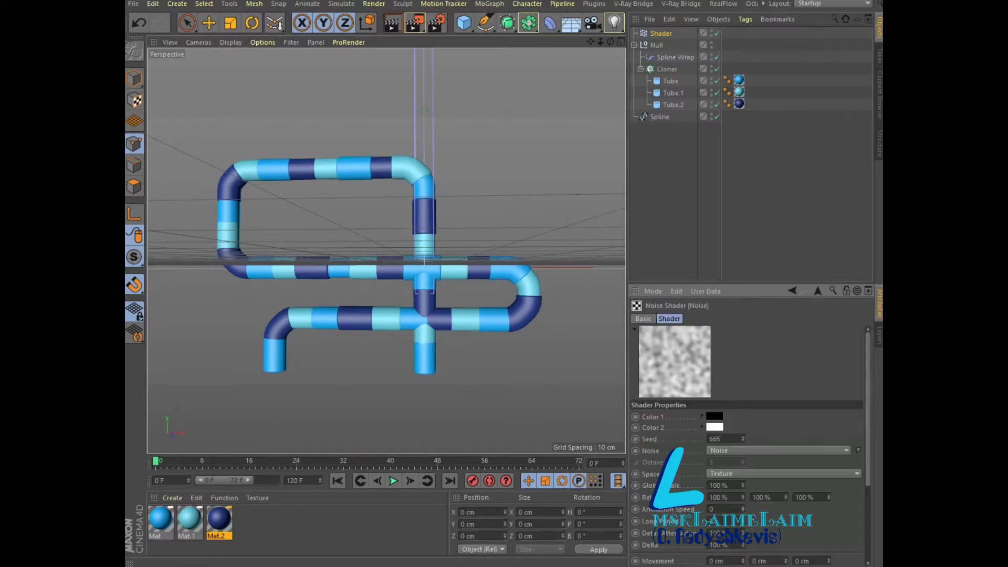
pyautogui.doubleClick(713, 509)
pyautogui.write('1')
pyautogui.moveTo(247, 480); pyautogui.dragTo(276, 481)
pyautogui.click(394, 481)
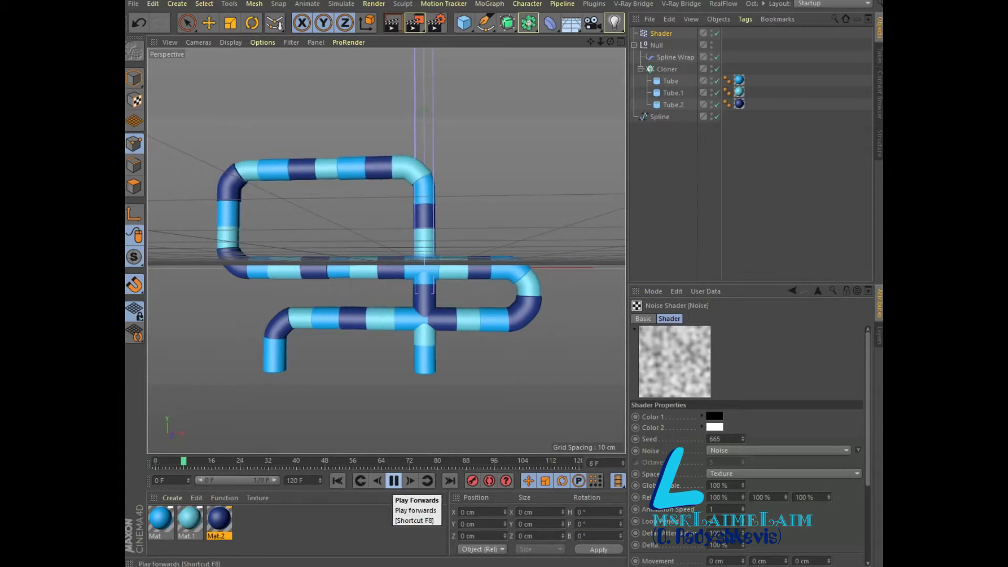
# Step: Uncheck the Shader effector's Transform Scale and replay the animation from the start
pyautogui.click(393, 481)
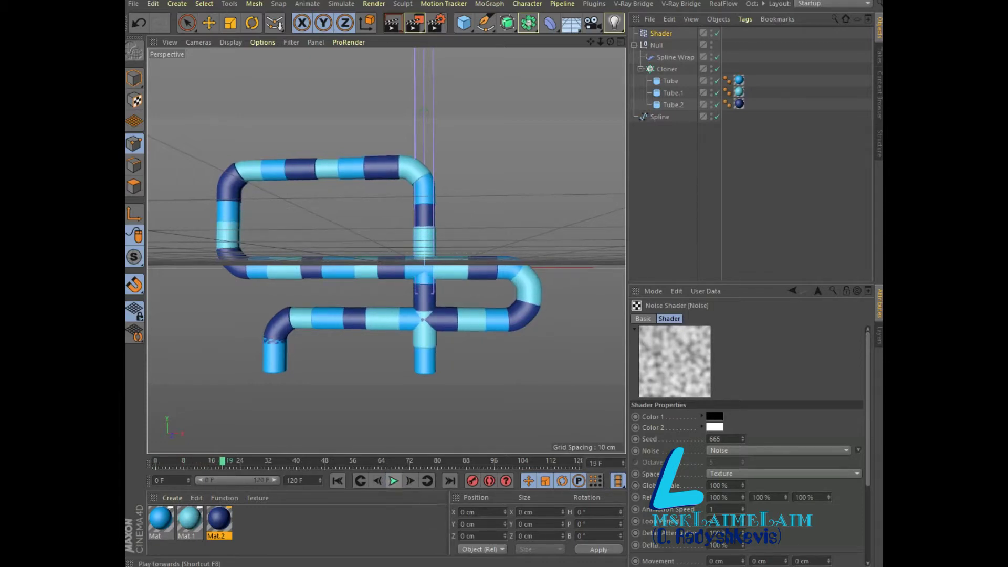
pyautogui.click(667, 68)
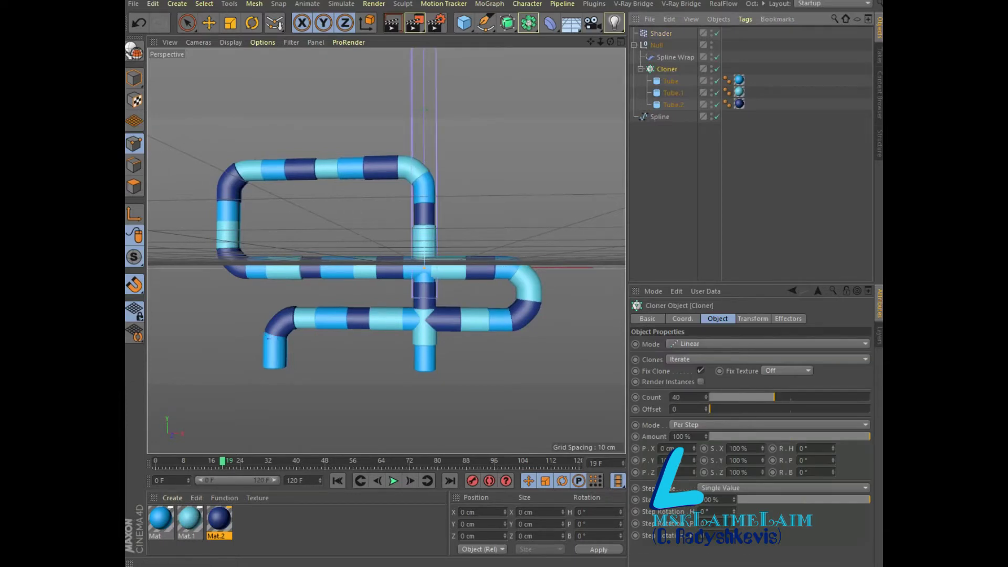
pyautogui.click(660, 33)
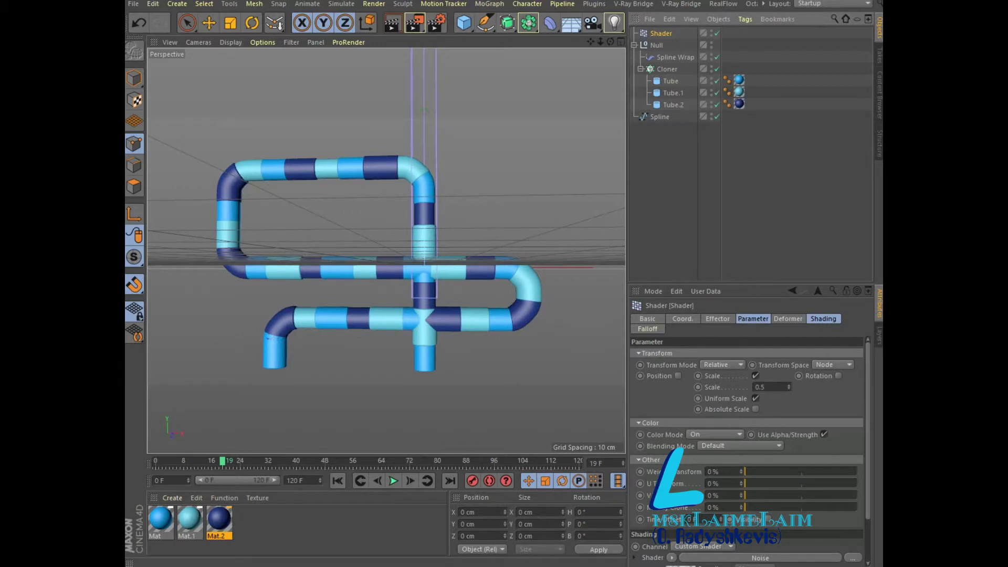
pyautogui.click(755, 375)
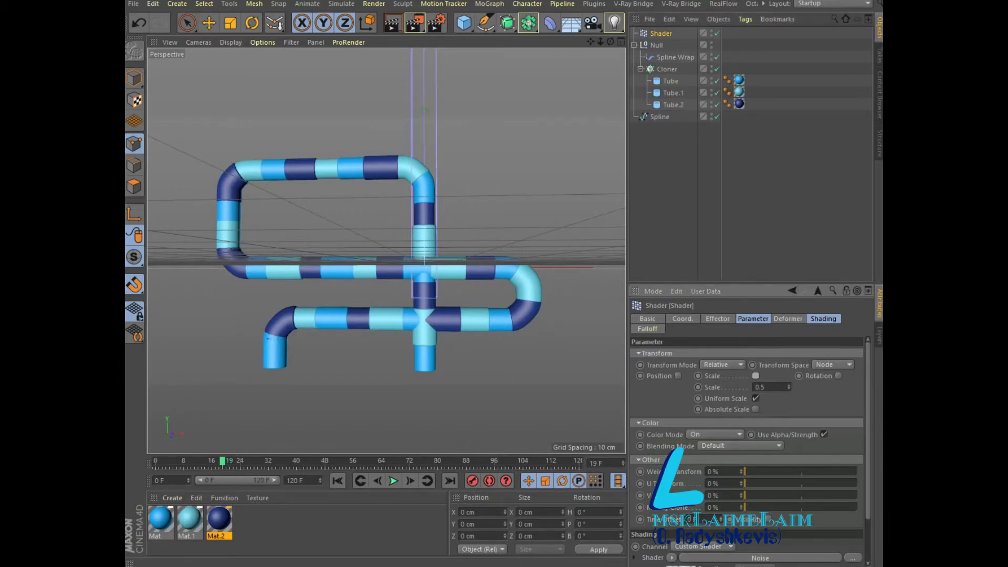
pyautogui.click(338, 480)
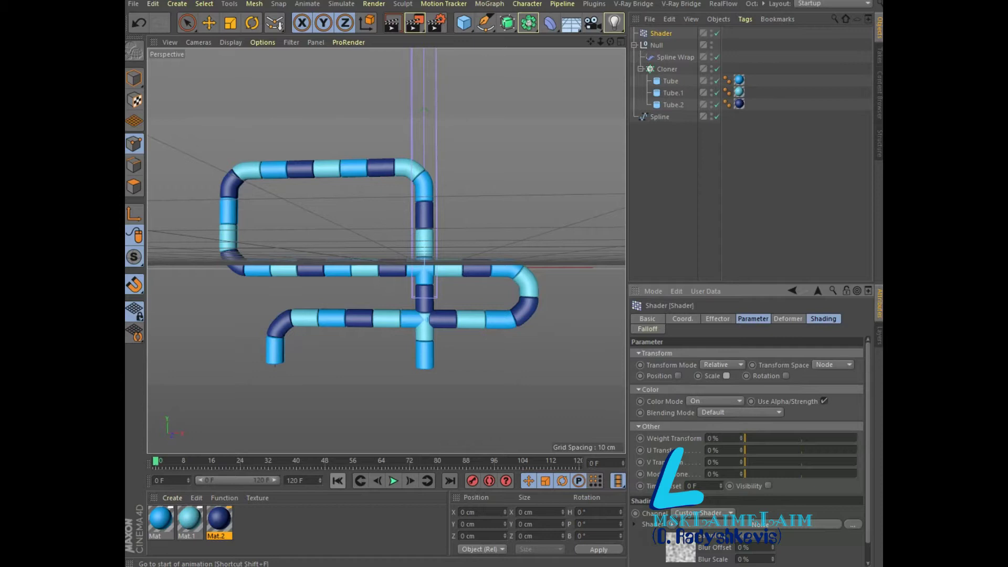
pyautogui.click(393, 480)
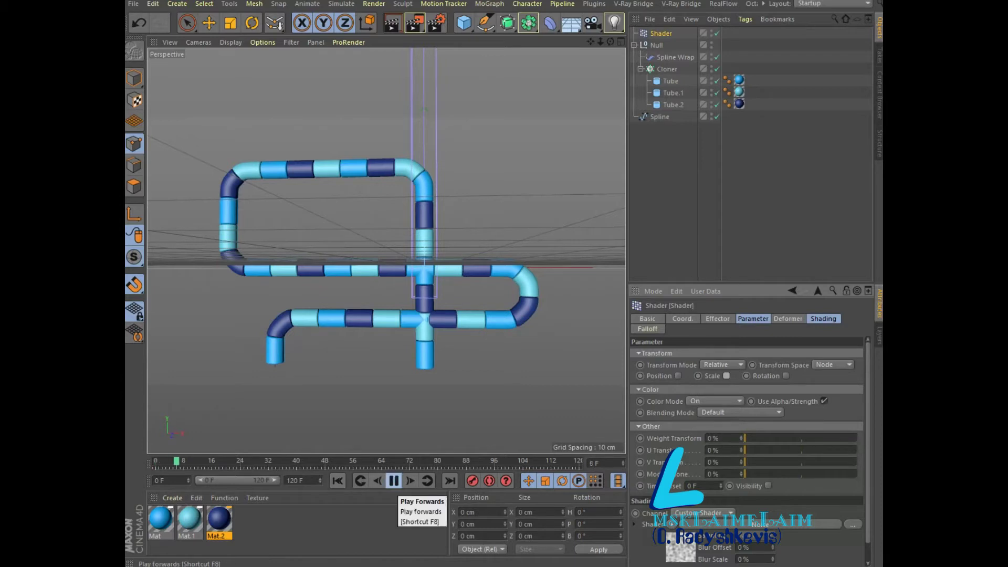
pyautogui.click(393, 480)
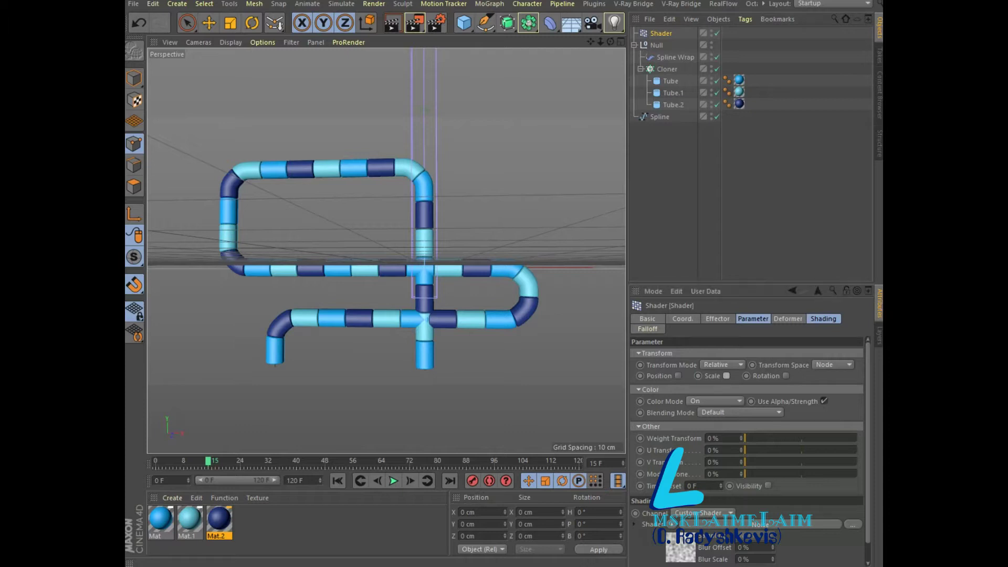
# Step: Reopen the Noise shader settings, orbit to look down on the tubes, and preview playback
pyautogui.click(823, 319)
pyautogui.click(765, 366)
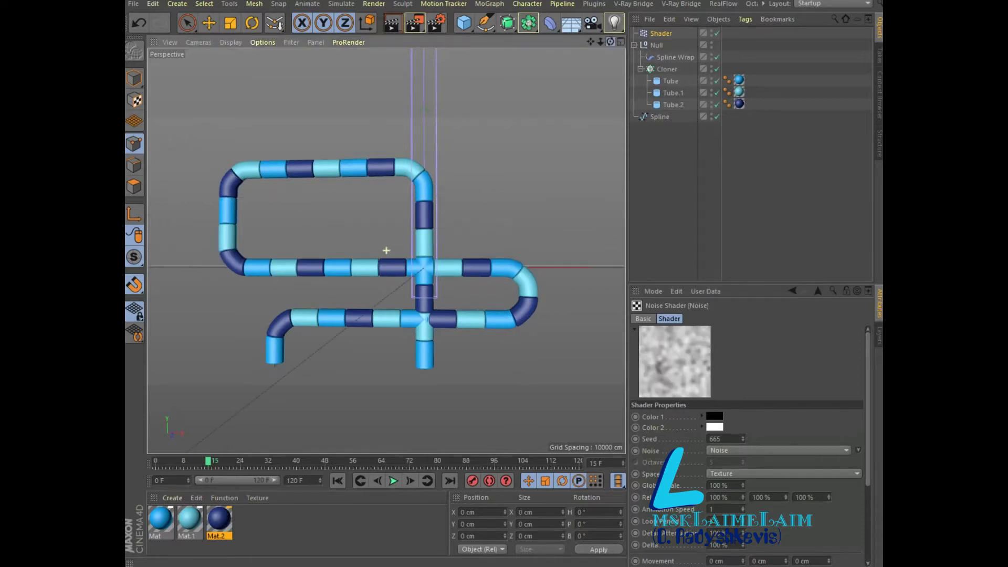
pyautogui.keyDown('alt'); pyautogui.moveTo(383, 226); pyautogui.dragTo(387, 252); pyautogui.keyUp('alt')
pyautogui.click(393, 481)
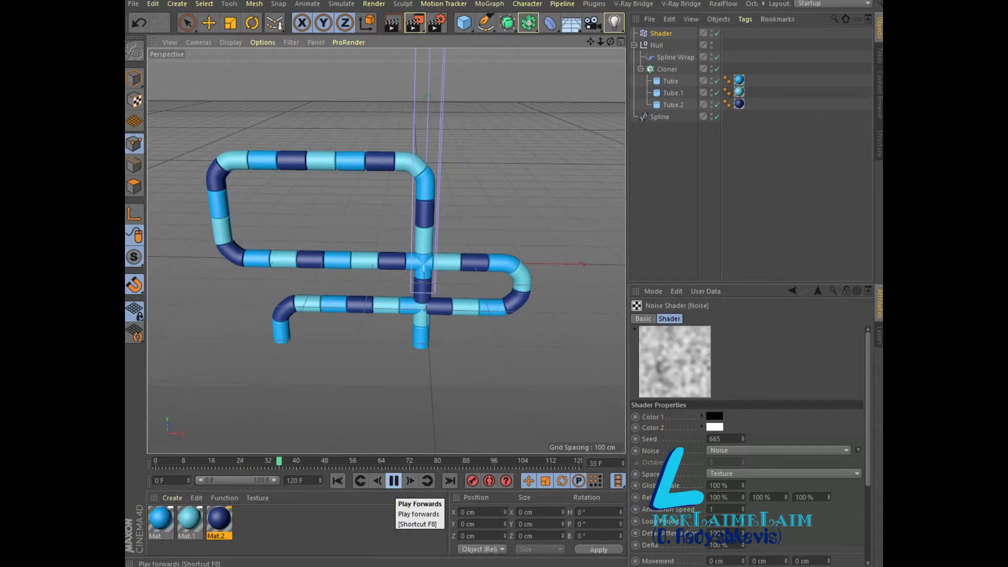
pyautogui.click(393, 481)
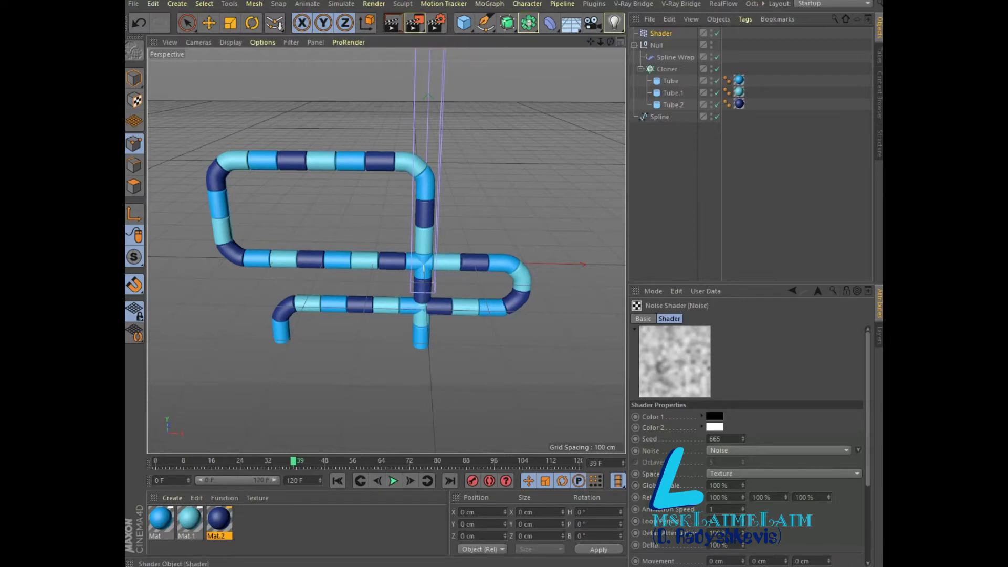
# Step: Re-enable non-uniform Scale on the Shader effector with S.X 1, S.Y 3, S.Z 1, then play
pyautogui.click(661, 33)
pyautogui.click(753, 319)
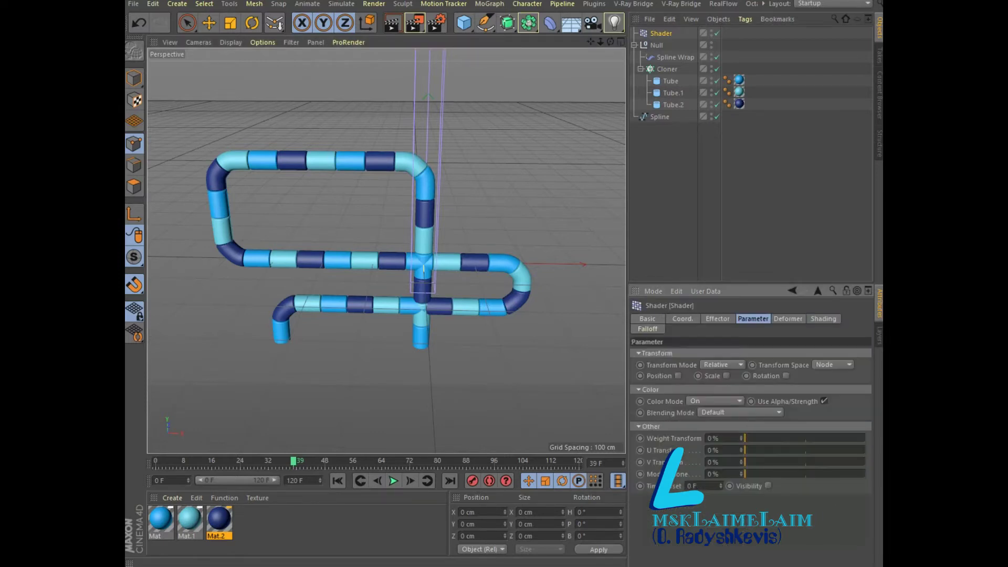
pyautogui.click(726, 375)
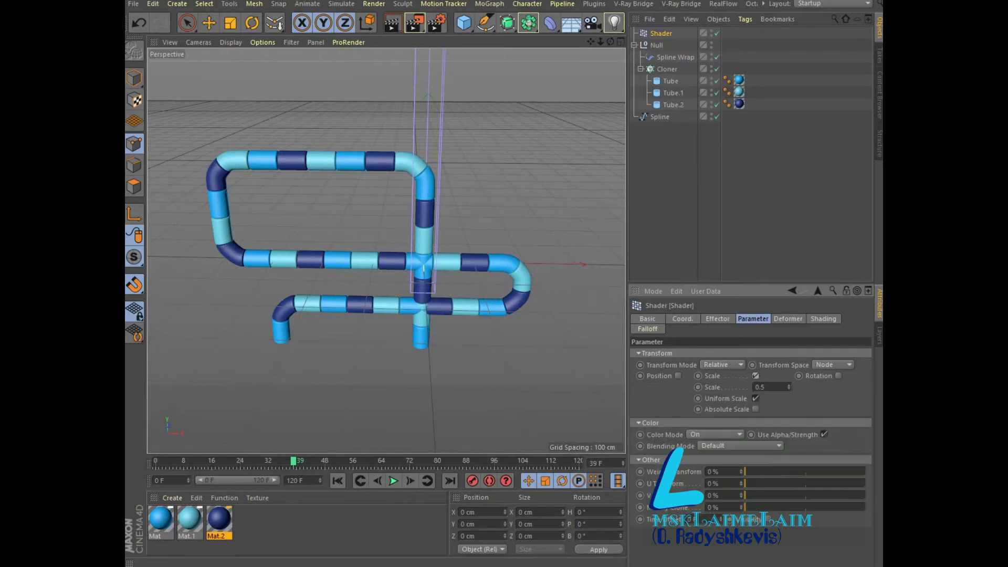
pyautogui.click(755, 398)
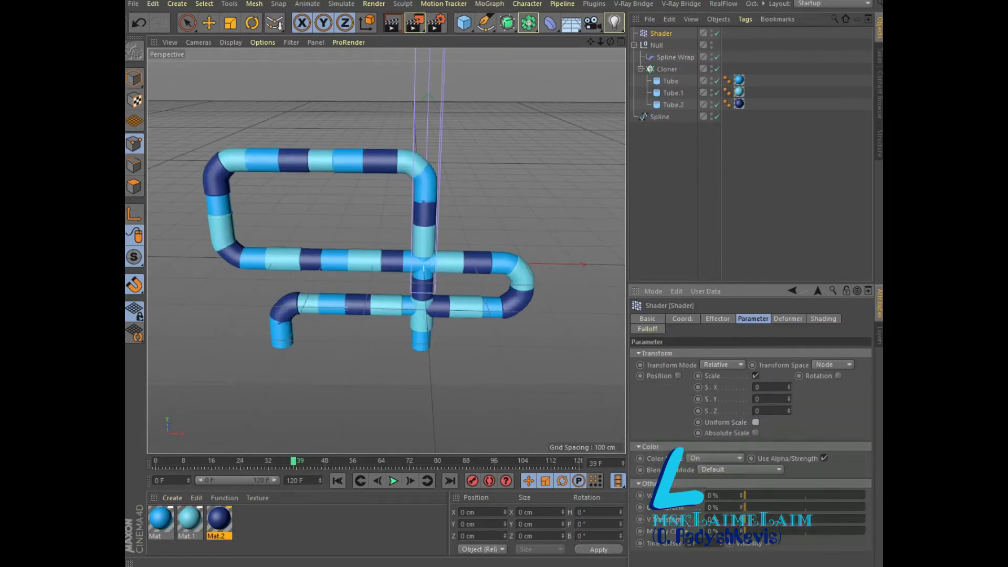
pyautogui.click(756, 387)
pyautogui.write('1')
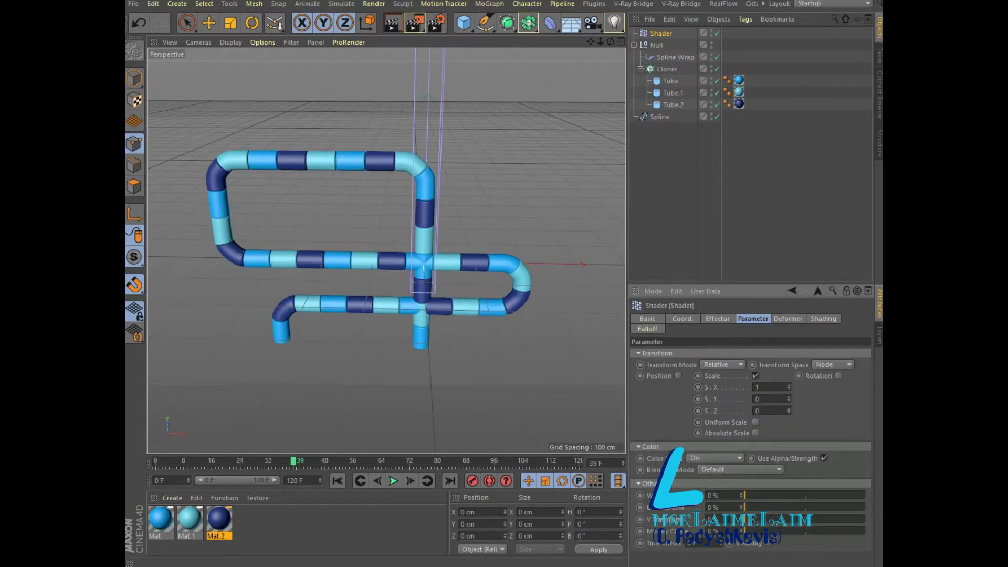
pyautogui.press('Tab')
pyautogui.write('3')
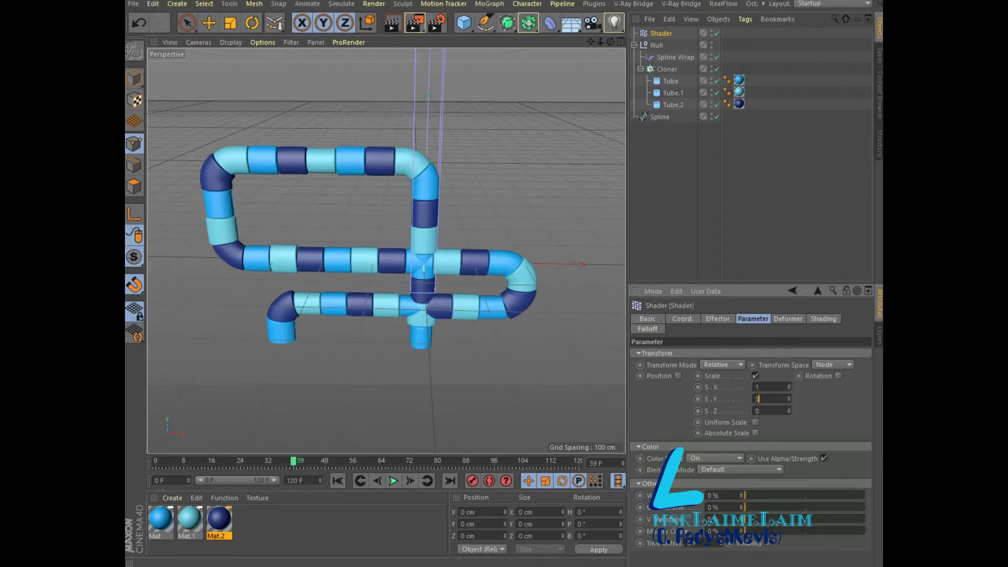
pyautogui.press('Tab')
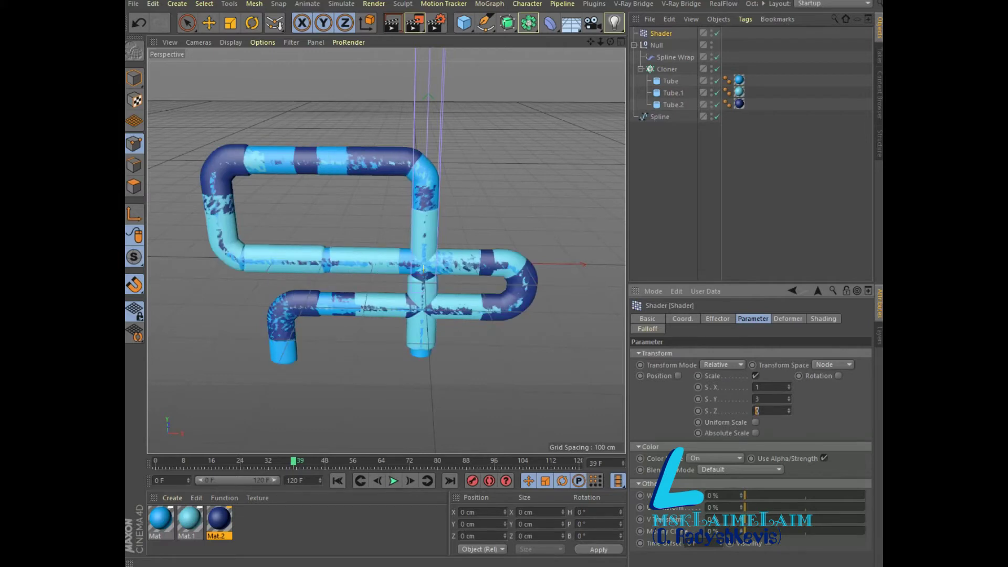
pyautogui.write('1')
pyautogui.press('Return')
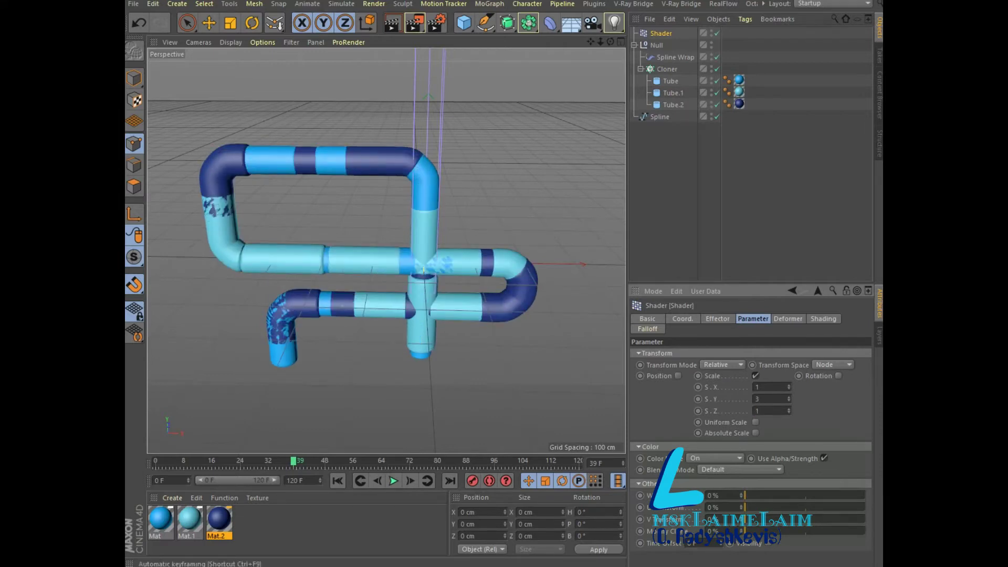
pyautogui.click(393, 481)
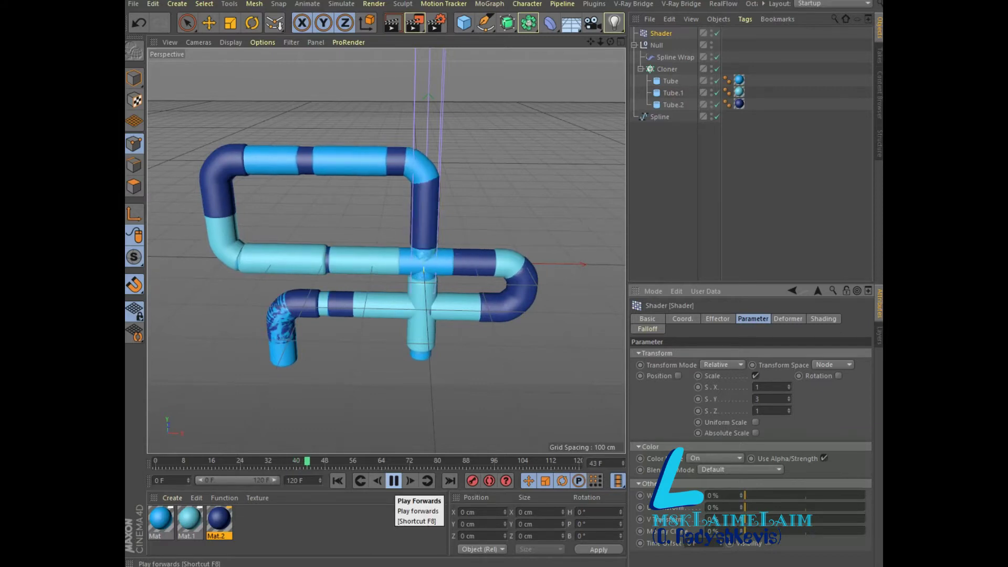
# Step: Set the Cloner's Count to 35 and orbit to a lower frontal view
pyautogui.click(394, 481)
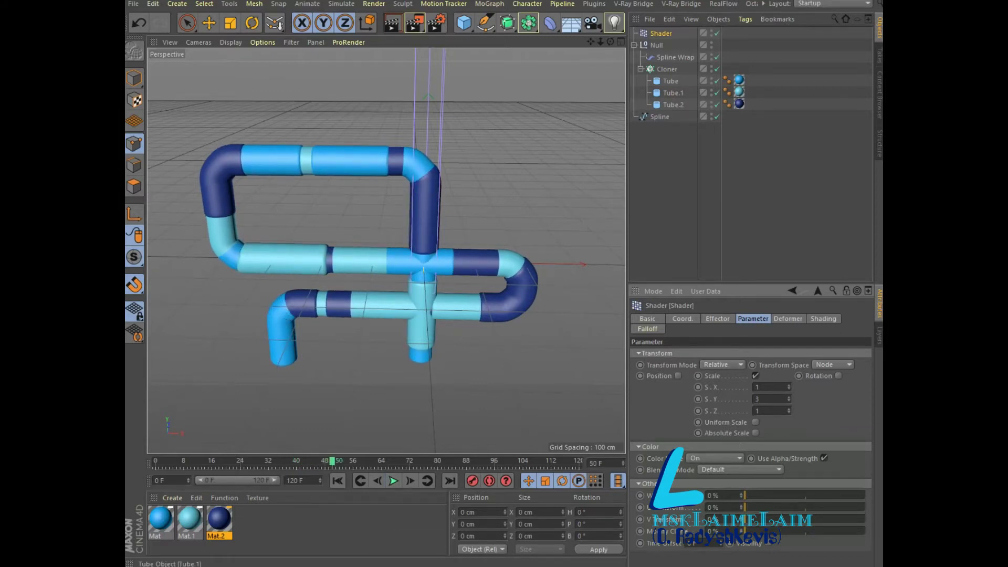
pyautogui.click(667, 69)
pyautogui.click(717, 318)
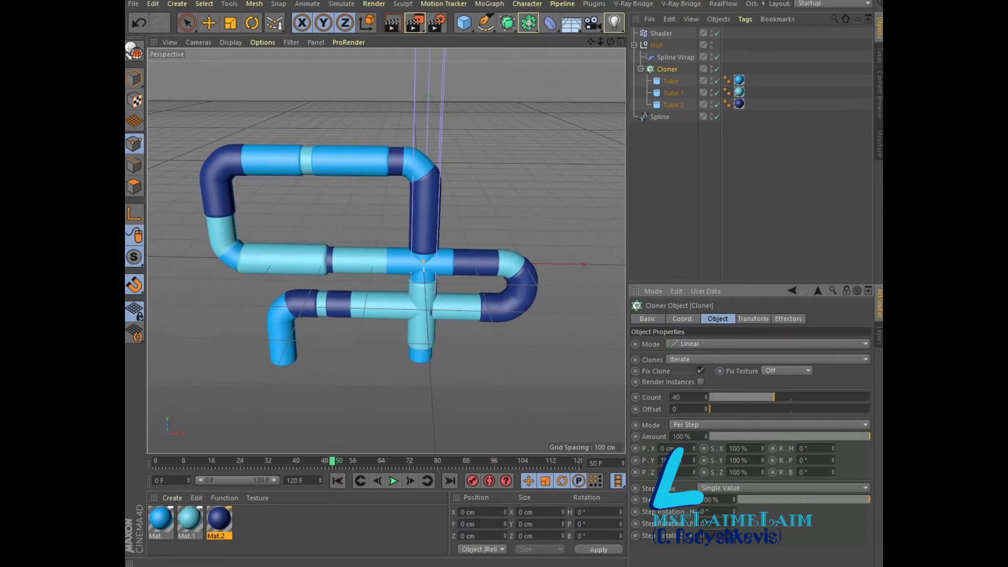
pyautogui.doubleClick(677, 397)
pyautogui.write('35')
pyautogui.press('Return')
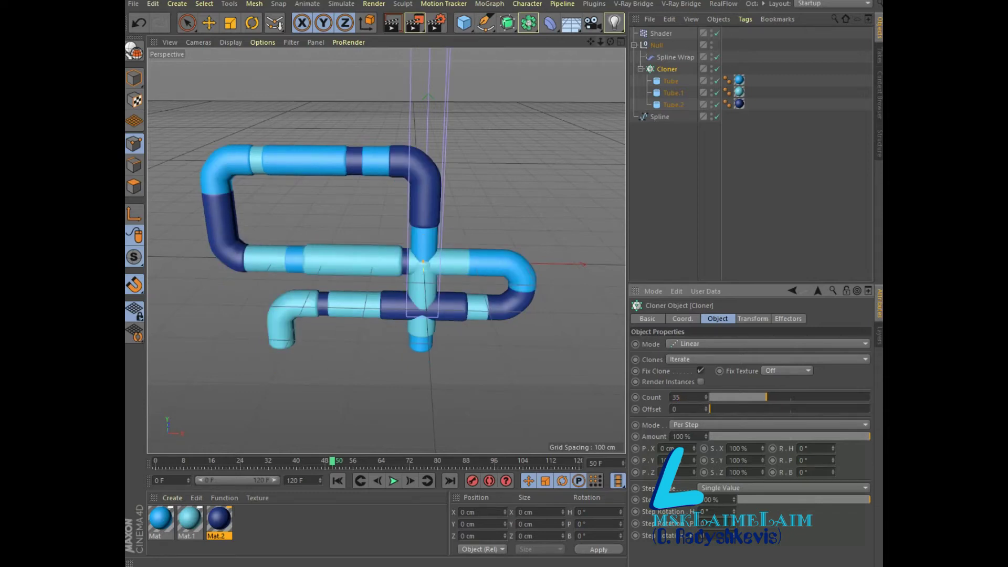
pyautogui.moveTo(609, 41); pyautogui.dragTo(578, 74)
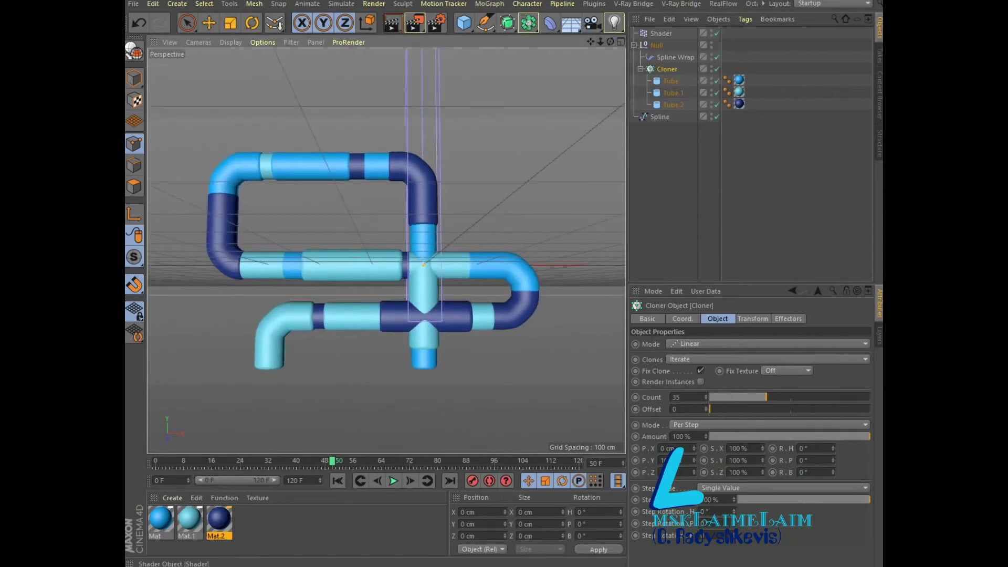
# Step: Add a Torus primitive to the scene and orbit to look down on it
pyautogui.press('e')
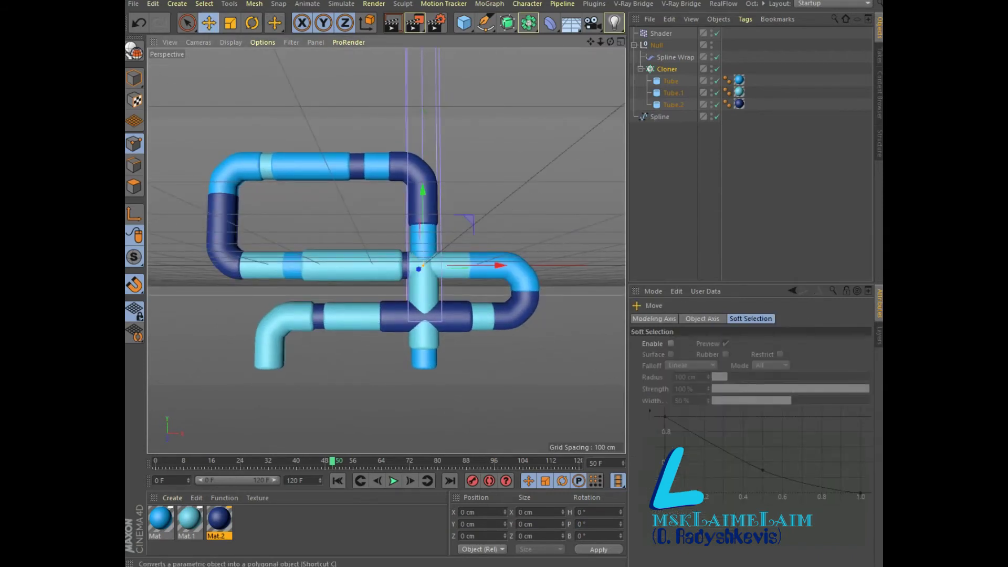
pyautogui.click(134, 78)
pyautogui.click(465, 22)
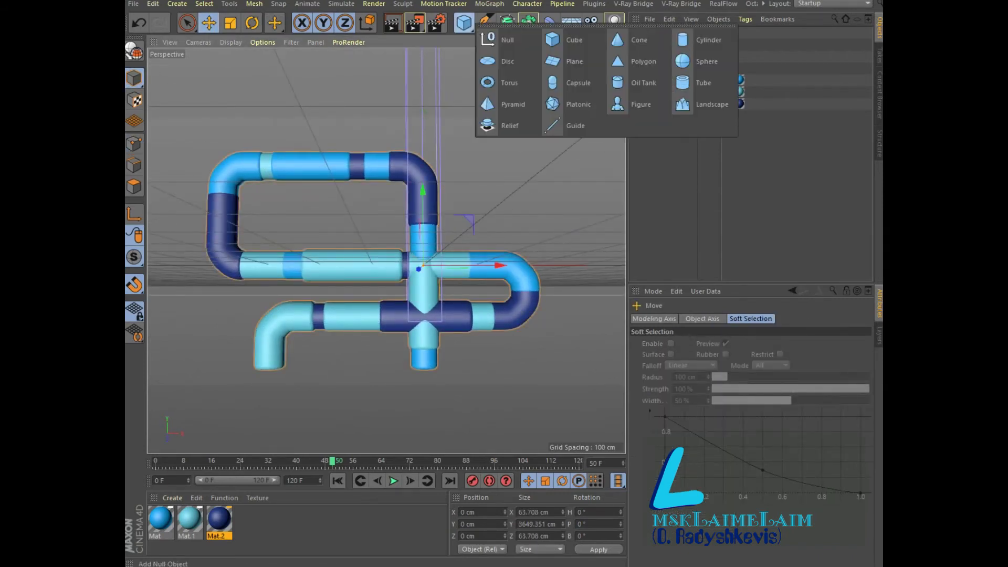
pyautogui.click(508, 82)
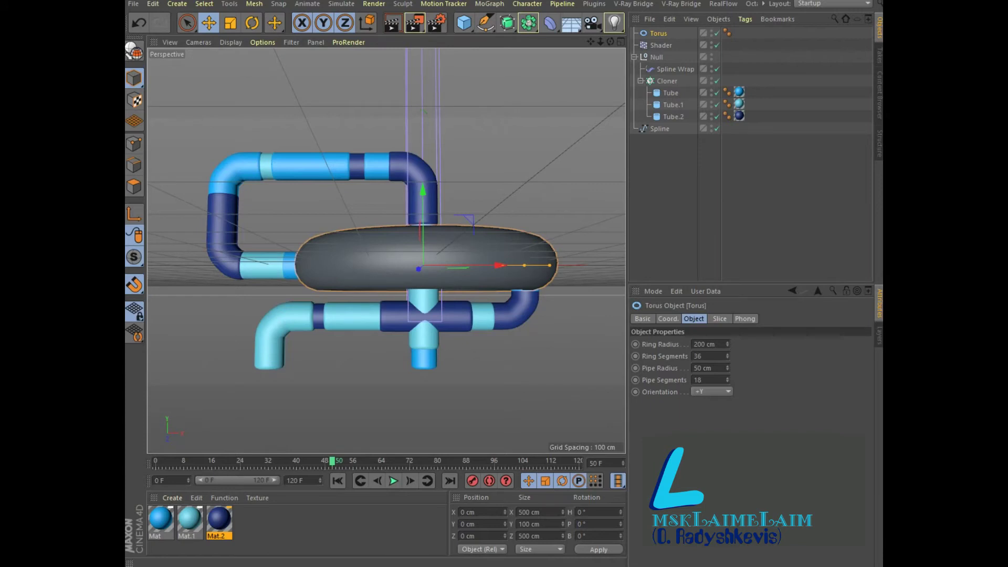
pyautogui.moveTo(727, 344); pyautogui.dragTo(714, 346)
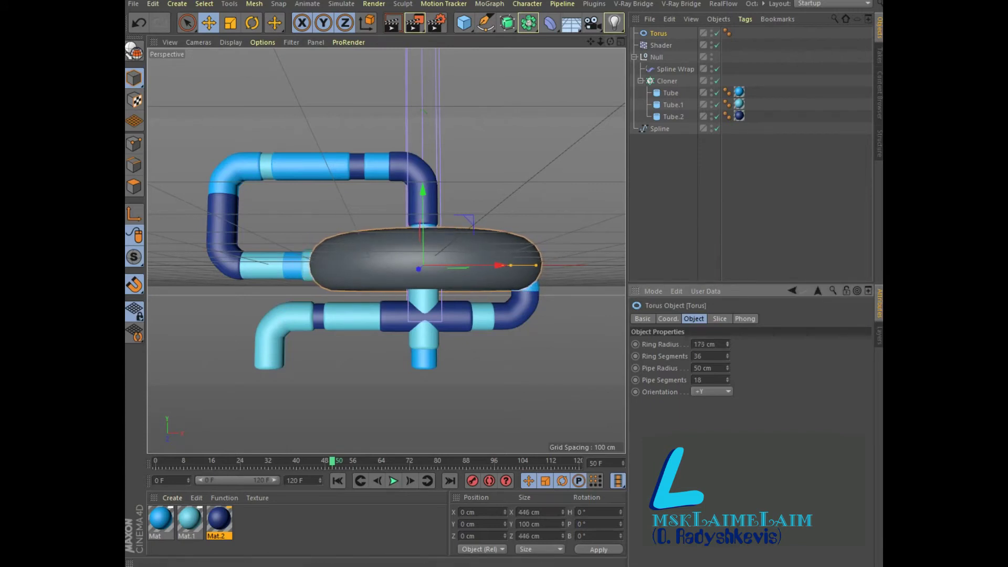
pyautogui.moveTo(610, 42); pyautogui.dragTo(609, 68)
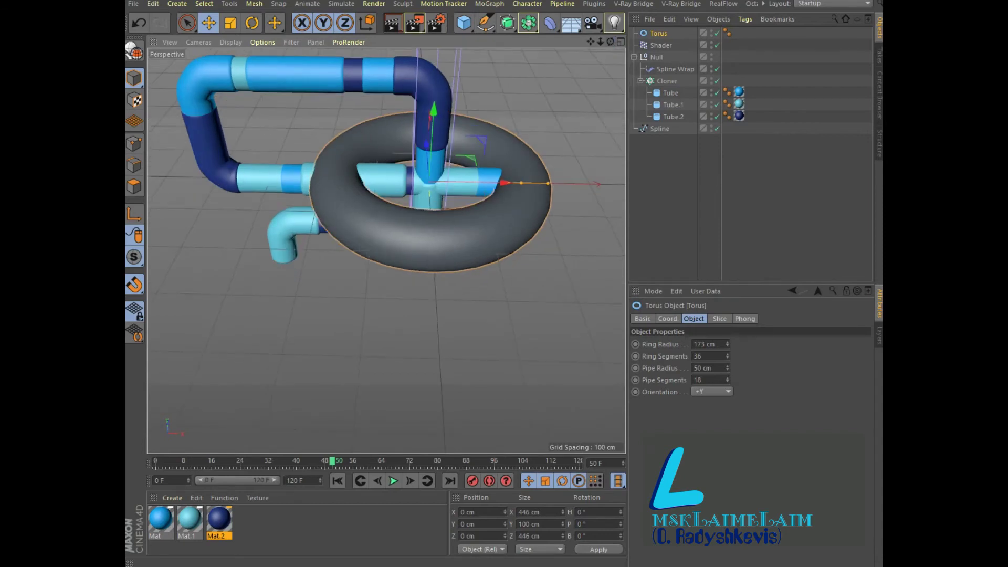
# Step: Set the torus Ring Radius to 50 cm and Pipe Radius to 20 cm
pyautogui.click(704, 344)
pyautogui.write('50')
pyautogui.press('Return')
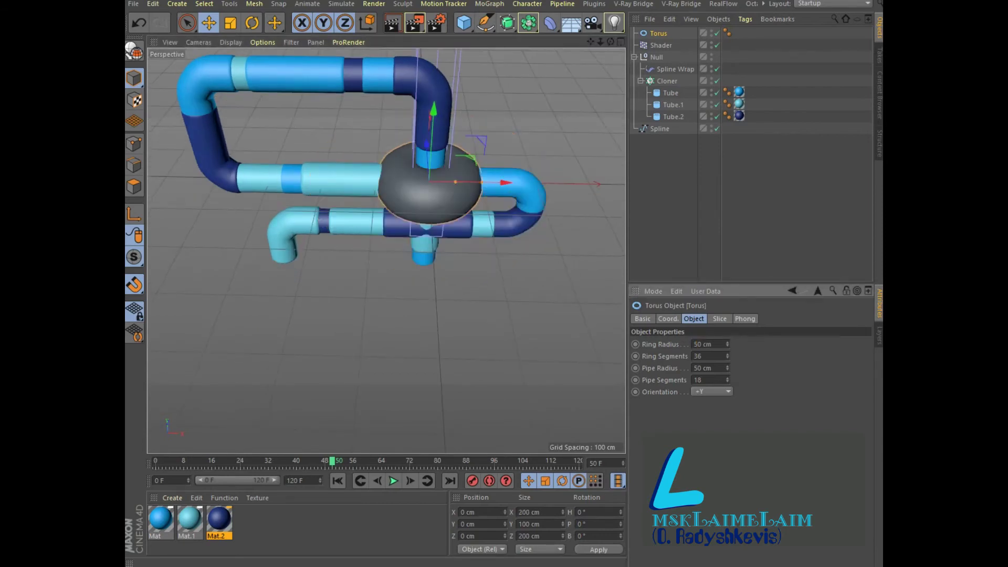
pyautogui.click(704, 367)
pyautogui.write('20')
pyautogui.press('Return')
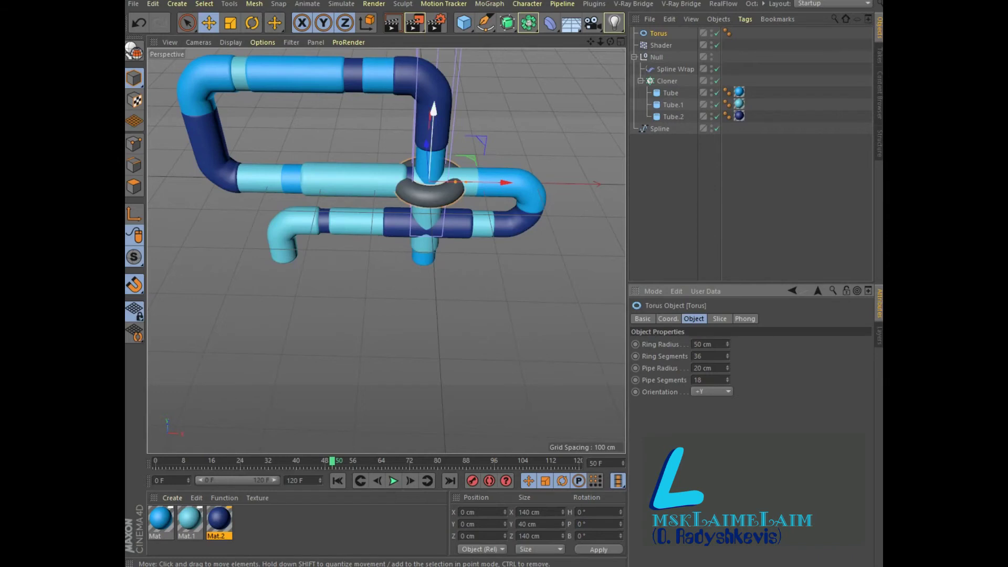
# Step: Snap the torus onto the tube, fine-tune its radii, and nest it under the Cloner
pyautogui.moveTo(432, 147); pyautogui.dragTo(429, 174)
pyautogui.moveTo(430, 173); pyautogui.dragTo(430, 165)
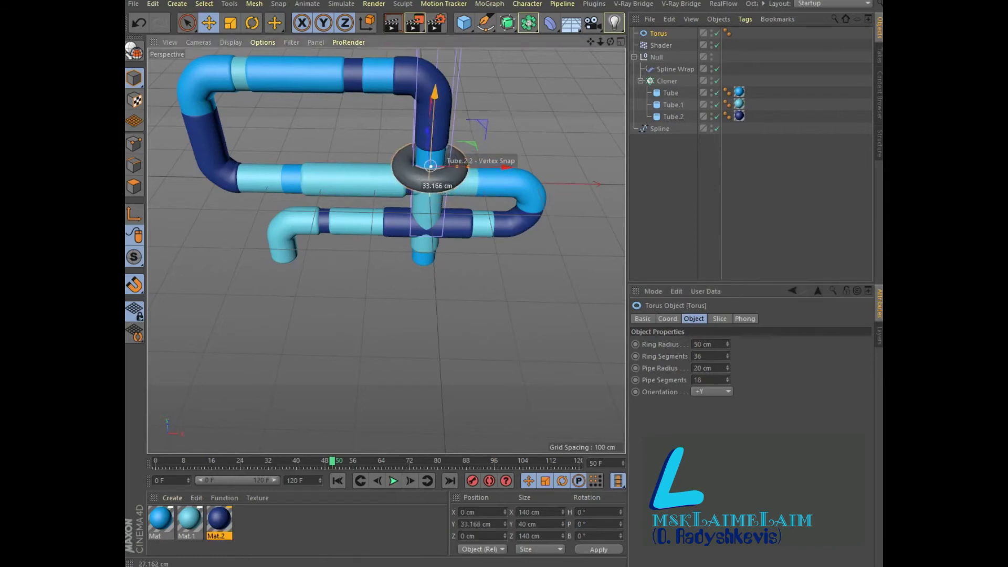
pyautogui.moveTo(727, 368); pyautogui.dragTo(727, 362)
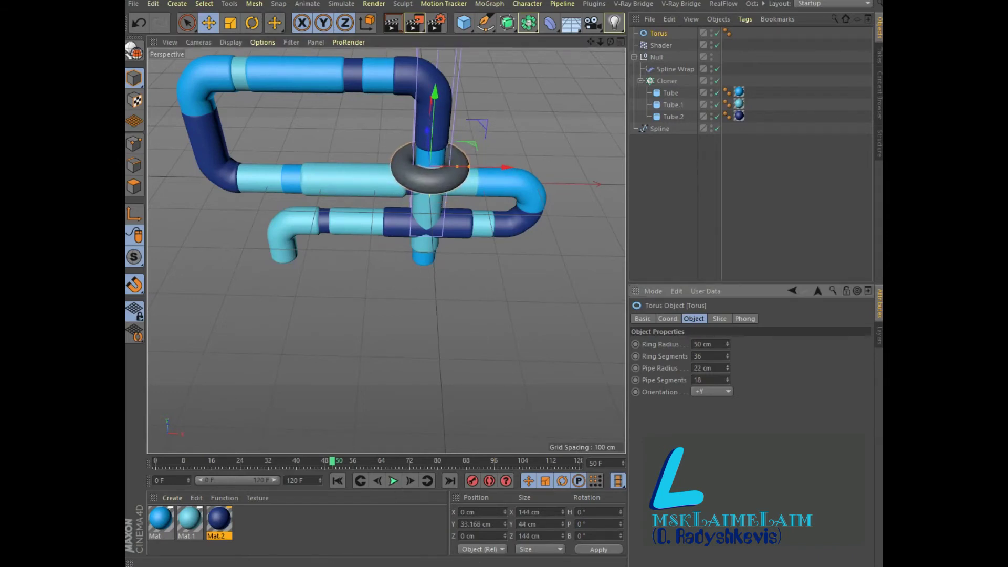
pyautogui.moveTo(728, 368); pyautogui.dragTo(727, 373)
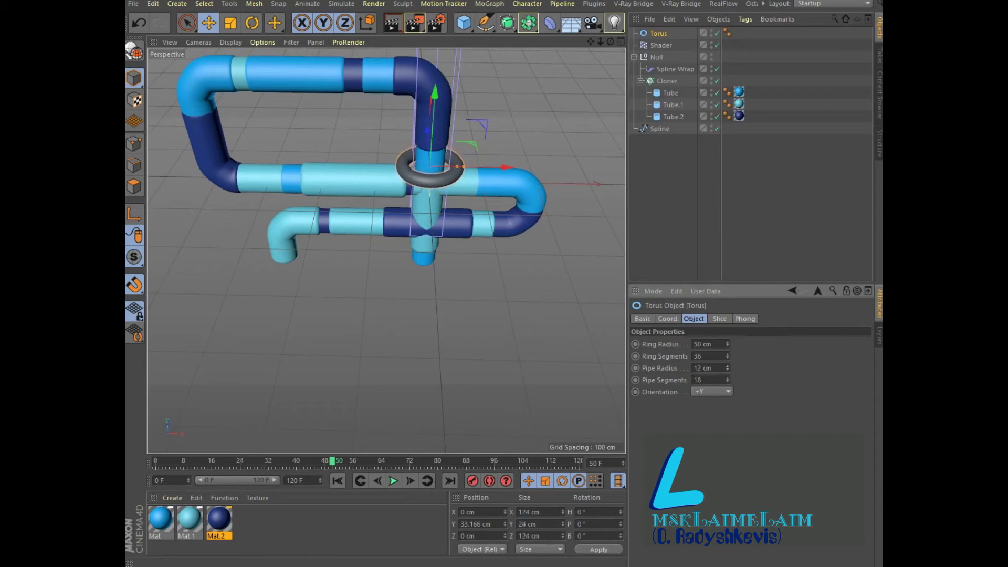
pyautogui.moveTo(728, 343); pyautogui.dragTo(728, 345)
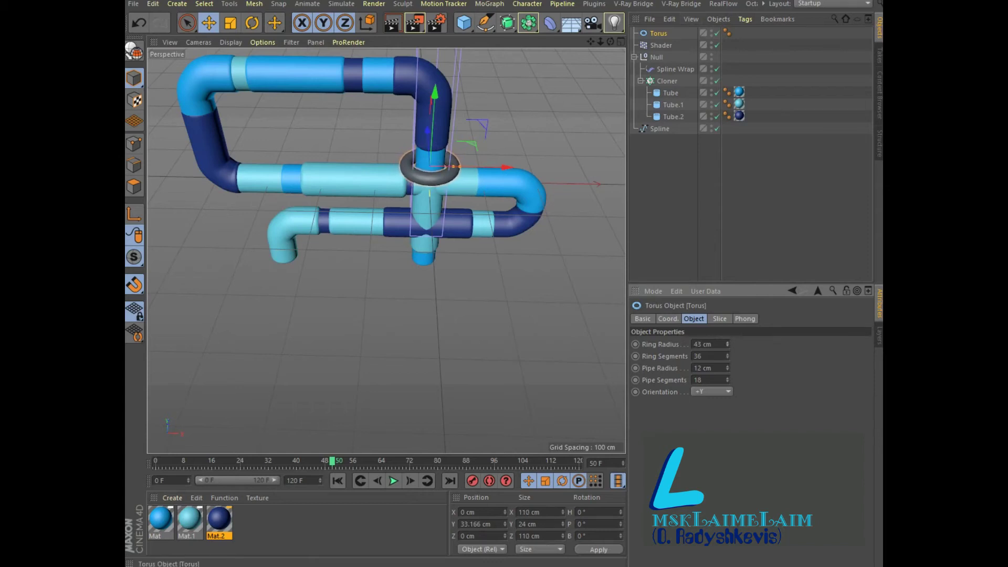
pyautogui.moveTo(659, 33); pyautogui.dragTo(667, 81)
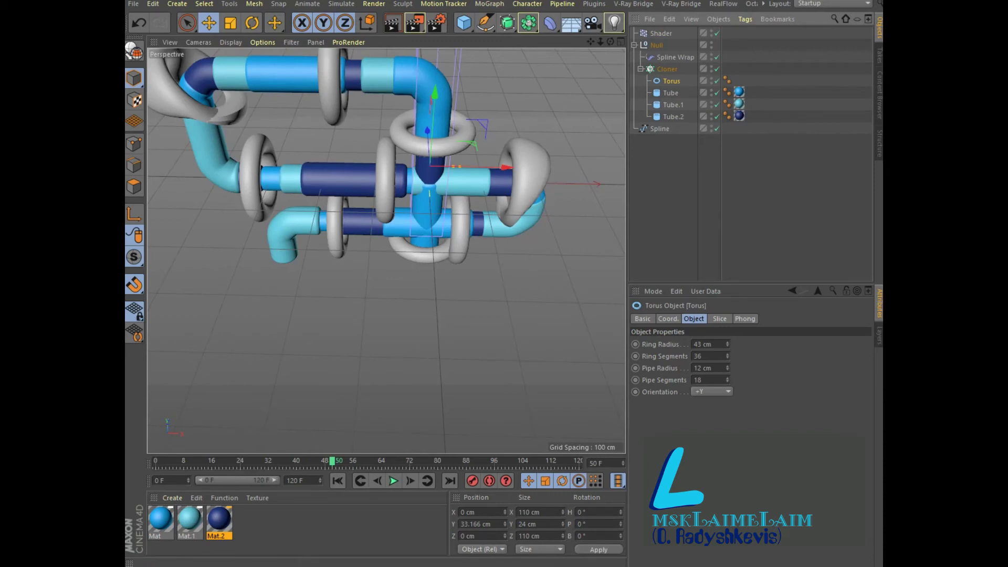
# Step: Set the torus Ring Radius to 27 cm and Pipe Radius to 6 cm, and duplicate Mat.2 as Mat.3
pyautogui.keyDown('alt'); pyautogui.moveTo(386, 294); pyautogui.dragTo(386, 251); pyautogui.keyUp('alt')
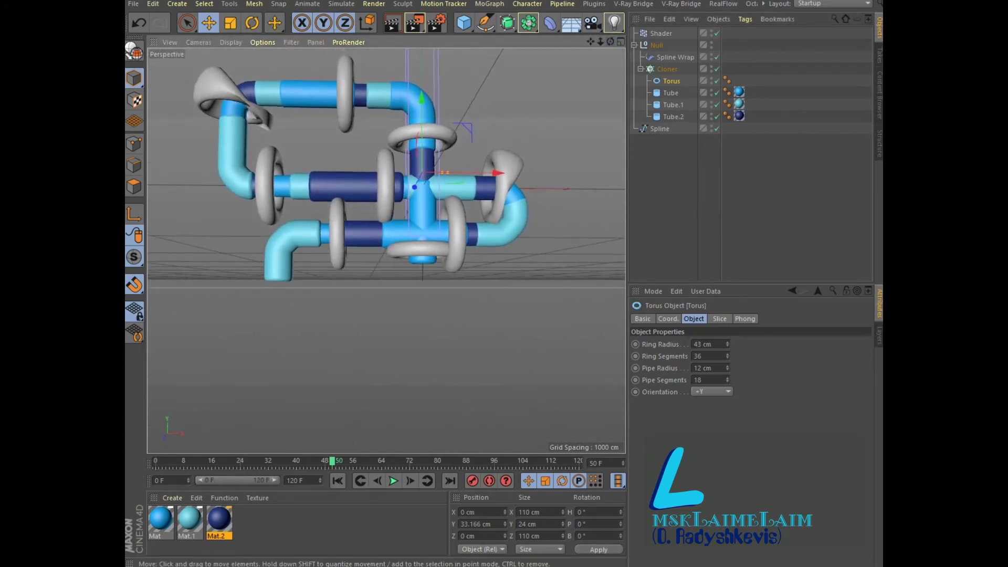
pyautogui.hotkey('ctrl', 'shift', 'z')
pyautogui.hotkey('ctrl', 'shift', 'z')
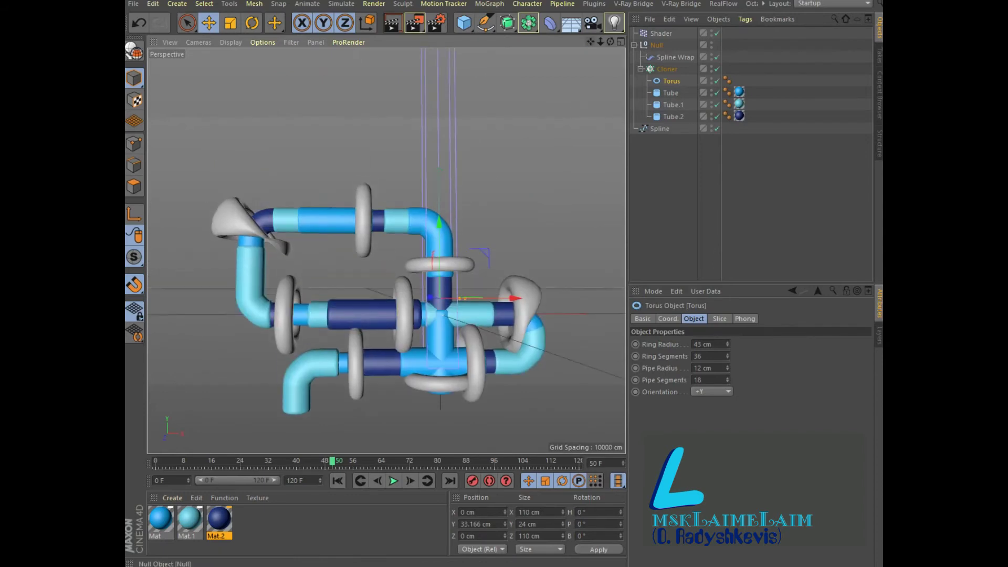
pyautogui.click(704, 344)
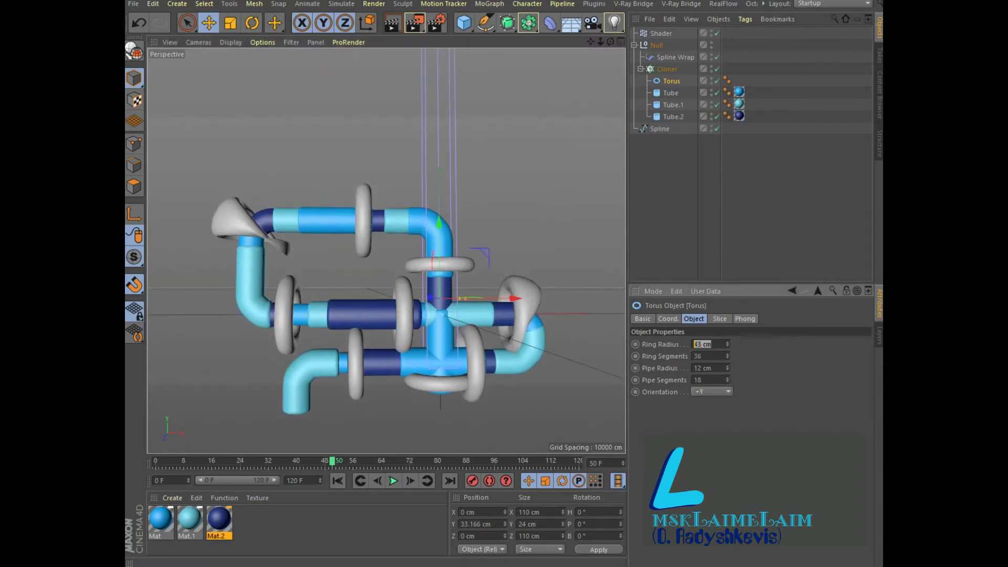
pyautogui.write('27')
pyautogui.press('Return')
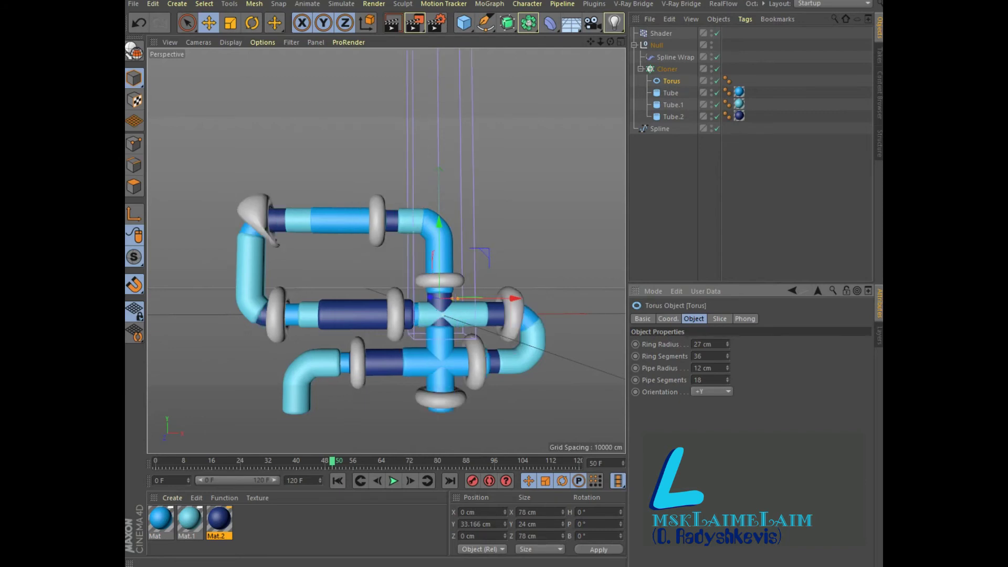
pyautogui.moveTo(728, 368); pyautogui.dragTo(727, 393)
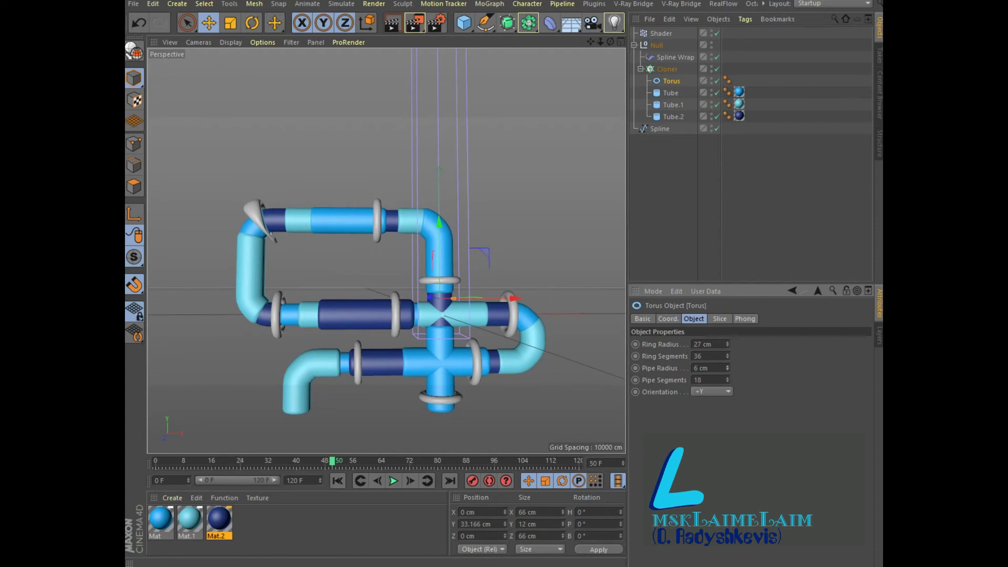
pyautogui.hotkey('ctrl', 'c')
pyautogui.hotkey('ctrl', 'v')
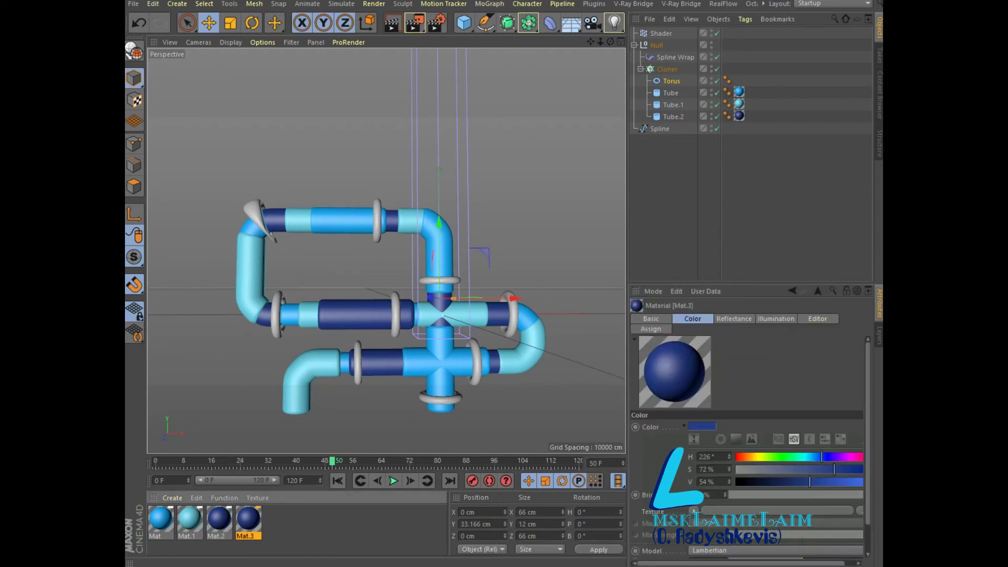
# Step: Recolour Mat.3 bright purple with hue 292° and value 84%
pyautogui.doubleClick(249, 518)
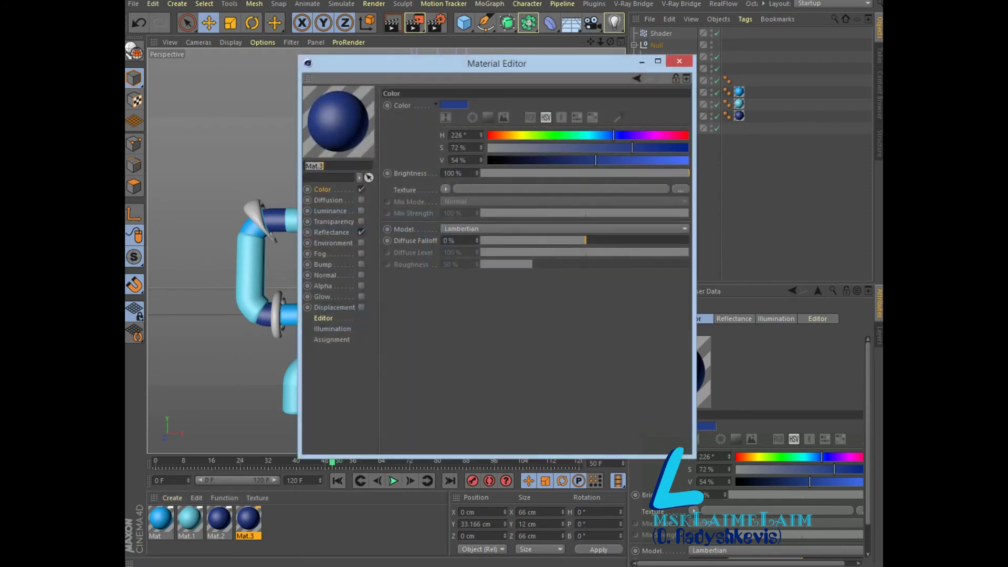
pyautogui.moveTo(613, 135); pyautogui.dragTo(651, 135)
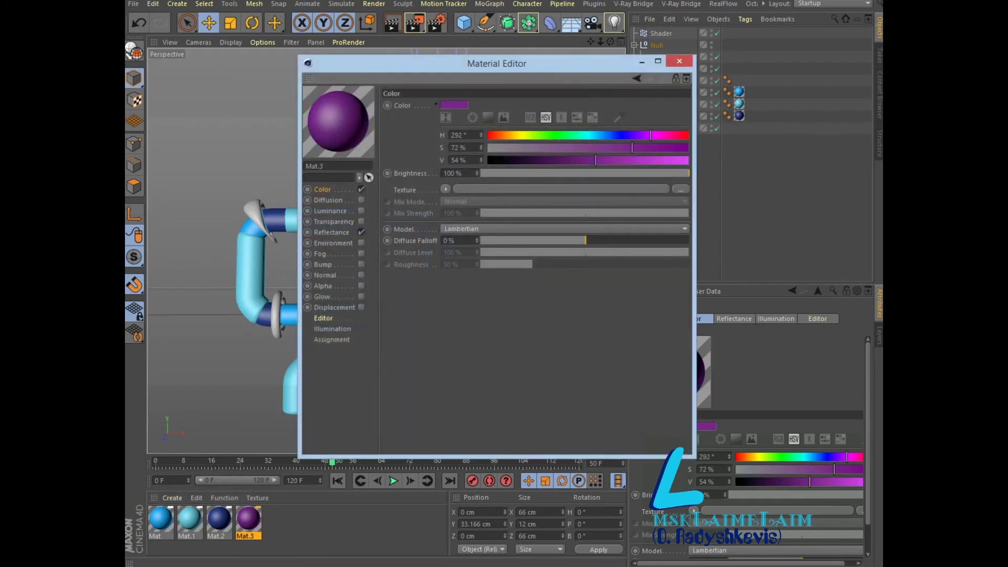
pyautogui.moveTo(595, 160); pyautogui.dragTo(656, 160)
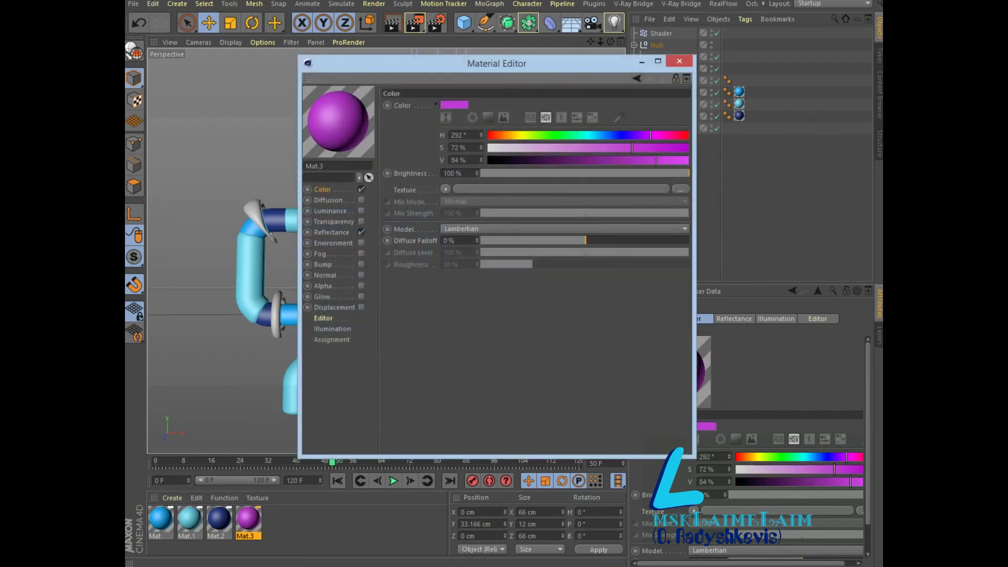
pyautogui.hotkey('alt', 'F4')
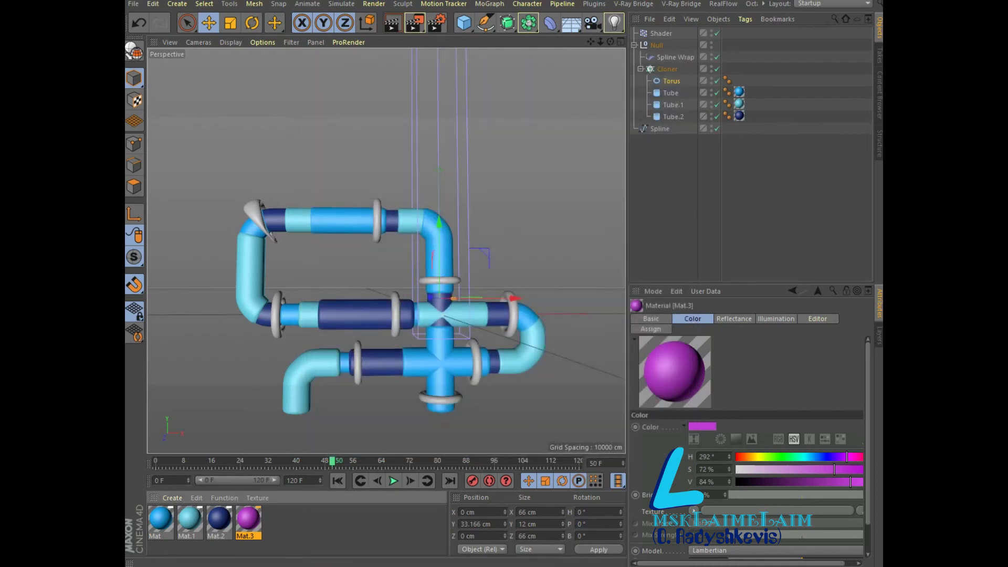
# Step: Apply the purple Mat.3 to the torus rings and make a second copy of it
pyautogui.moveTo(248, 519); pyautogui.dragTo(672, 80)
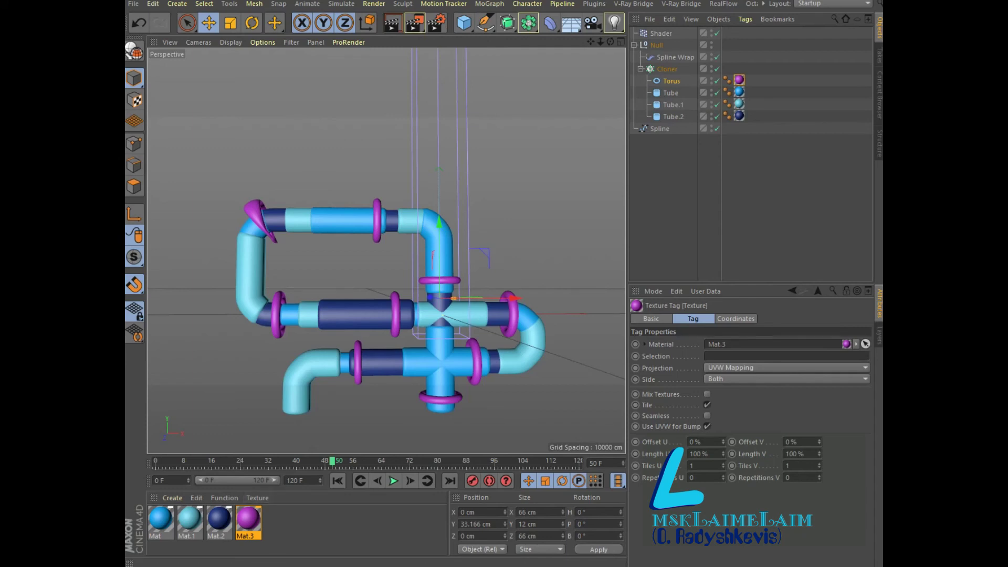
pyautogui.keyDown('ctrl'); pyautogui.moveTo(248, 520); pyautogui.dragTo(277, 520); pyautogui.keyUp('ctrl')
pyautogui.doubleClick(277, 520)
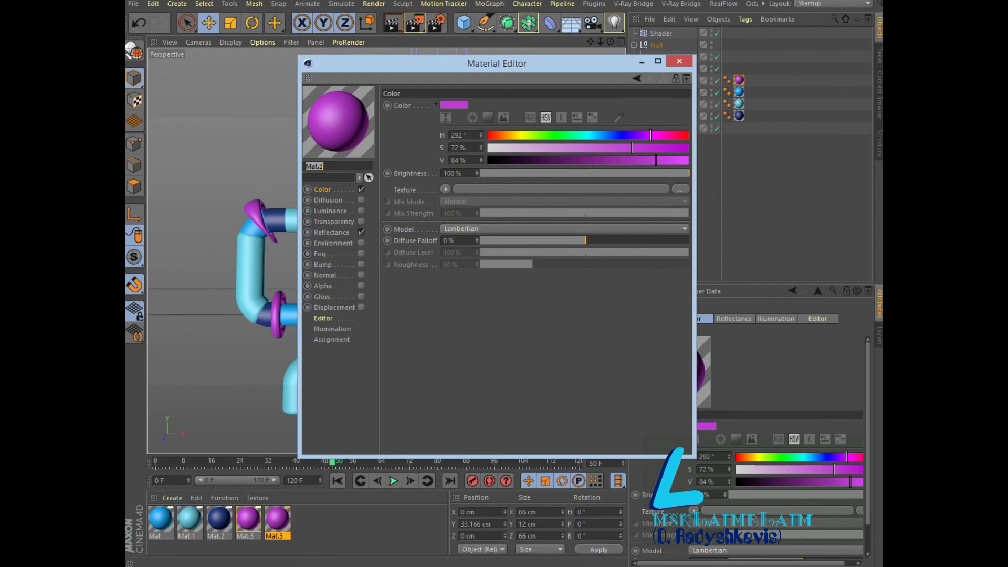
# Step: Enable transparency on the copied material with a refraction of 1.66
pyautogui.click(361, 221)
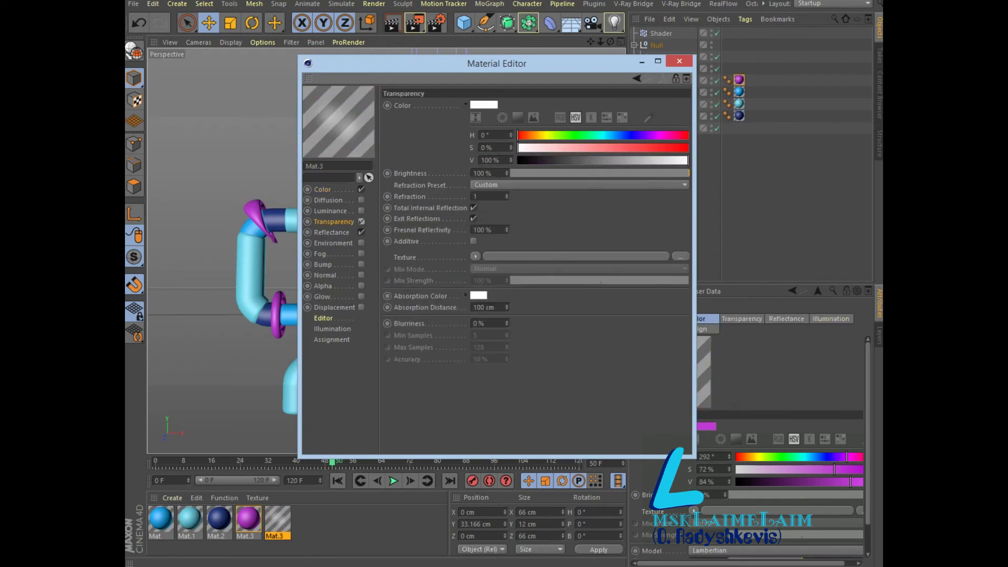
pyautogui.click(476, 195)
pyautogui.write(',66')
pyautogui.press('Return')
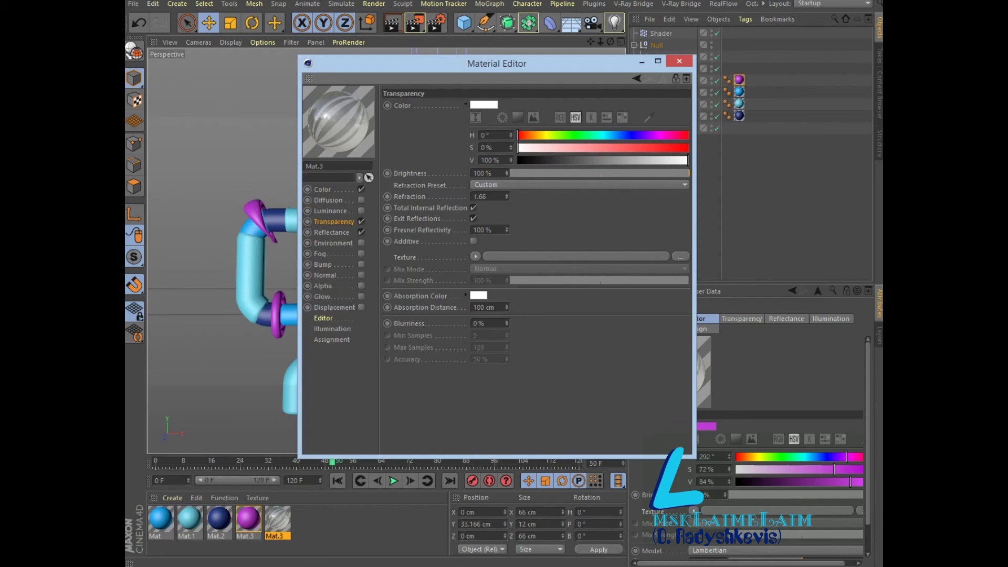
# Step: Set the absorption colour to cyan (H 182°, S 43%), then render the viewport
pyautogui.doubleClick(478, 295)
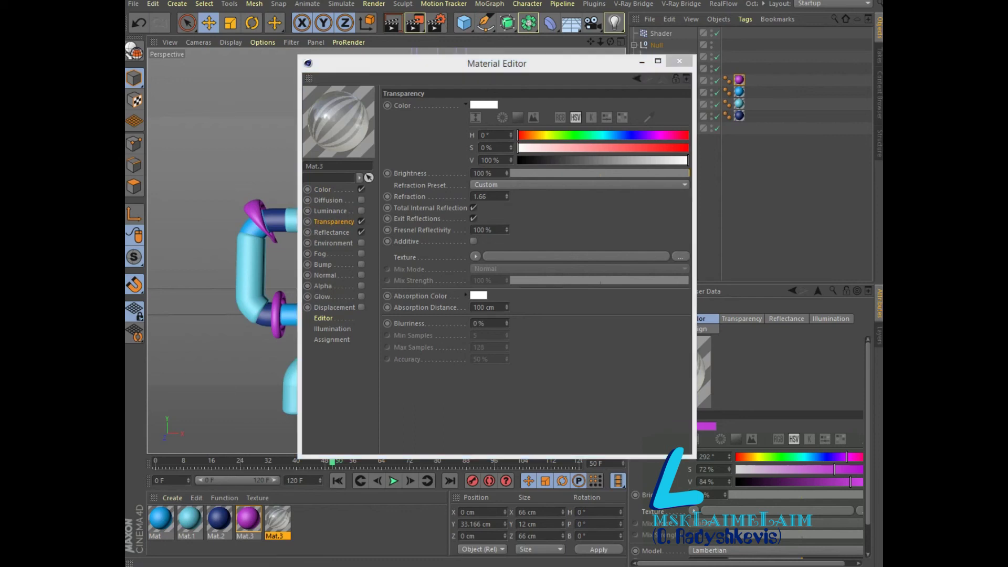
pyautogui.write('182')
pyautogui.press('Tab')
pyautogui.write('43')
pyautogui.press('Return')
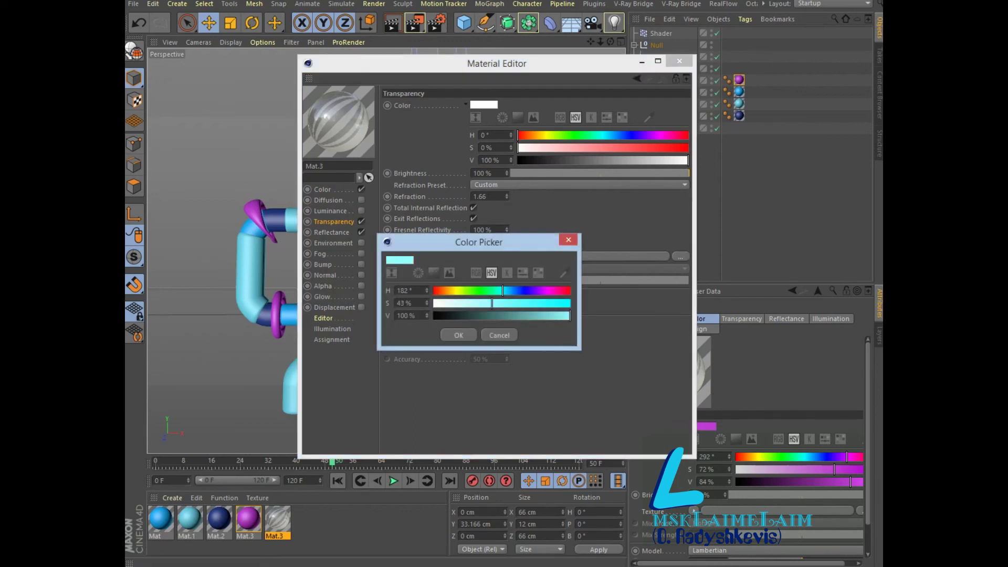
pyautogui.press('Return')
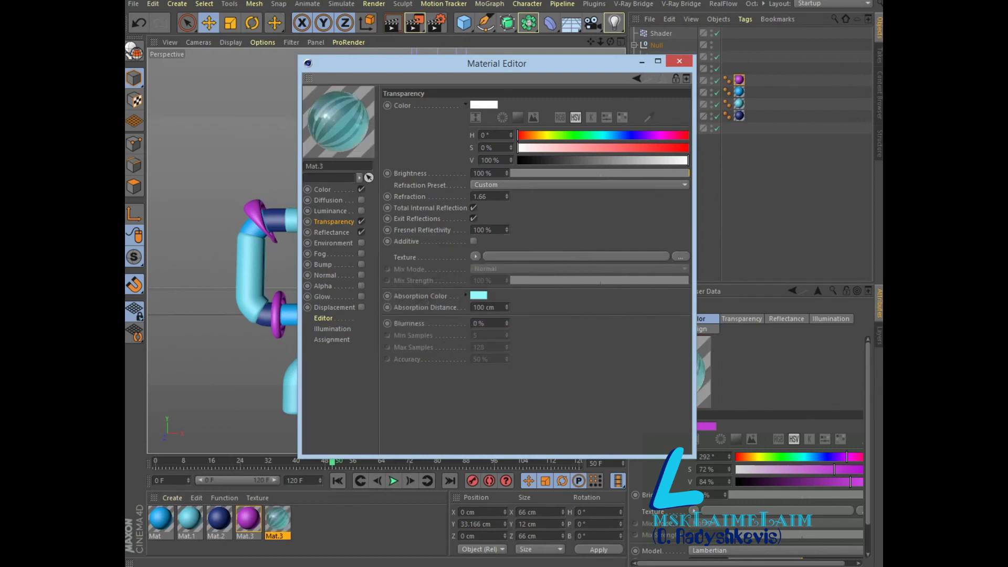
pyautogui.hotkey('alt', 'F4')
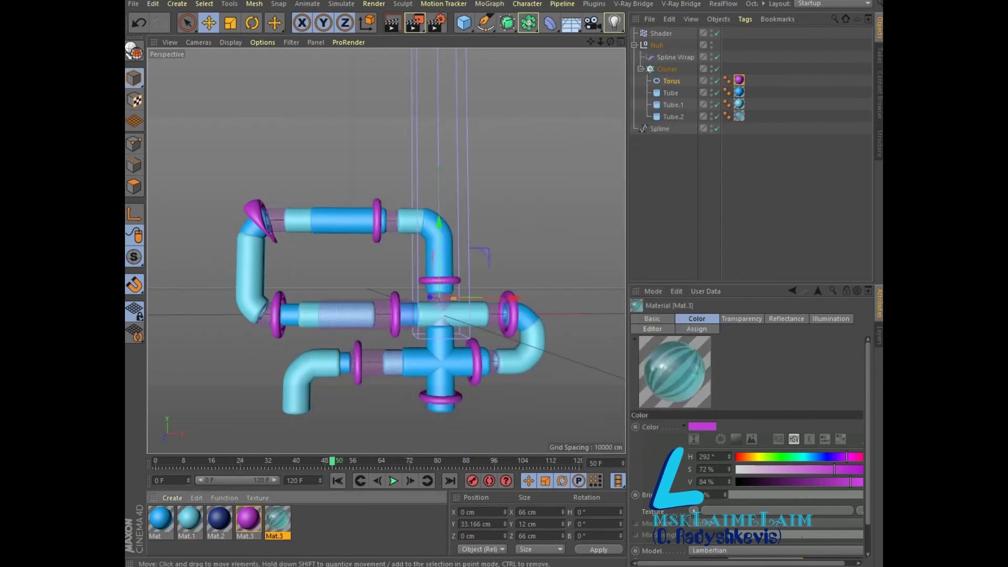
pyautogui.hotkey('ctrl', 'r')
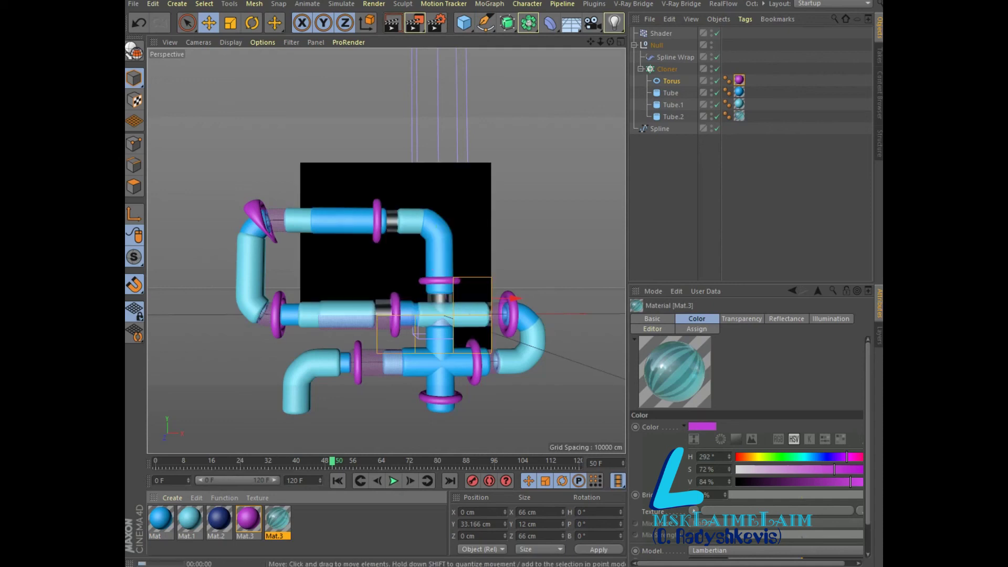